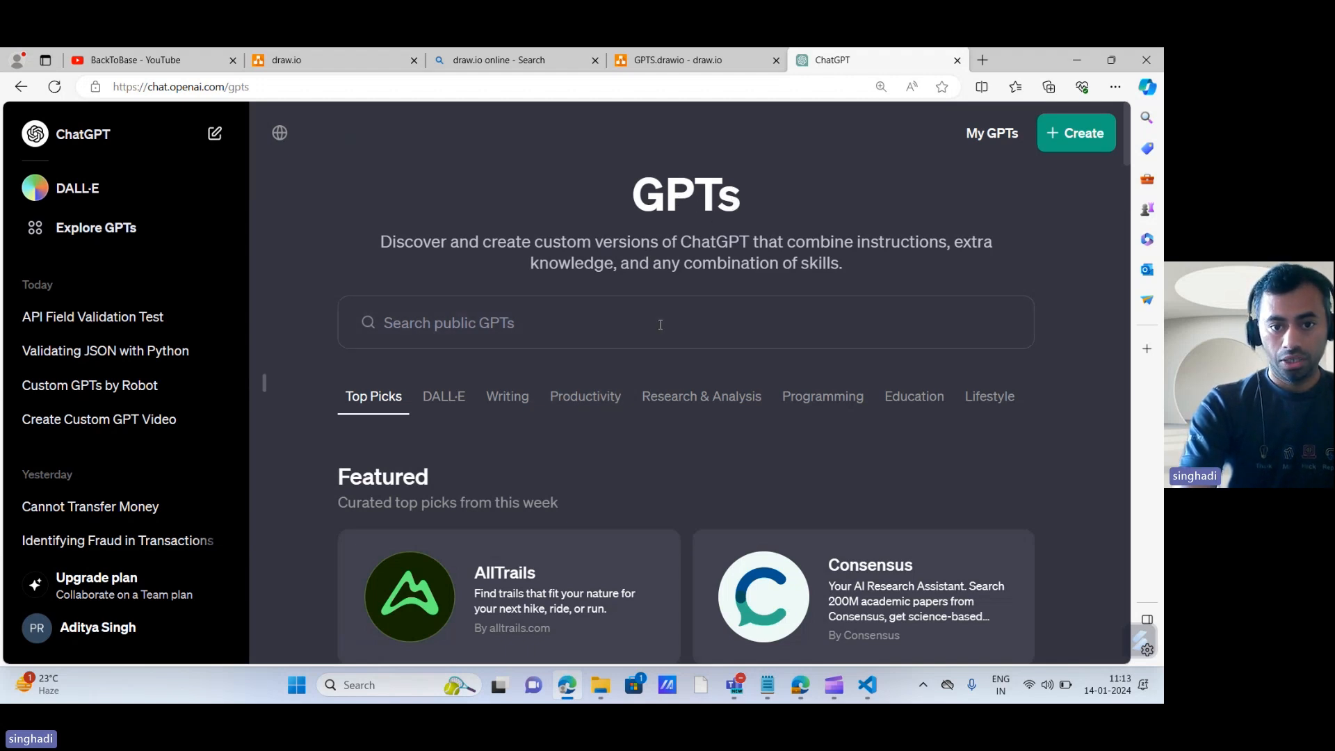
- Examine the public GPT listings by category, from the featured and trending picks through Lifestyle
scroll(597, 448, down, 1)
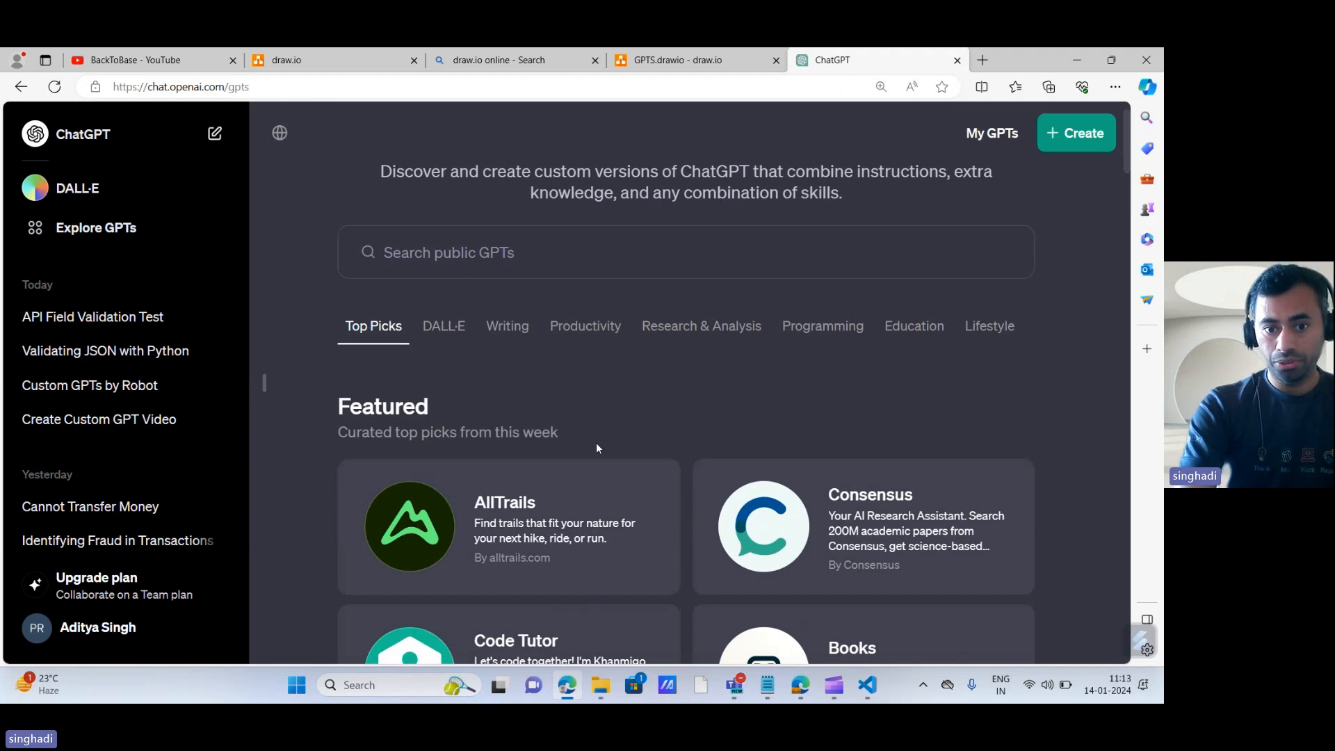
scroll(596, 447, down, 3)
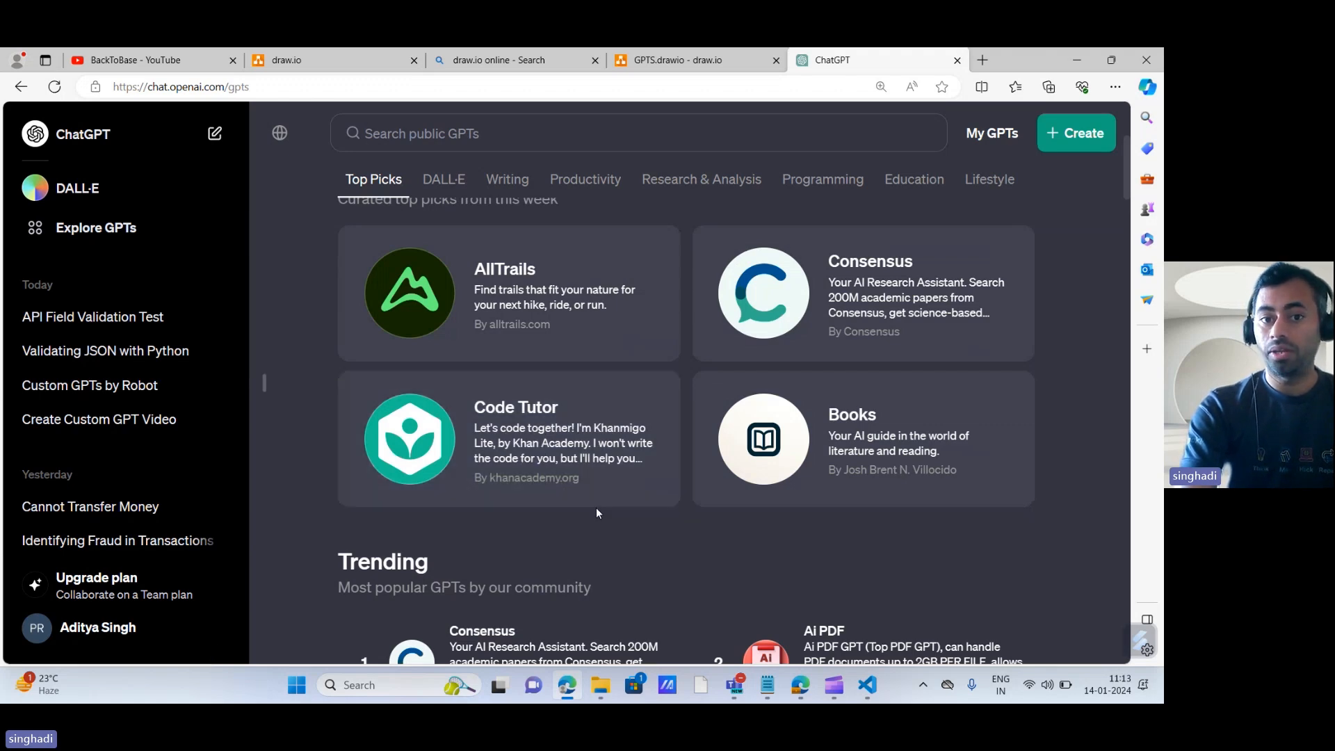
scroll(596, 513, down, 2)
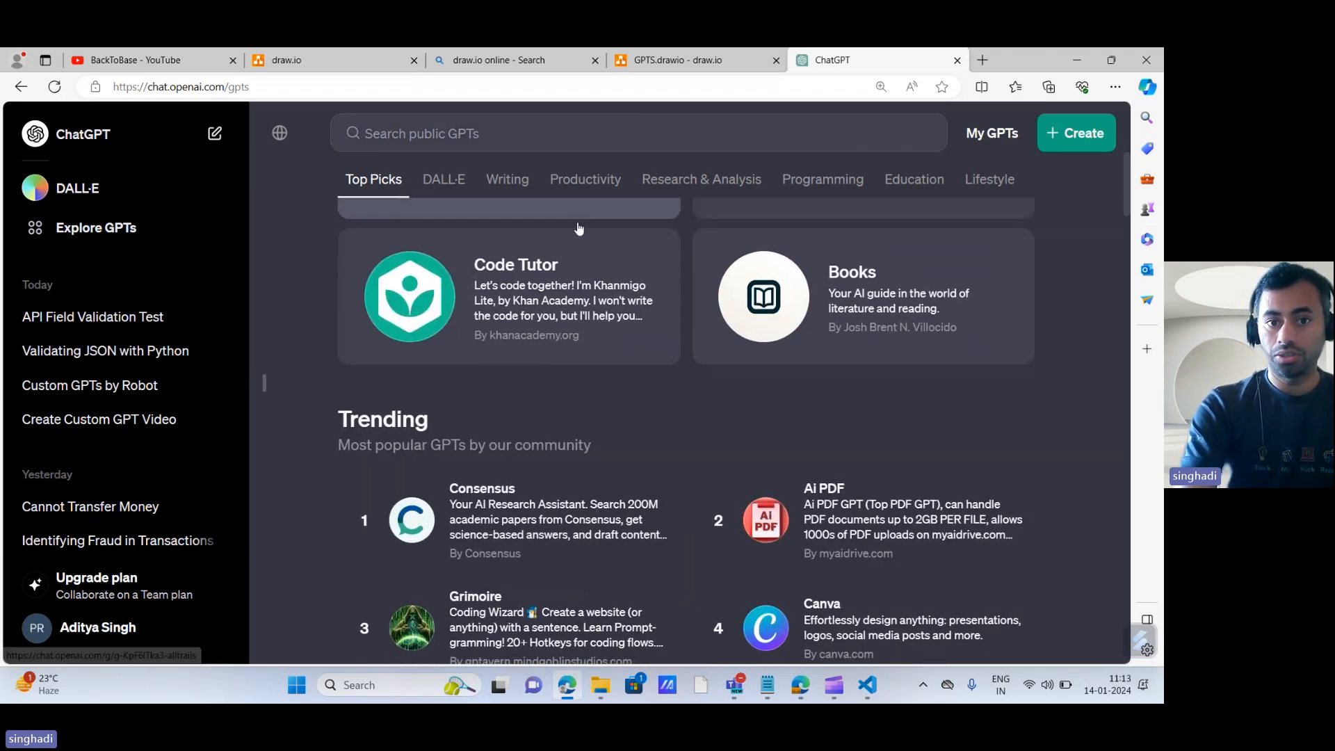
scroll(610, 497, down, 4)
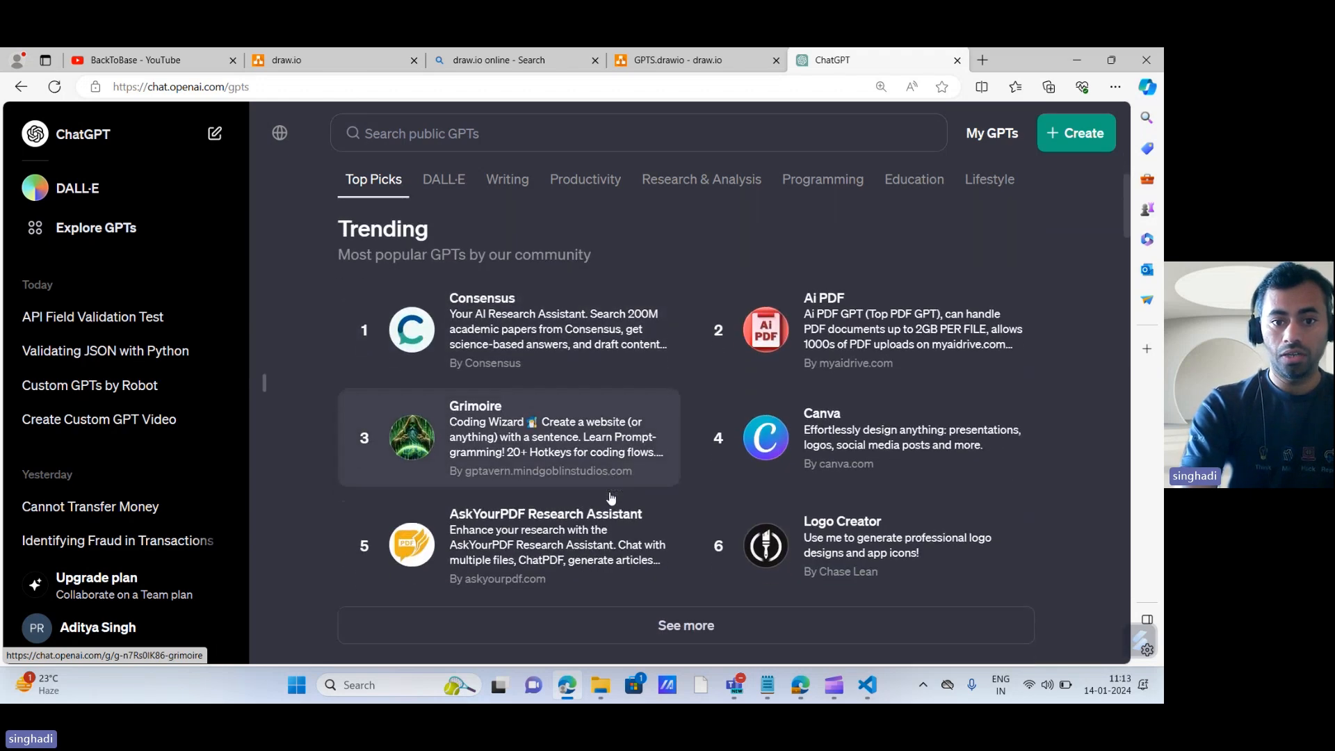
scroll(611, 497, down, 3)
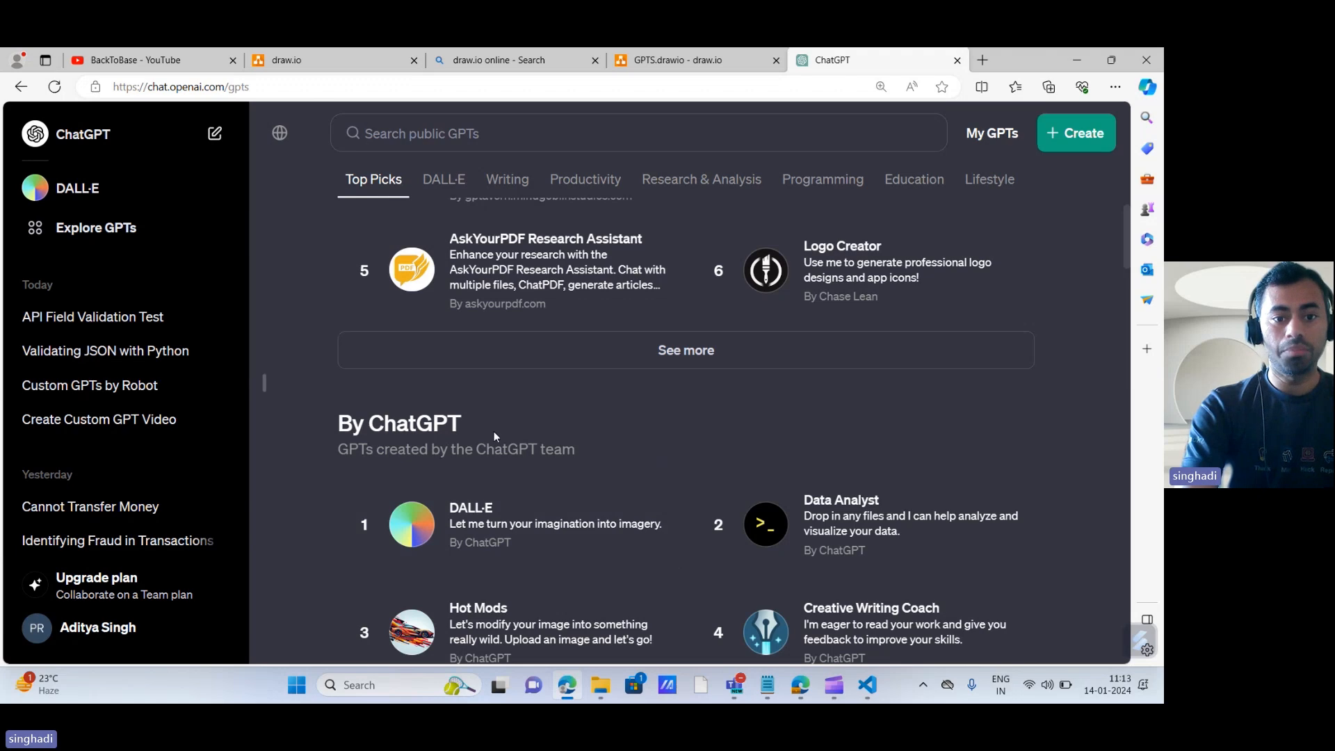
scroll(497, 435, down, 9)
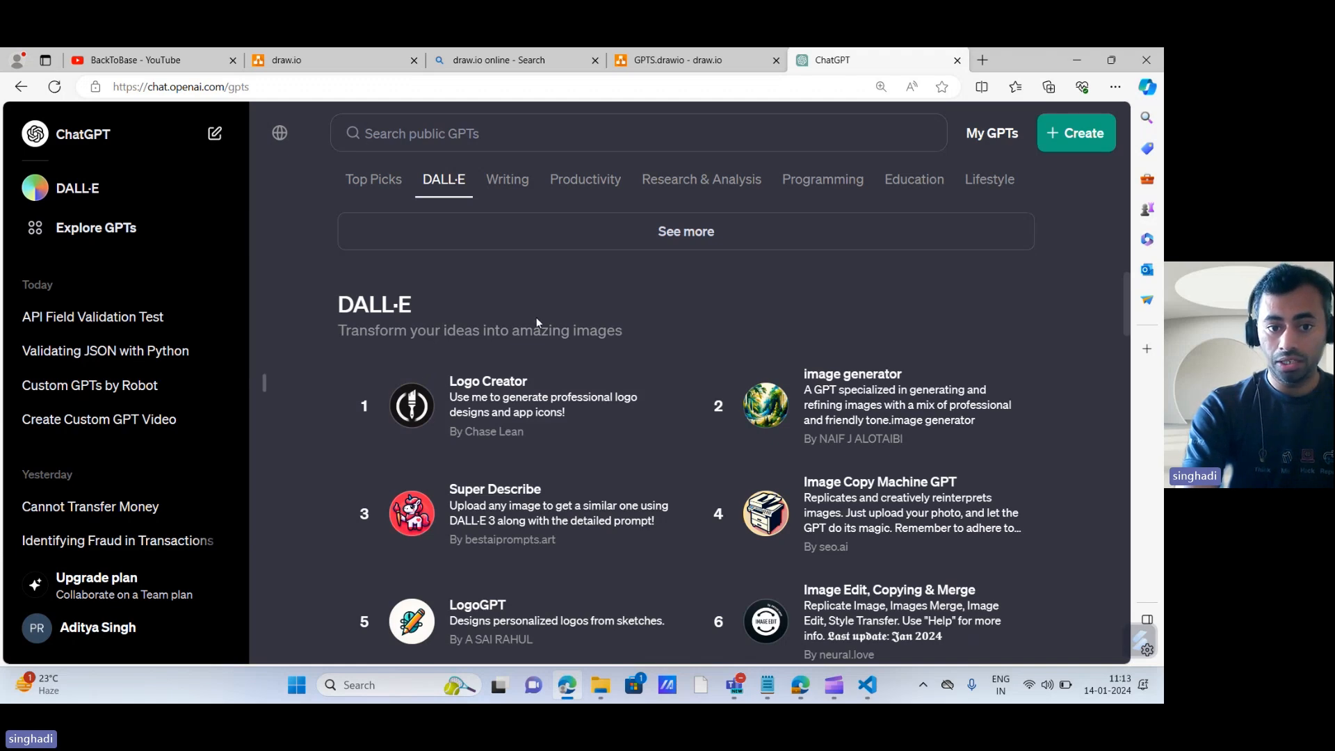
scroll(607, 458, down, 2)
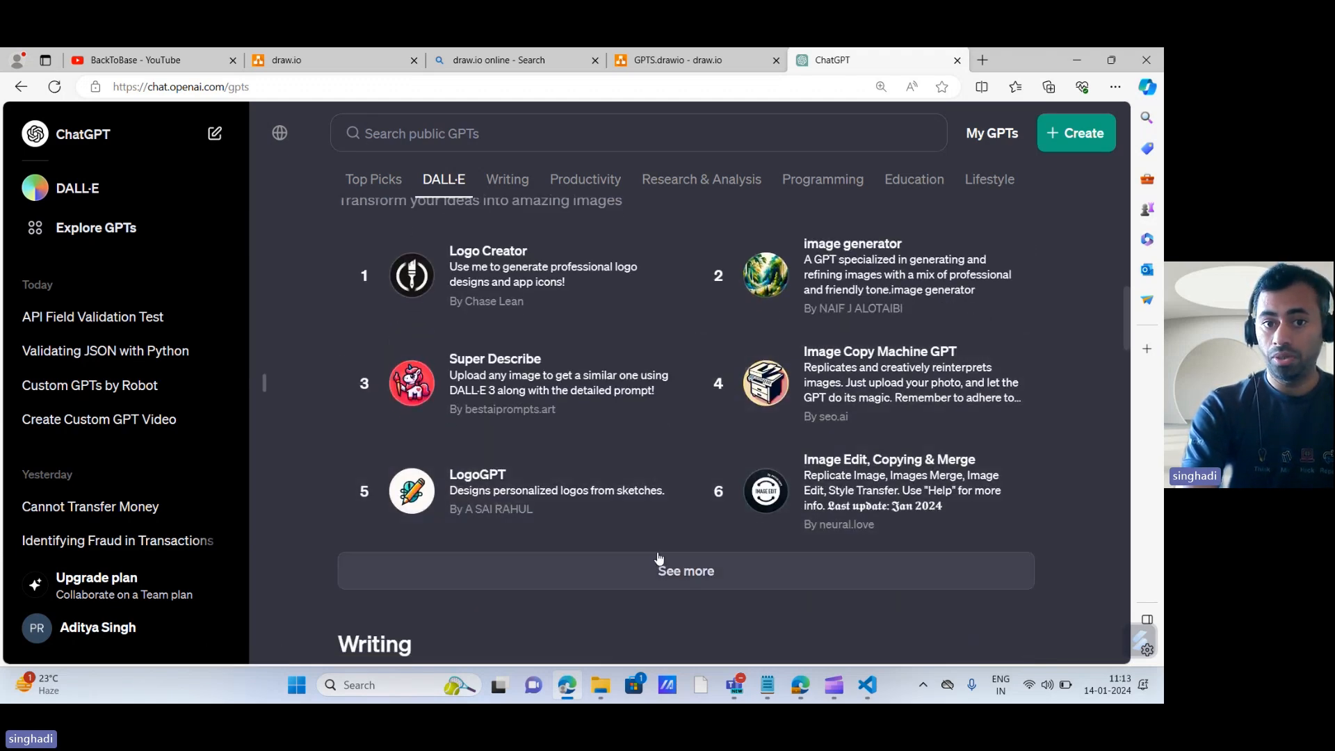
scroll(608, 615, down, 3)
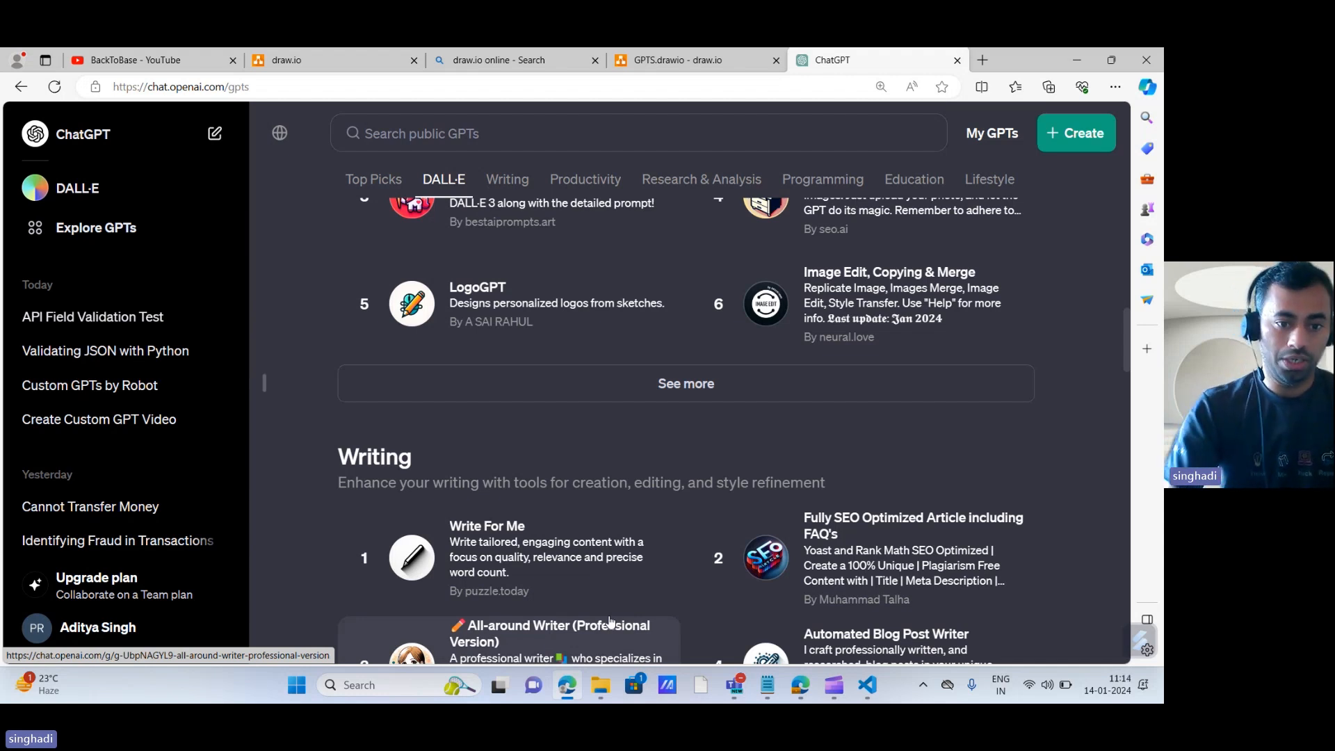
scroll(610, 621, down, 3)
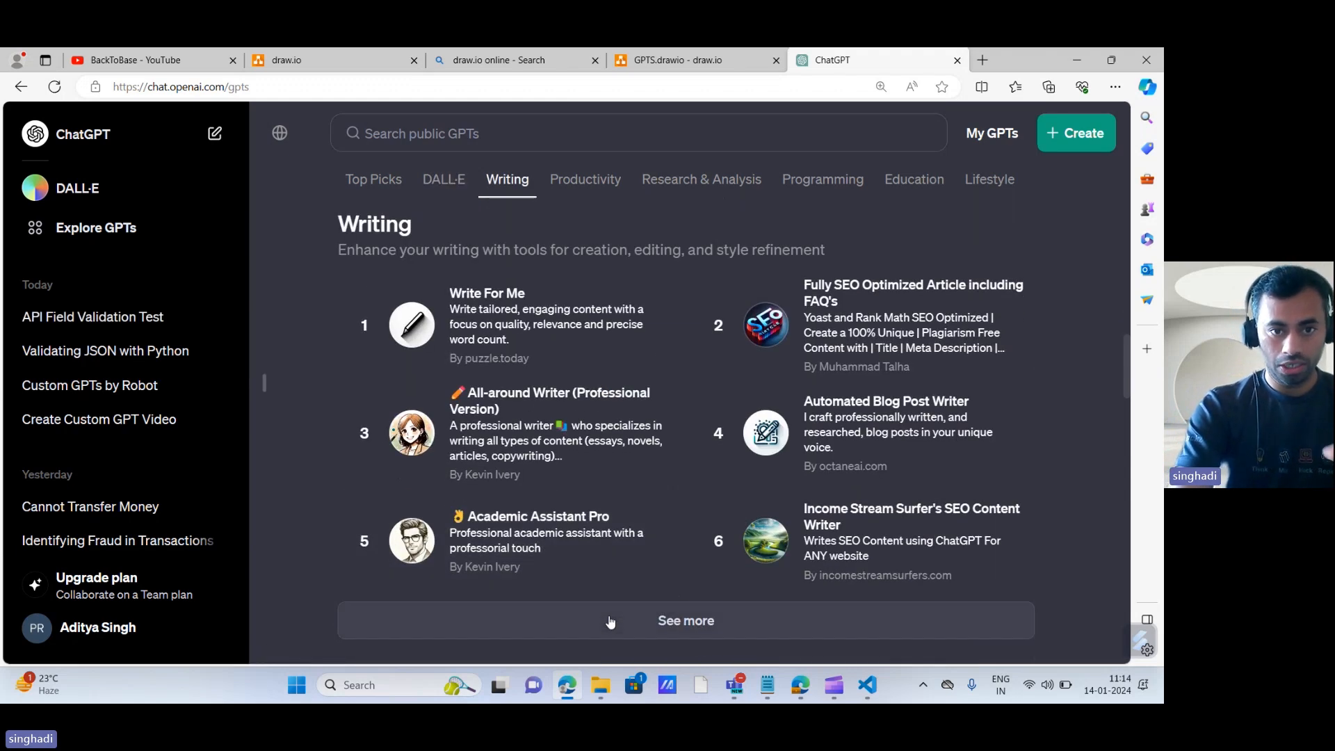
scroll(710, 514, down, 6)
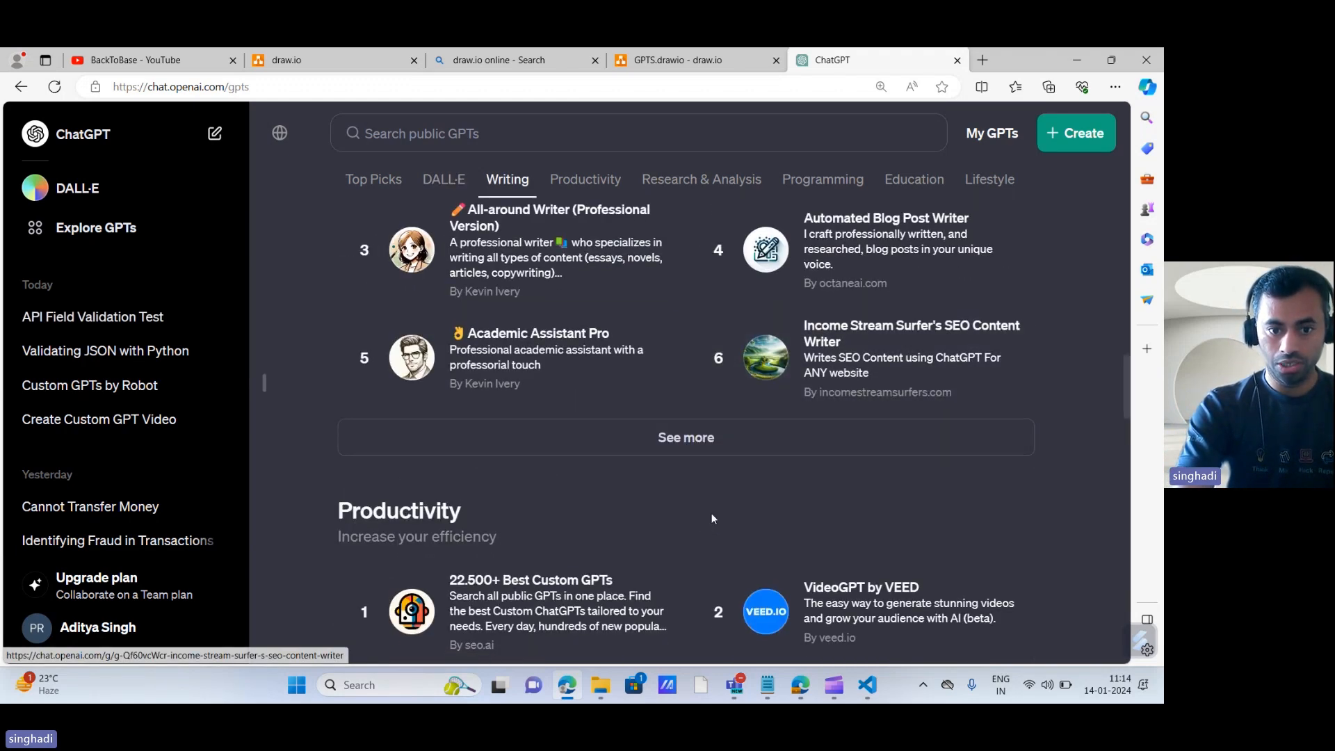
scroll(713, 520, down, 8)
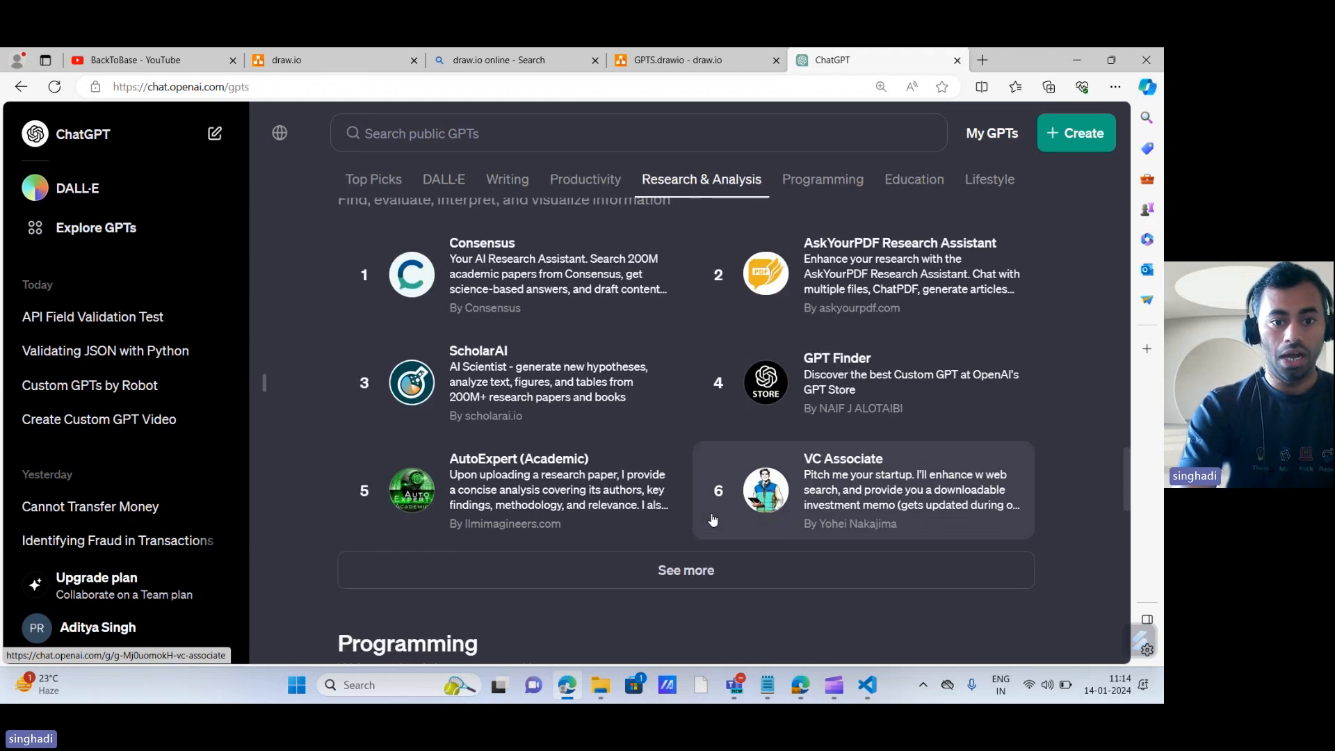
scroll(712, 520, down, 3)
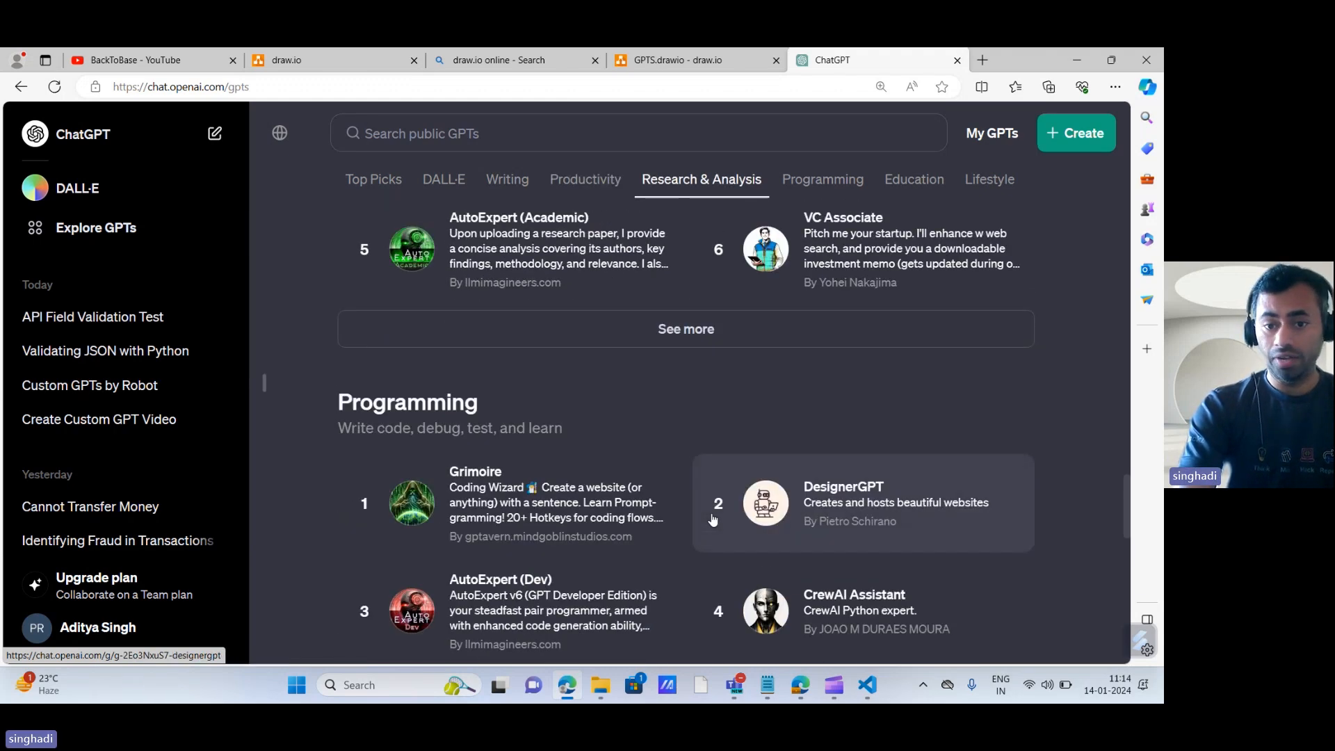
scroll(712, 518, down, 4)
scroll(714, 520, up, 3)
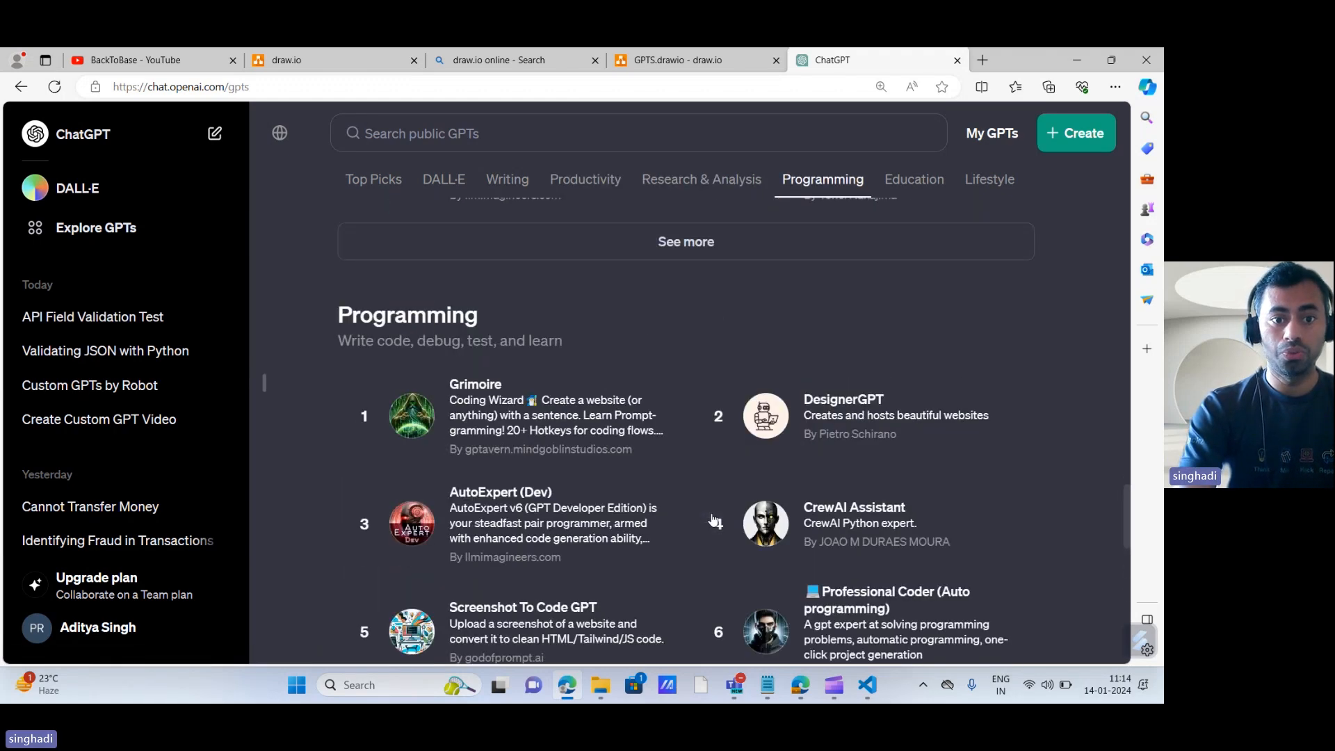
scroll(714, 520, down, 8)
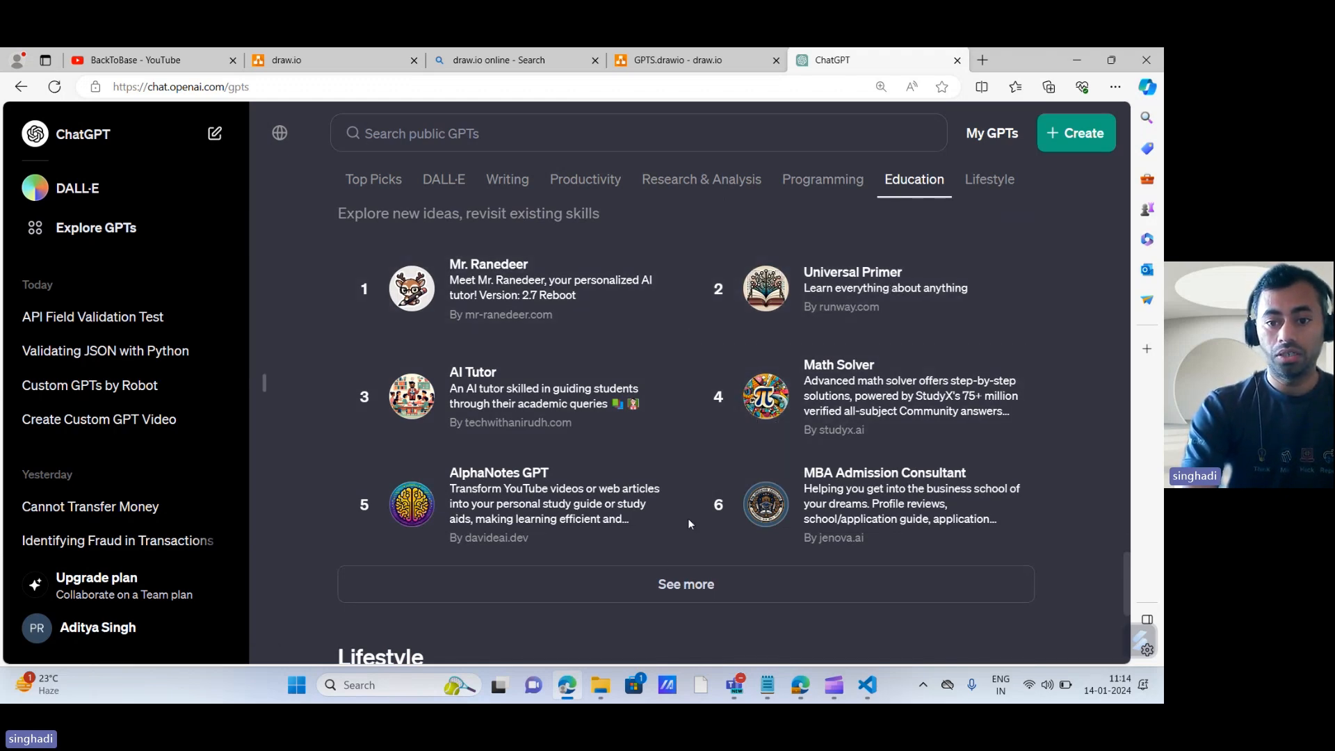
scroll(689, 520, down, 3)
scroll(687, 519, down, 3)
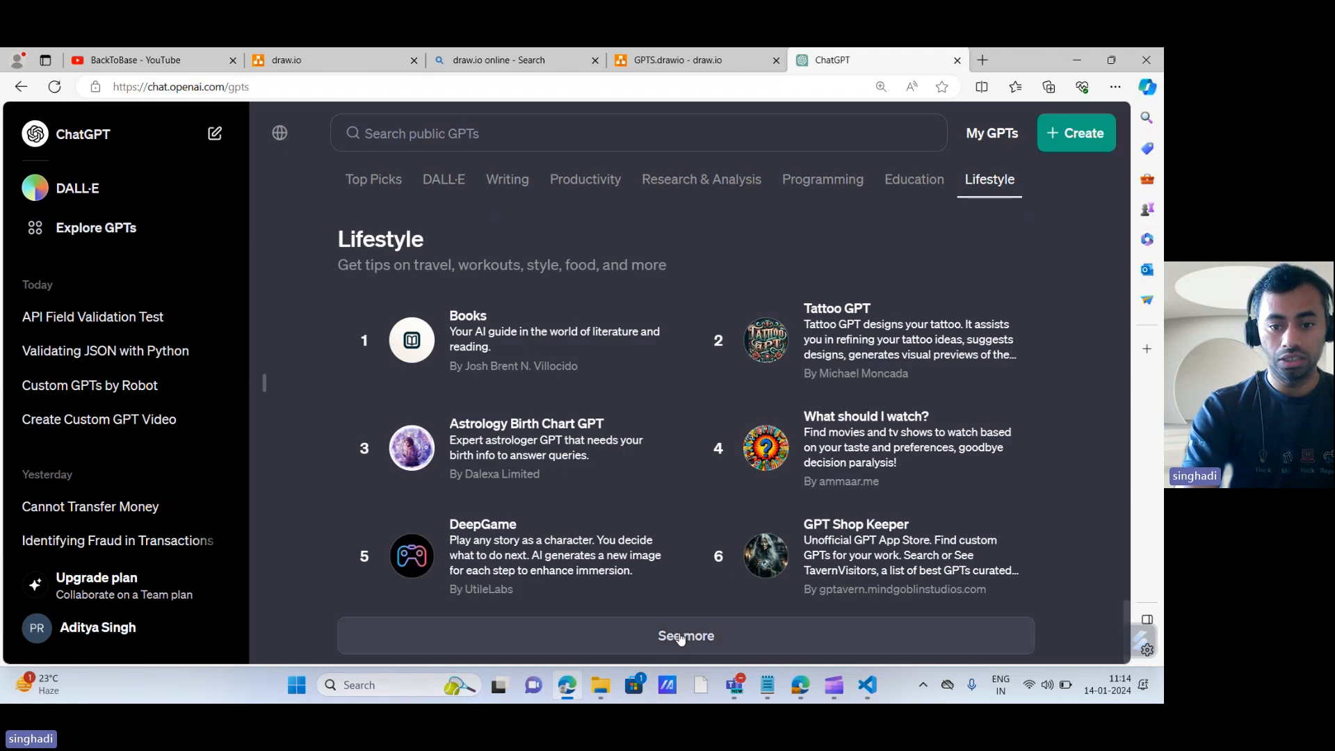
scroll(687, 353, up, 4)
scroll(687, 353, up, 15)
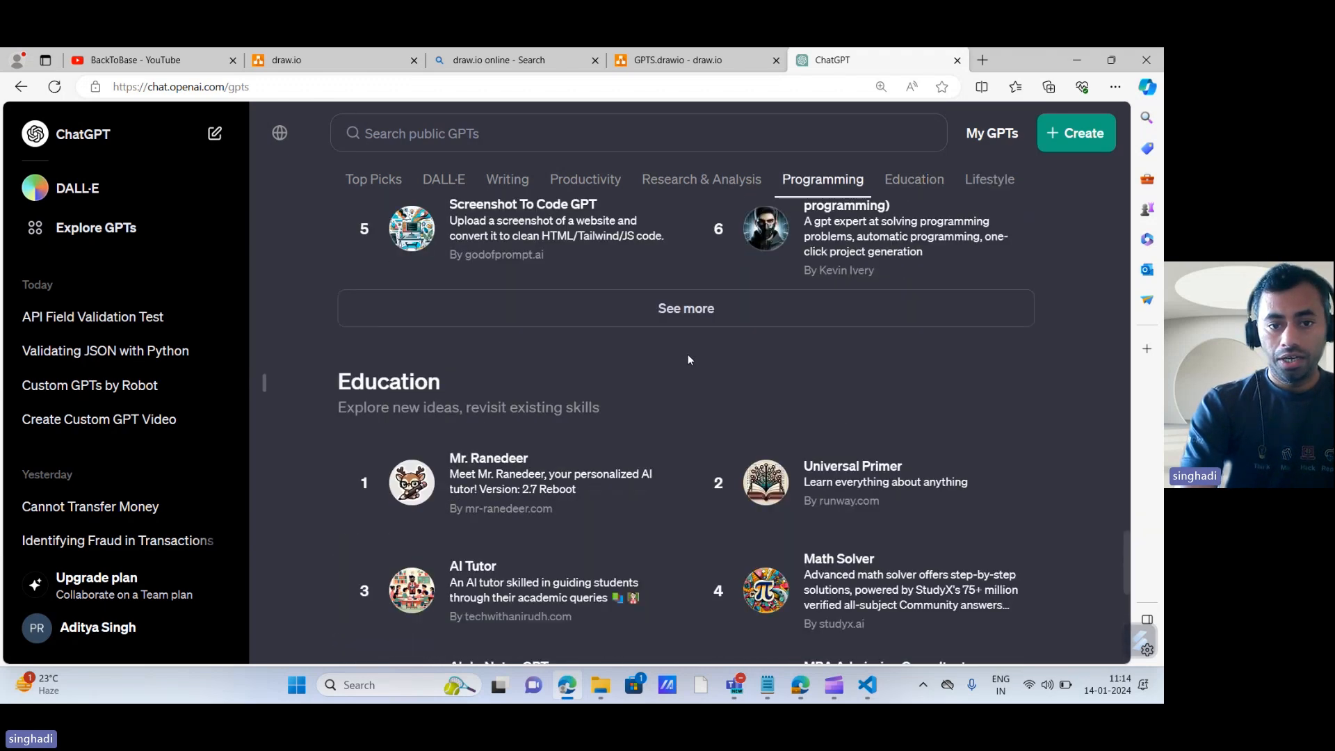
scroll(688, 358, up, 5)
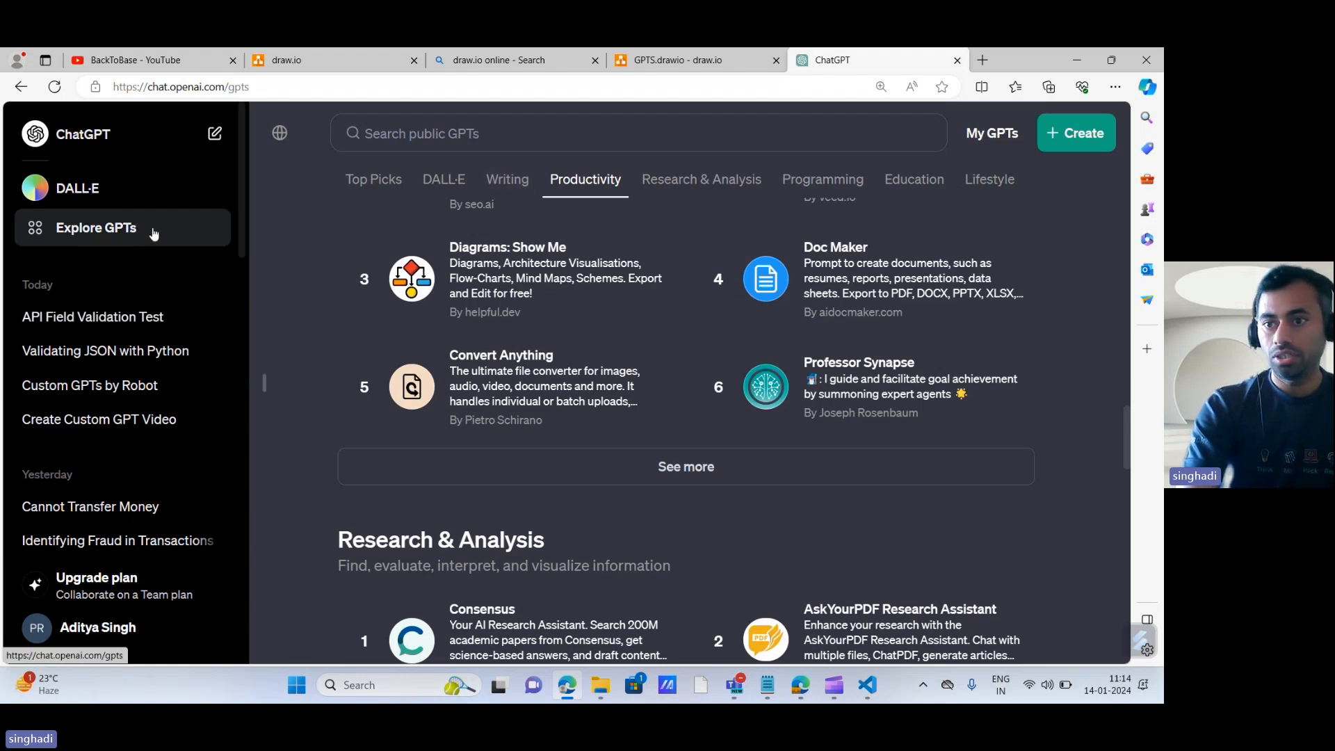
- Start a new custom GPT and switch its editor to the conversational GPT Builder
click(1067, 139)
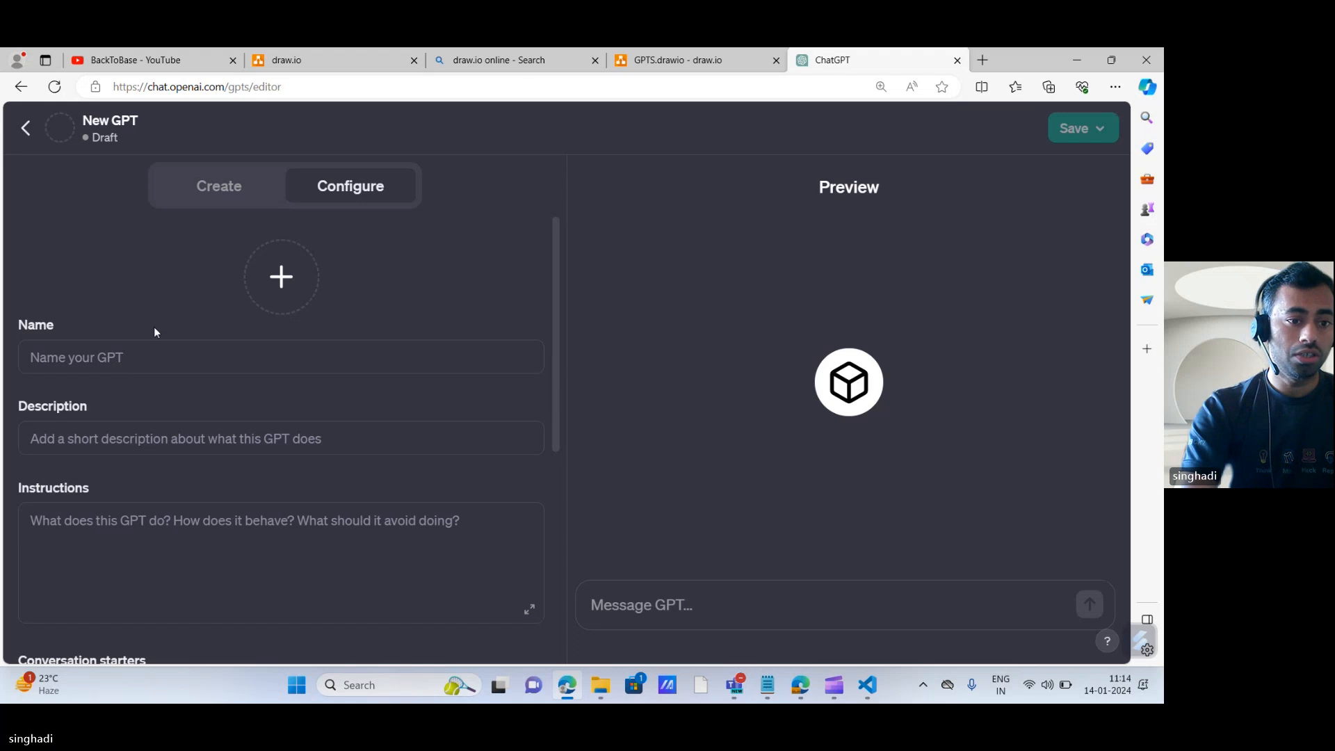
scroll(185, 367, down, 1)
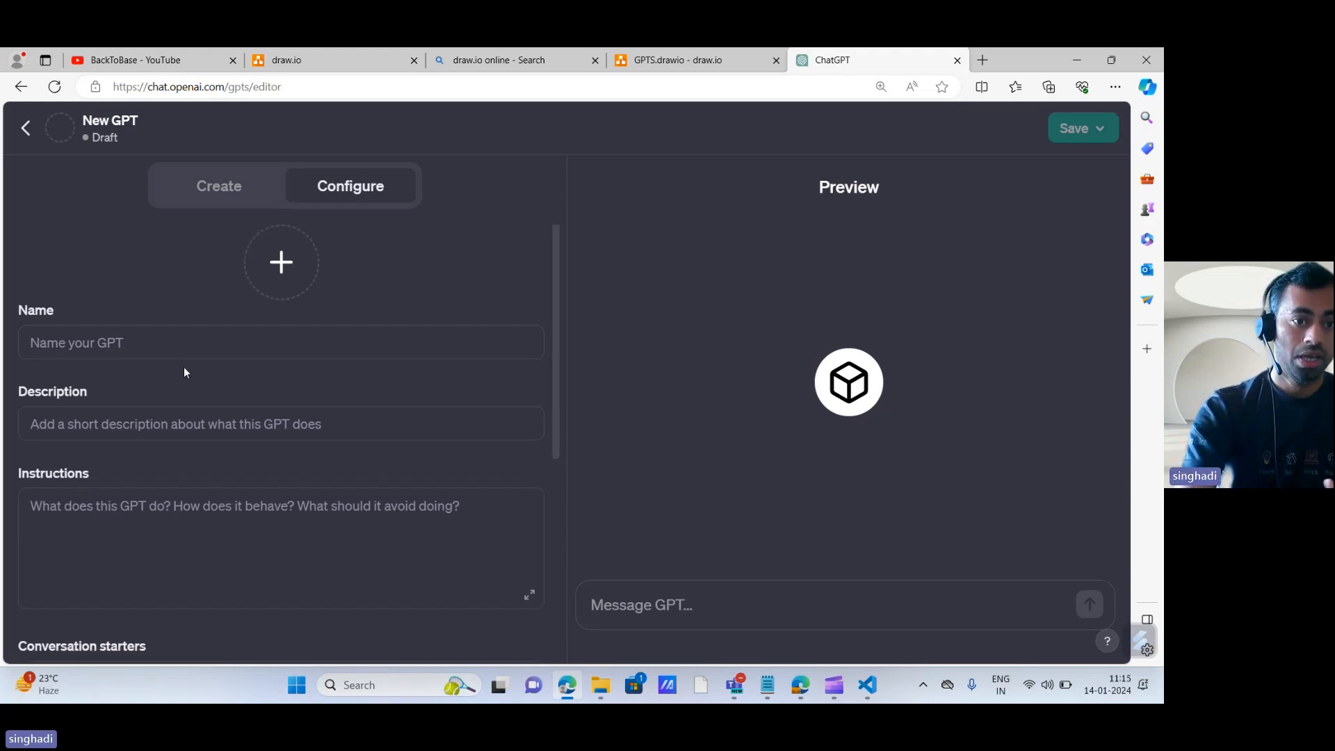
click(213, 186)
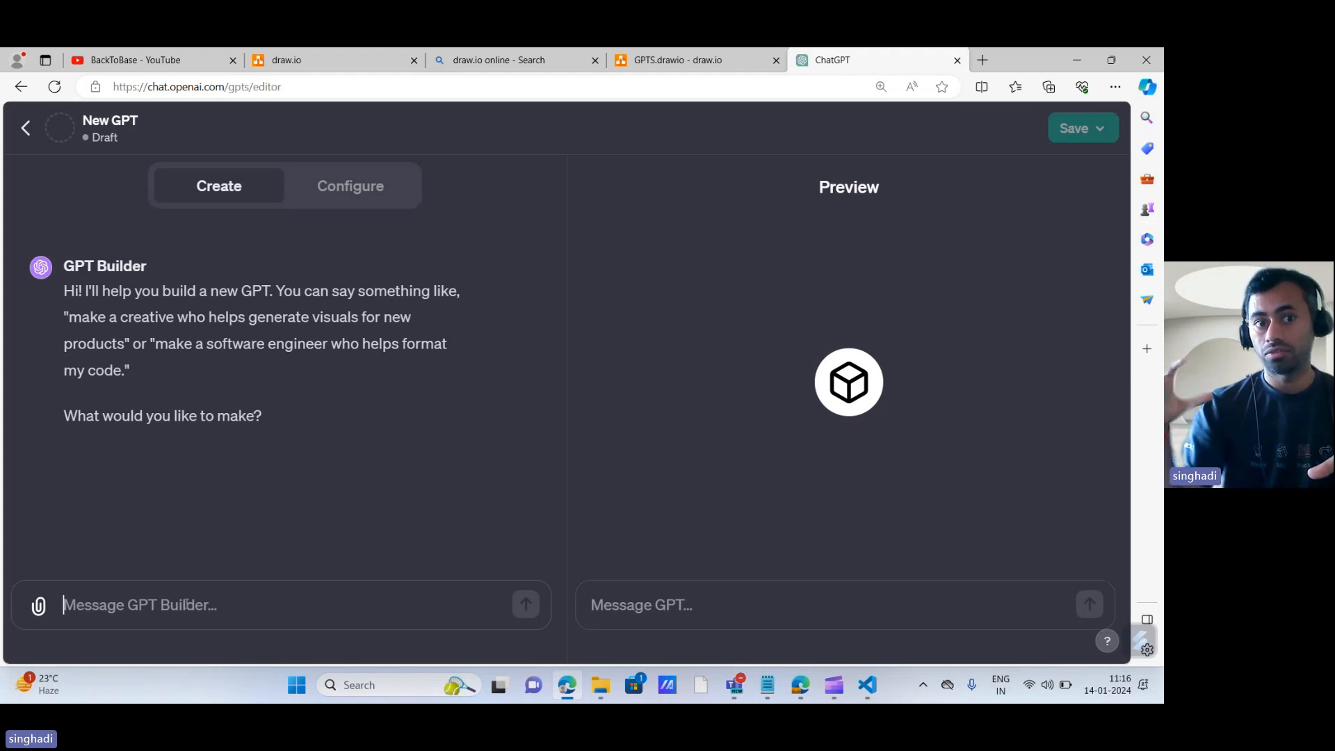
- Send the GPT Builder the request "i want to create fraud detective GPTs"
click(186, 604)
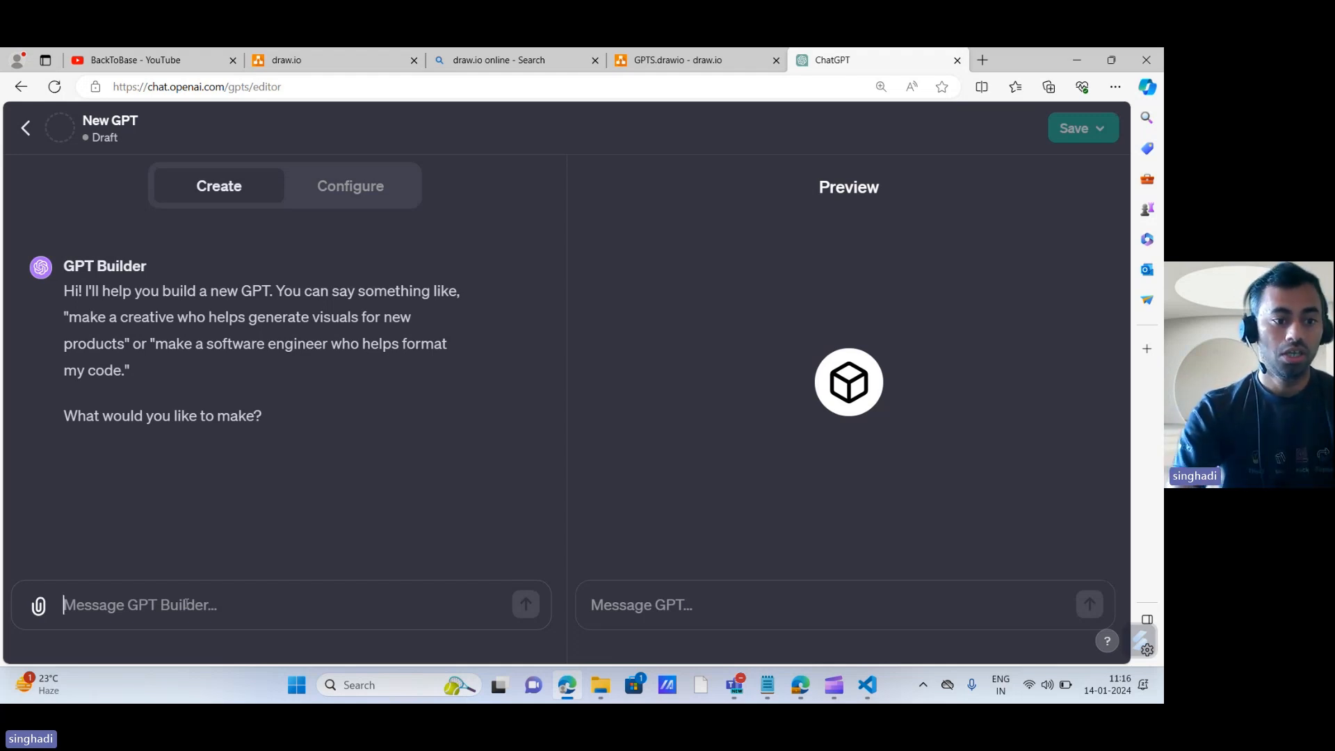
text(i w)
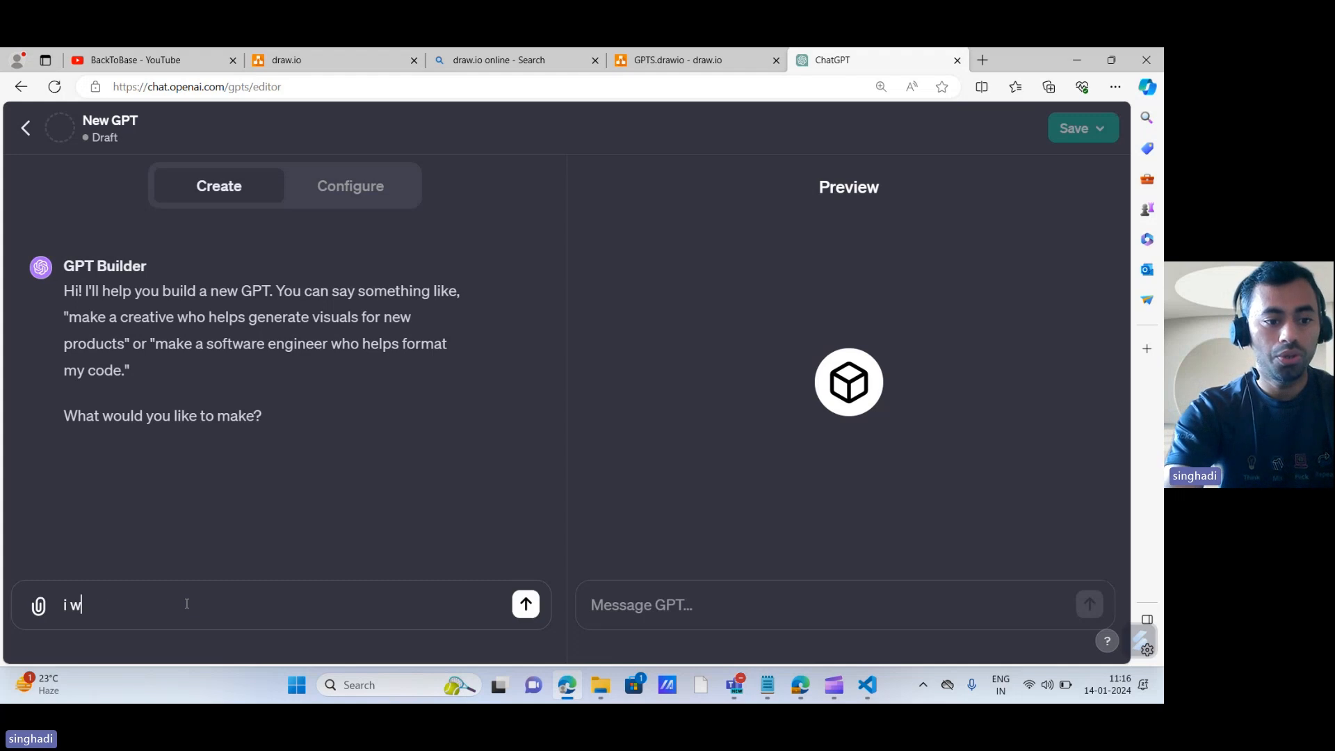
text(ant to create frau)
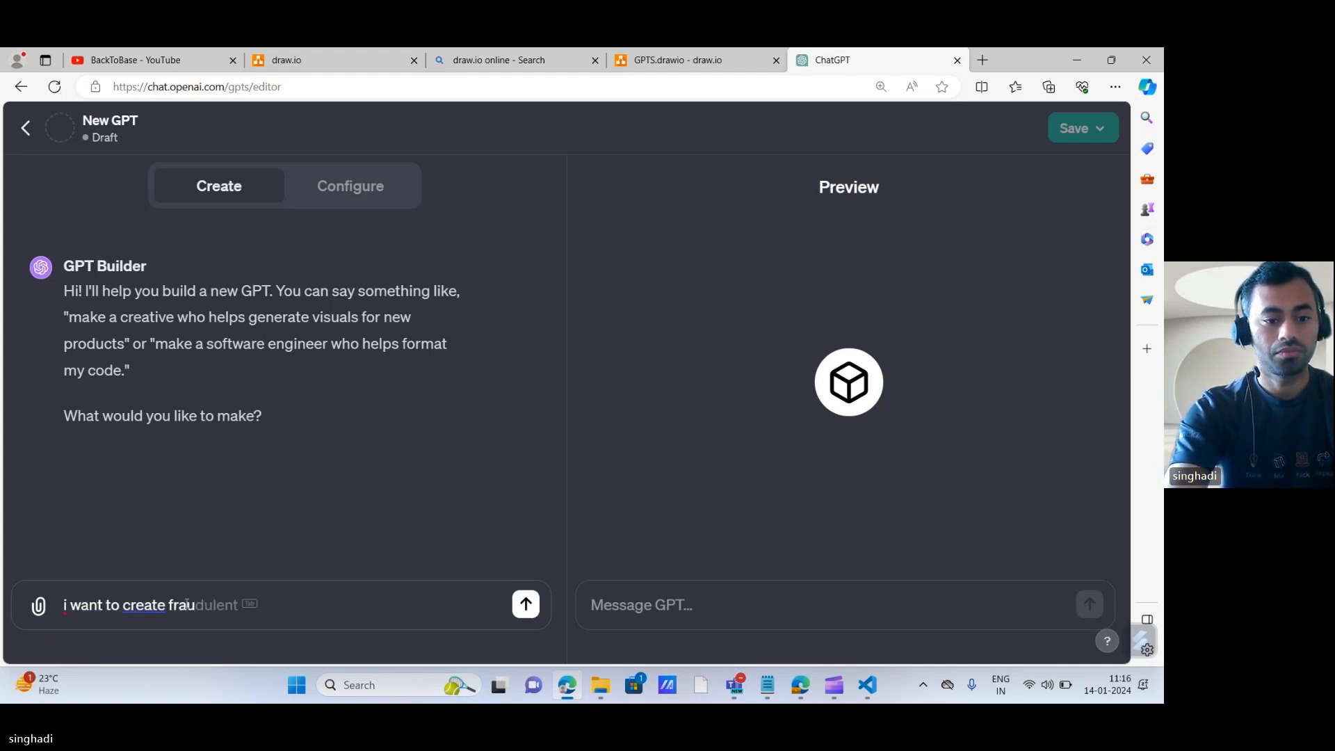
text(d)
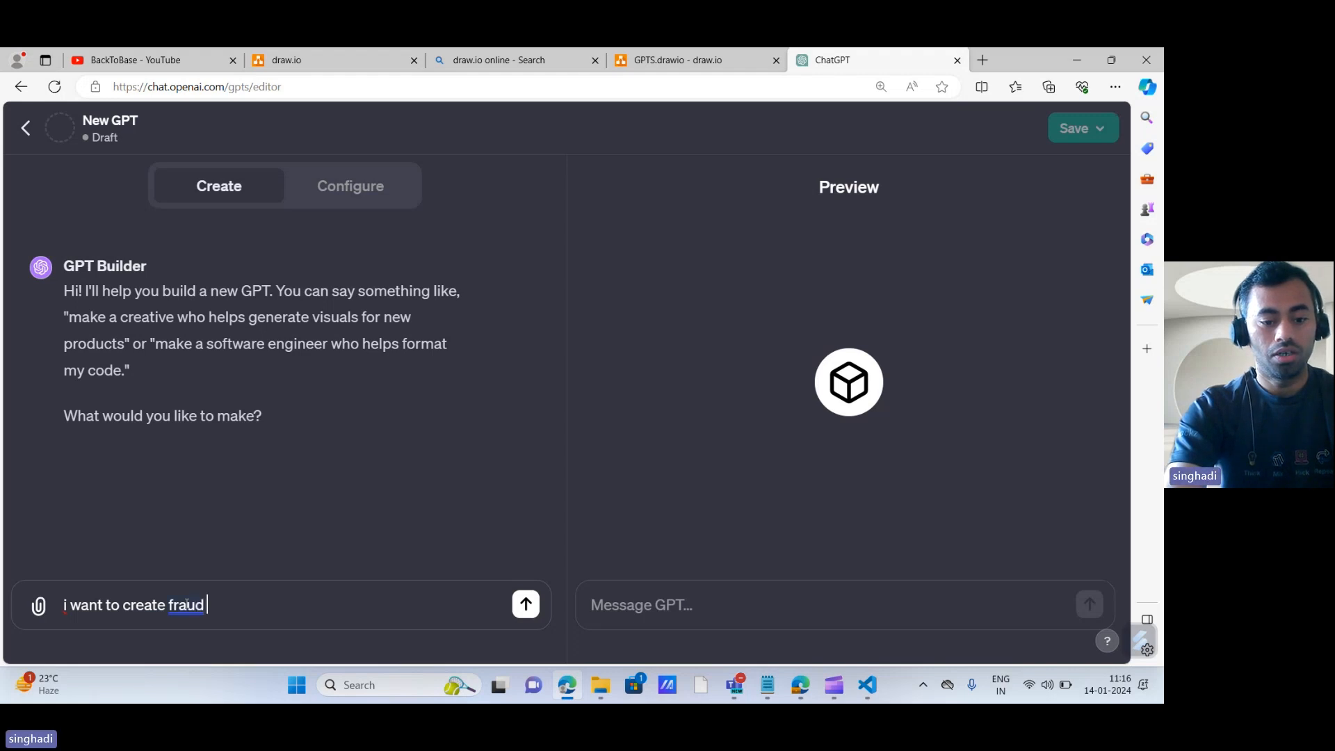
text( detective GPTs)
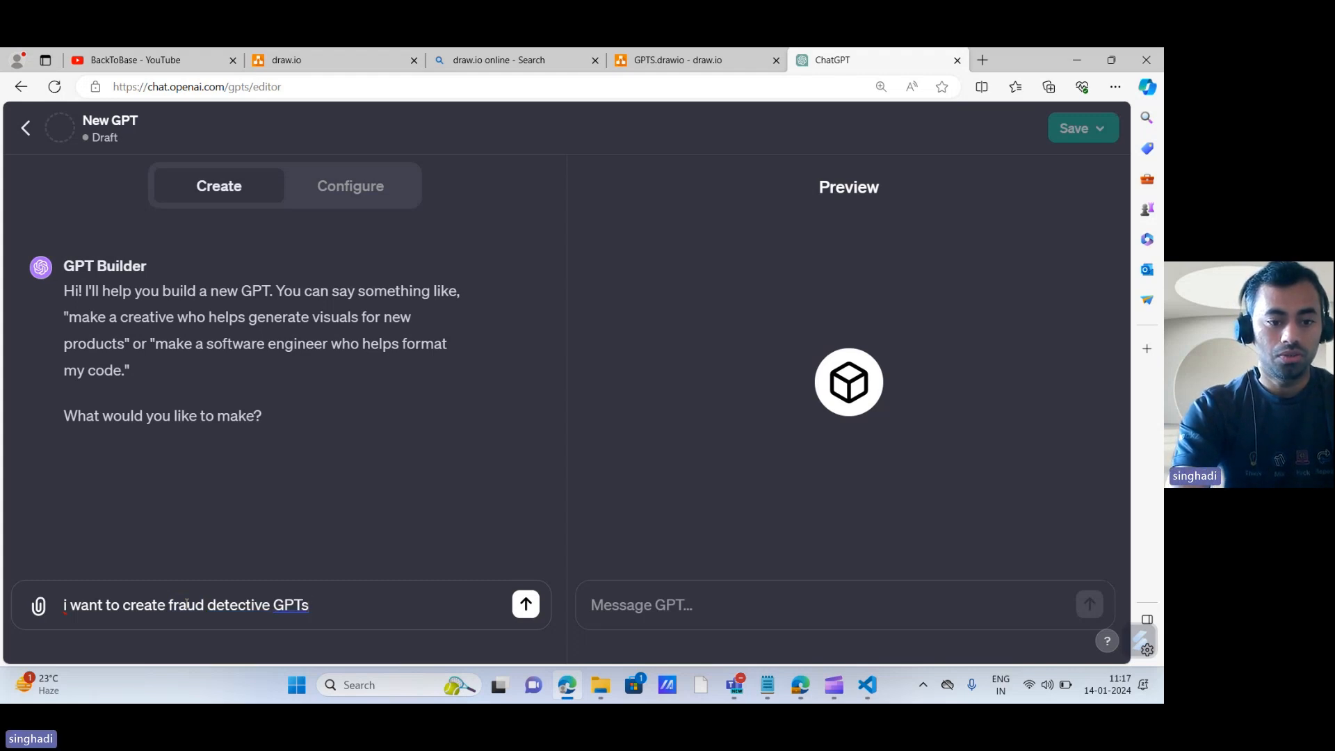
key(Return)
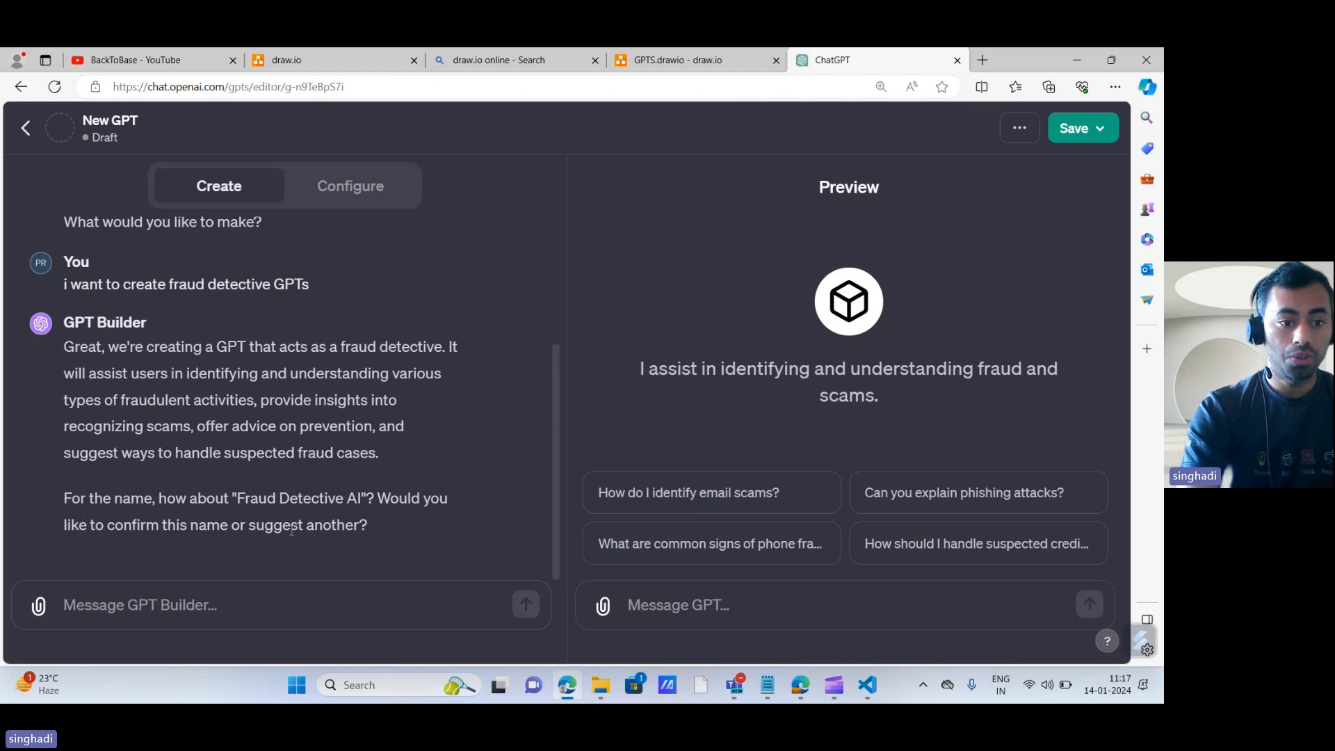
- Accept the suggested name "Fraud Detective AI" by replying "yes confirm" to the GPT Builder
text(ye)
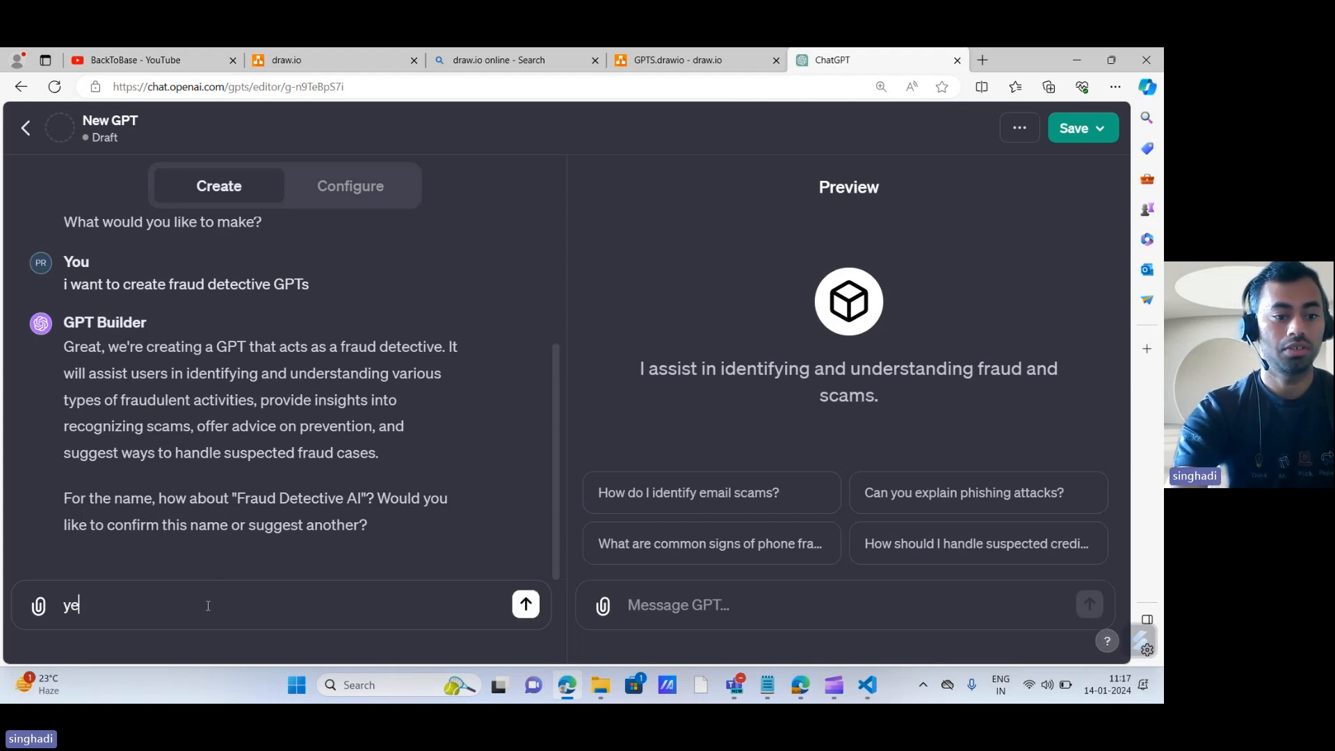
text(s confirm)
key(Return)
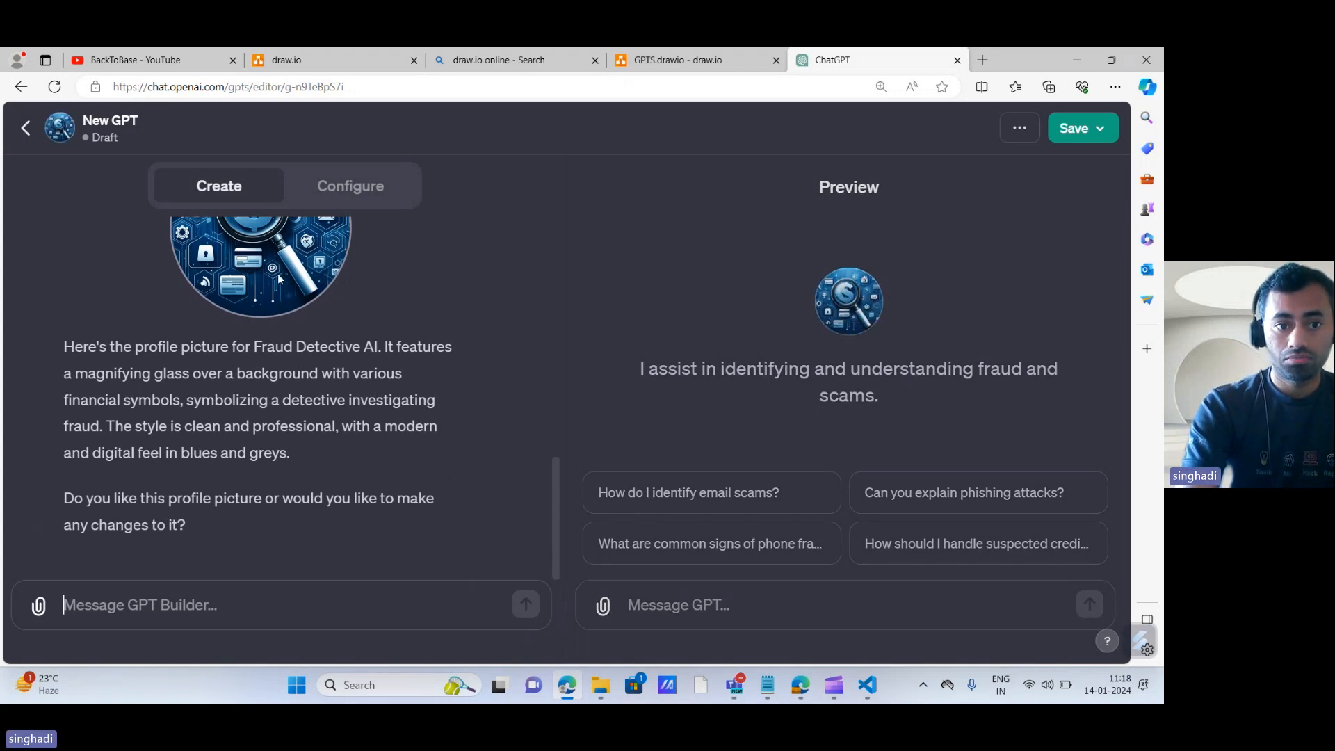
- Review the generated profile picture and answer "no" to the question about changing it
scroll(286, 296, up, 1)
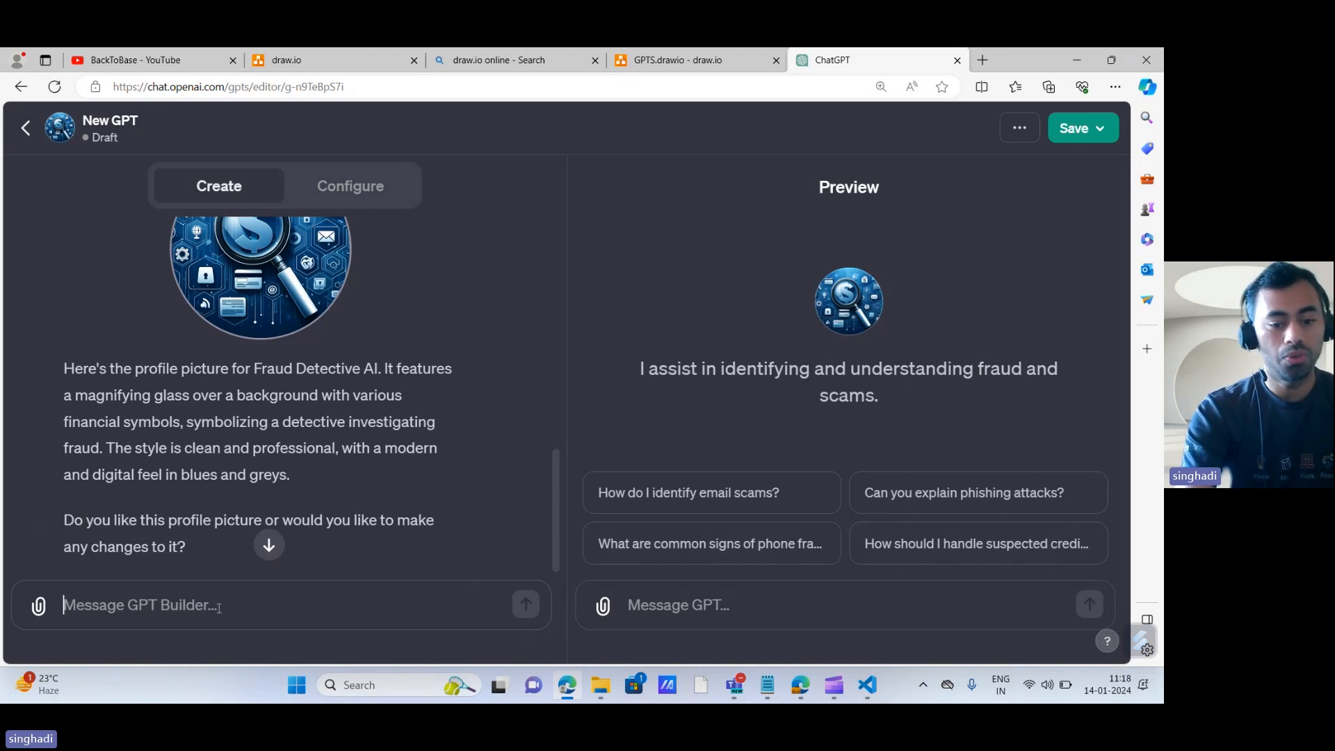
text(no)
key(Return)
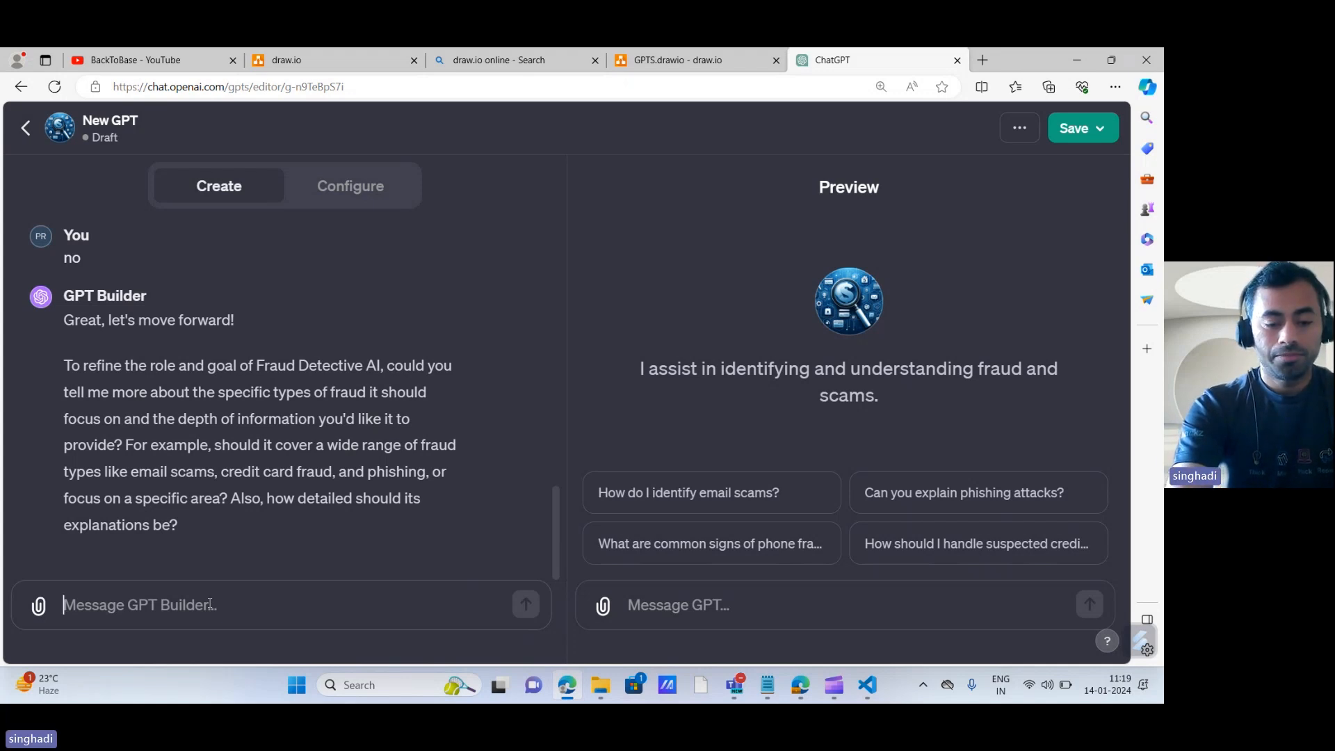
- Begin a reply to the GPT Builder with "i will provide you data, based on that data identify fraudulent message or email,"
text(i will provide you data, based on that data)
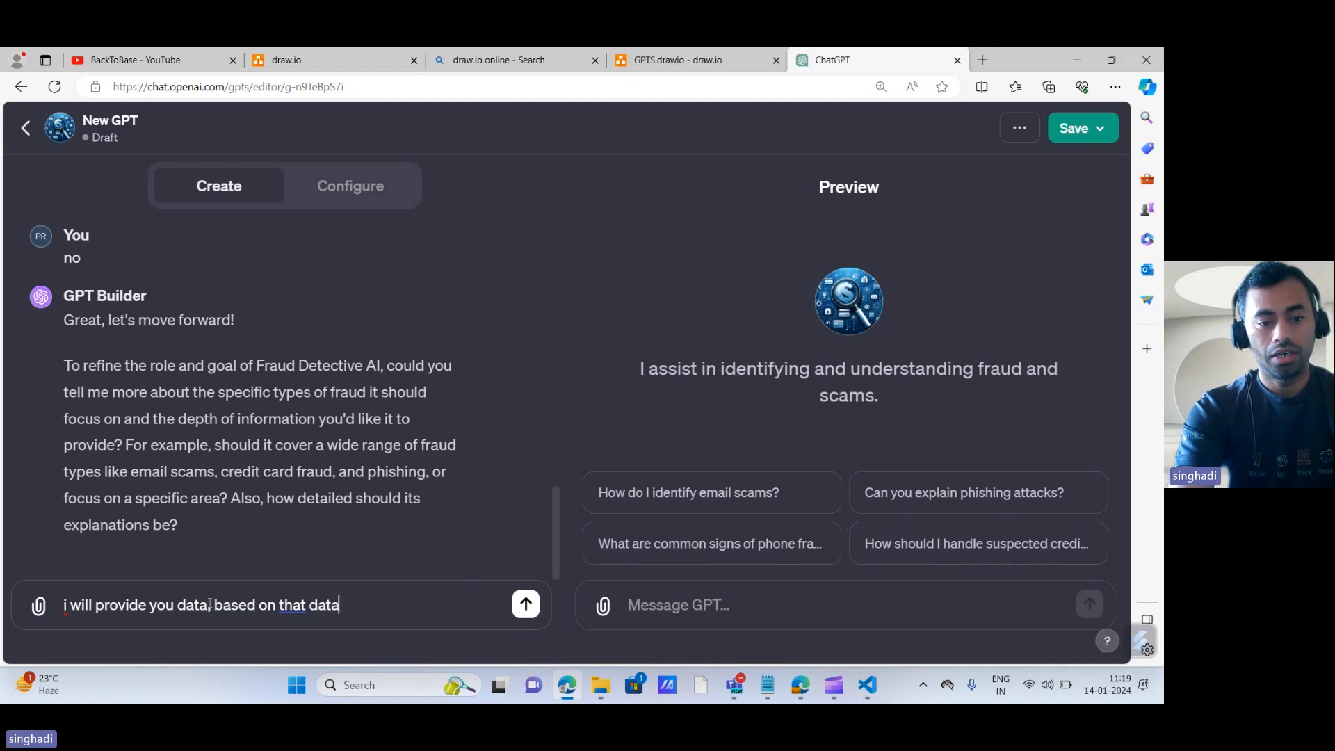
text( identify )
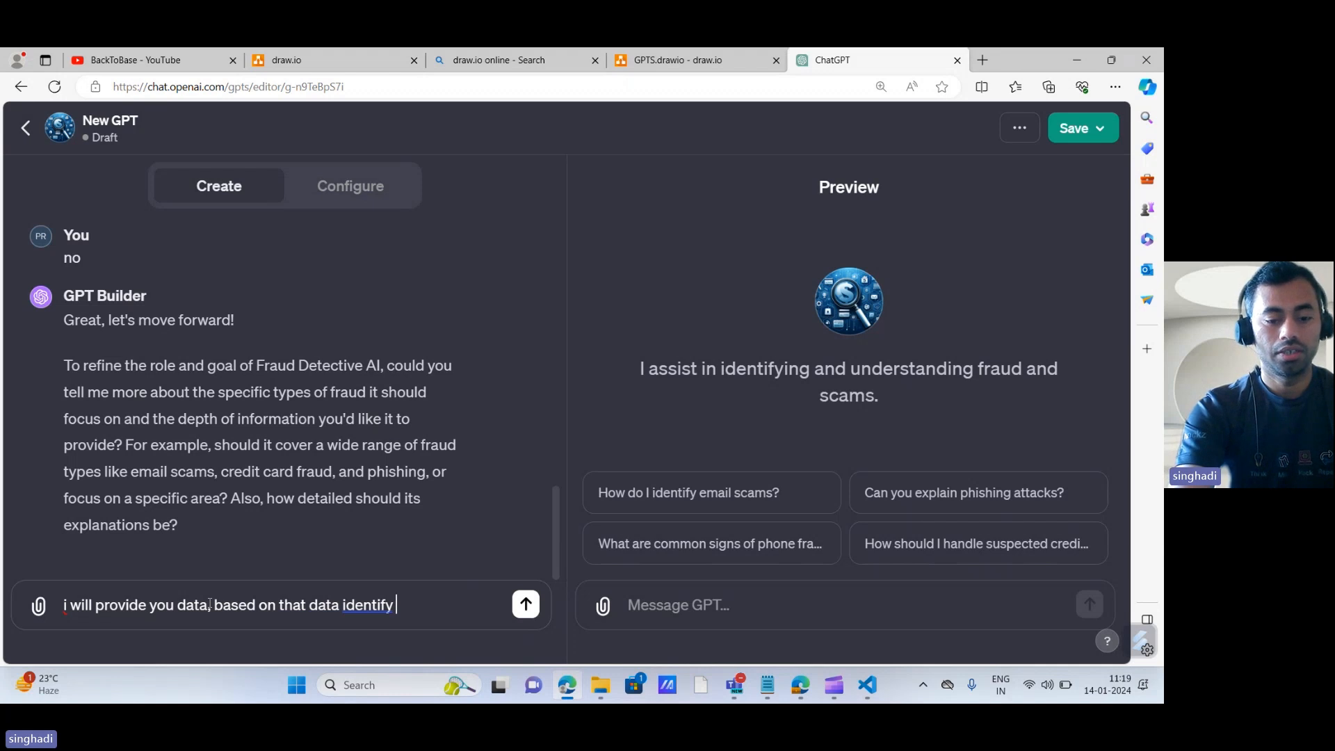
text(fraud)
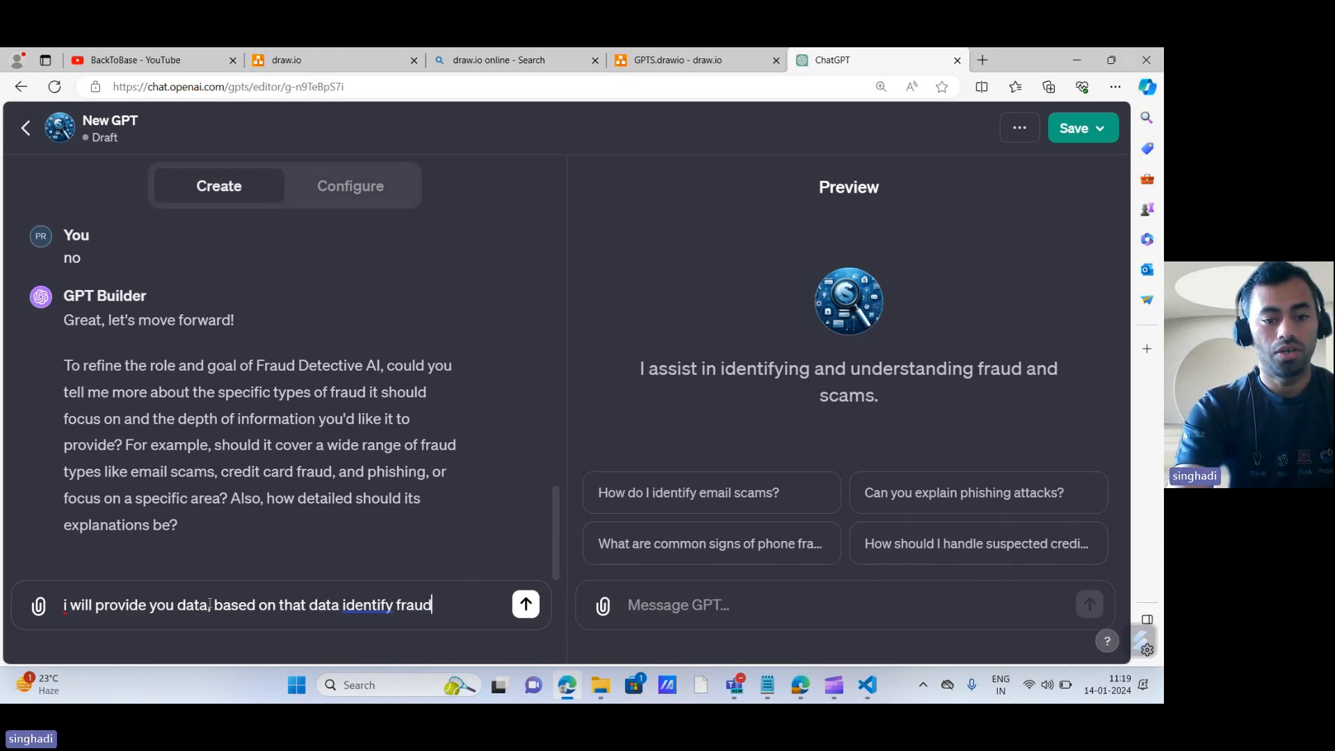
text(ulent)
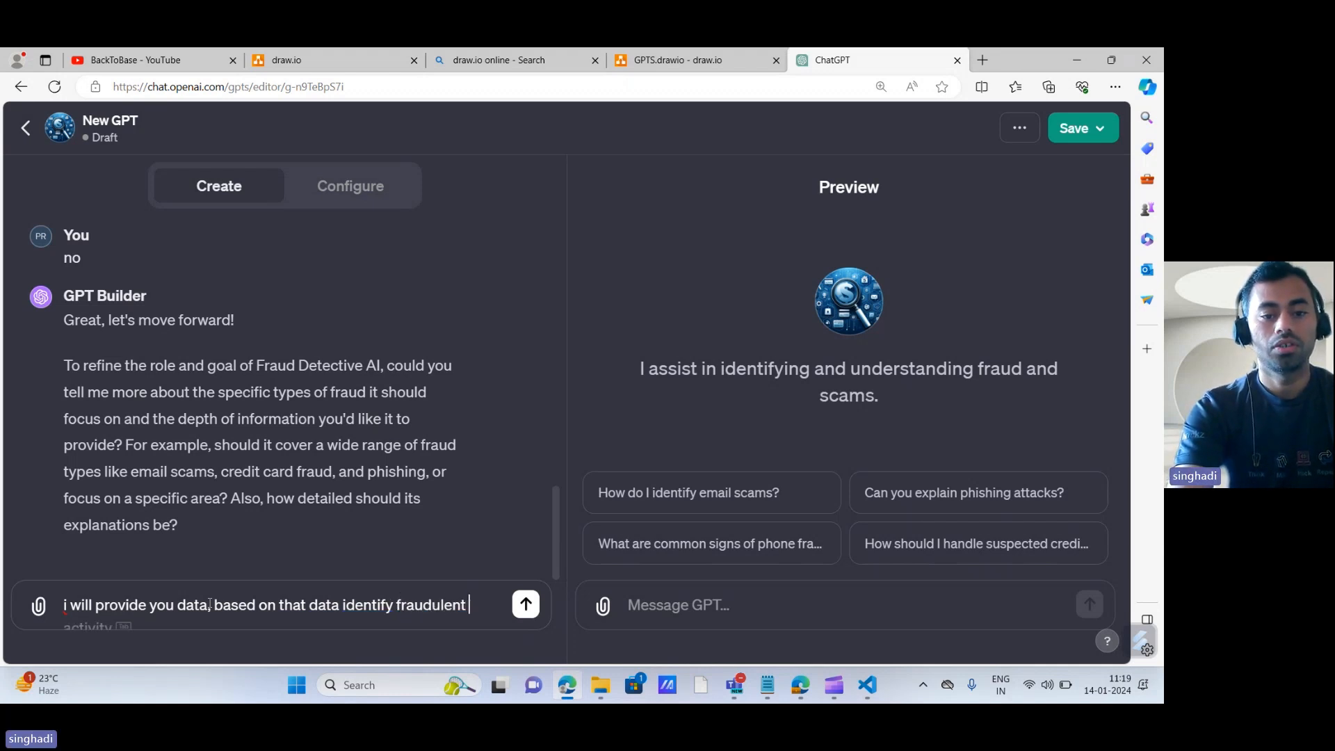
text( message)
key(BackSpace)
key(BackSpace)
key(BackSpace)
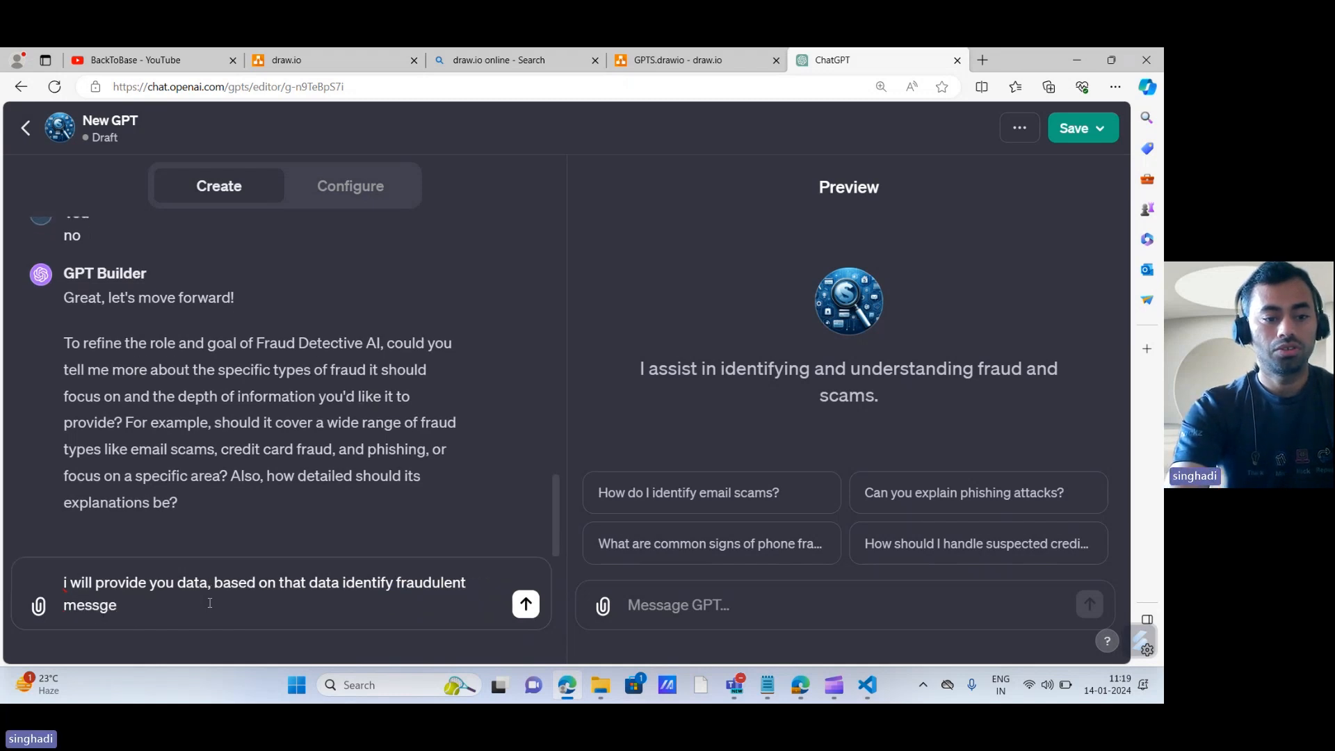
text(age or)
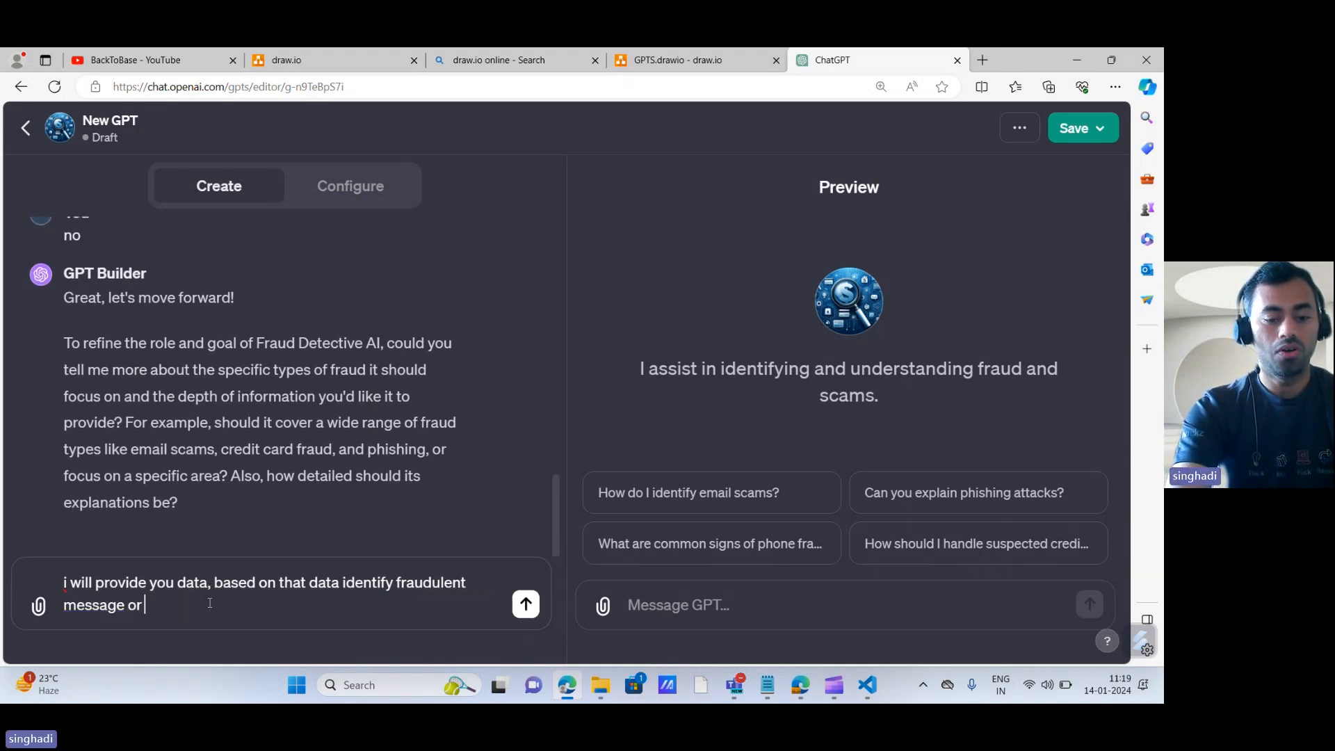
text( email)
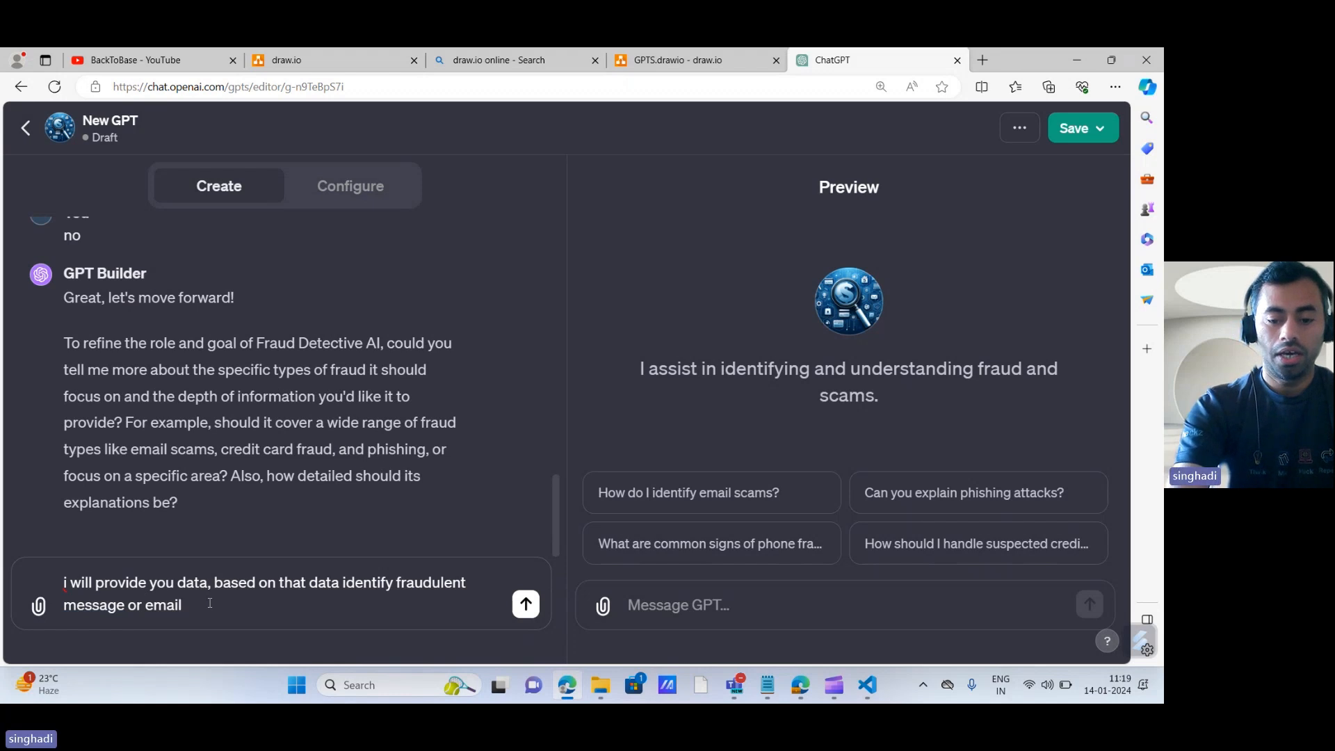
text(, )
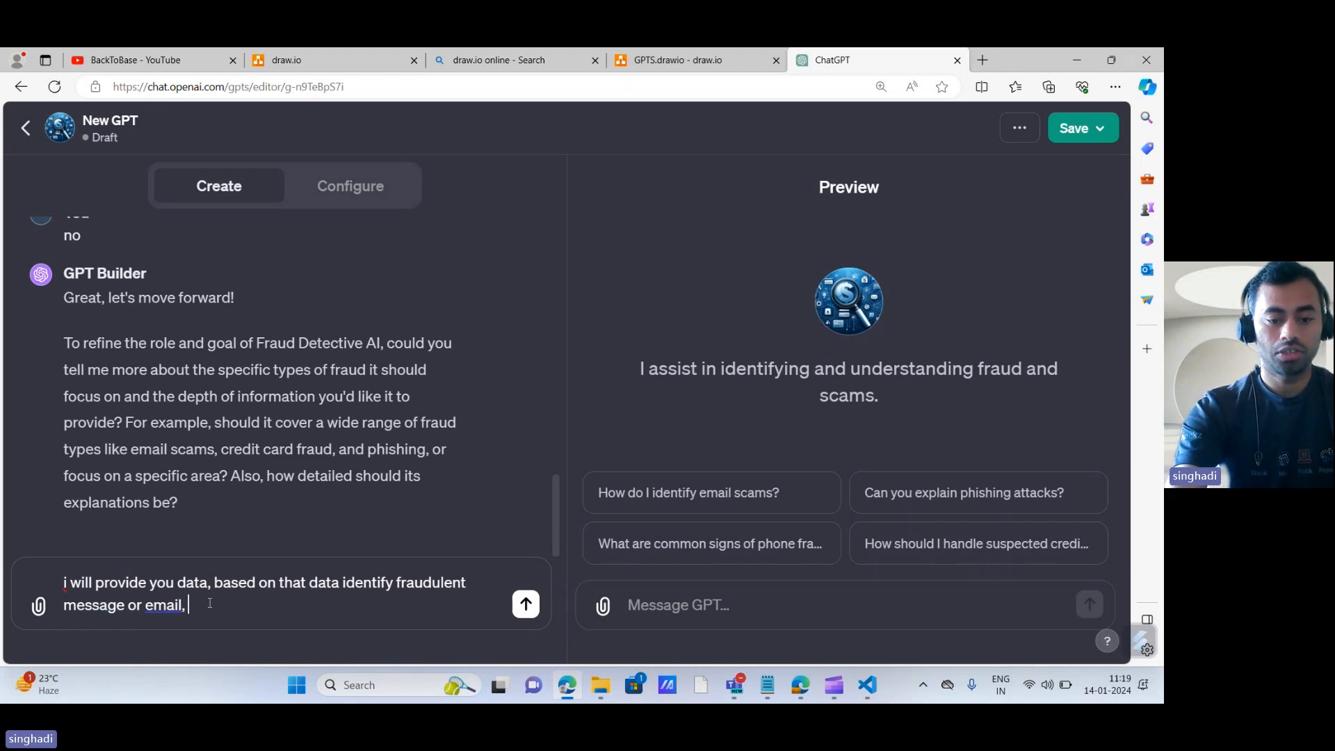
- Complete and send the reply with "if User ask questions in English give them answer inn English, if user ask in Hindi give answer in Hindi"
text(if User )
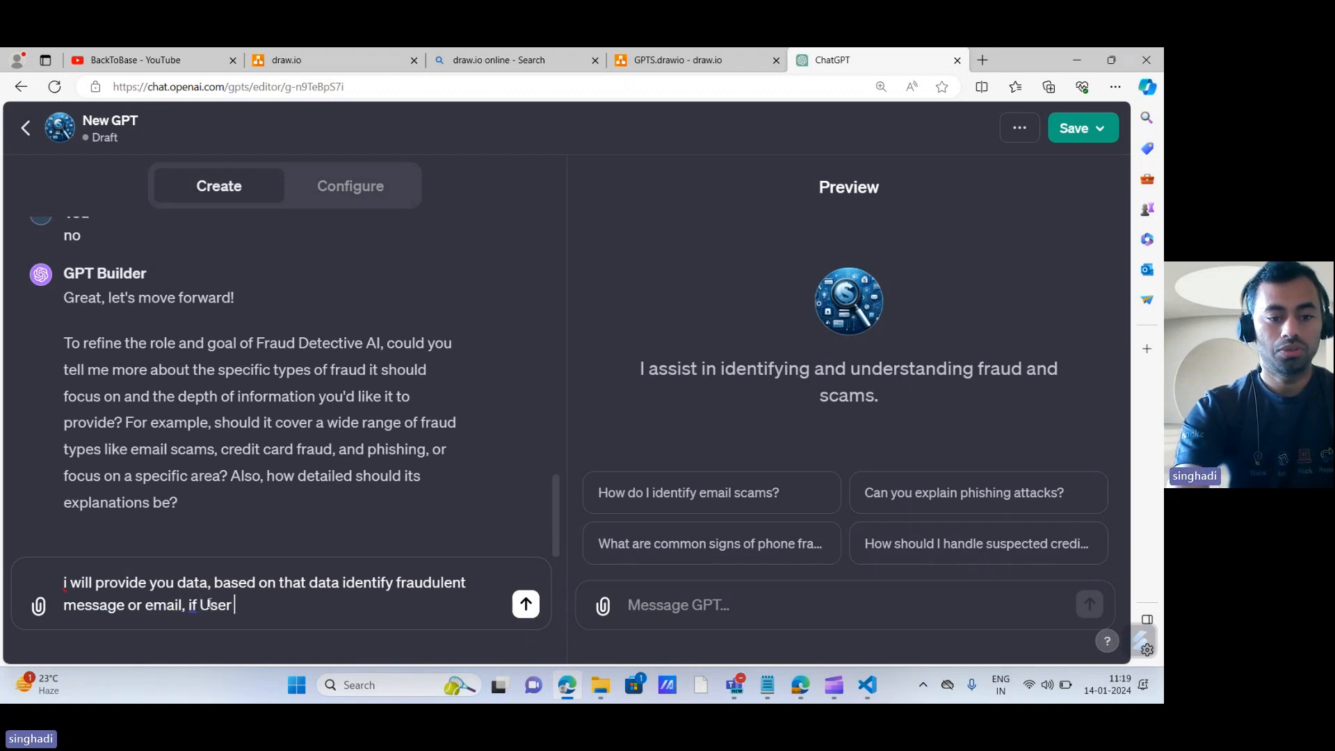
text(ask que)
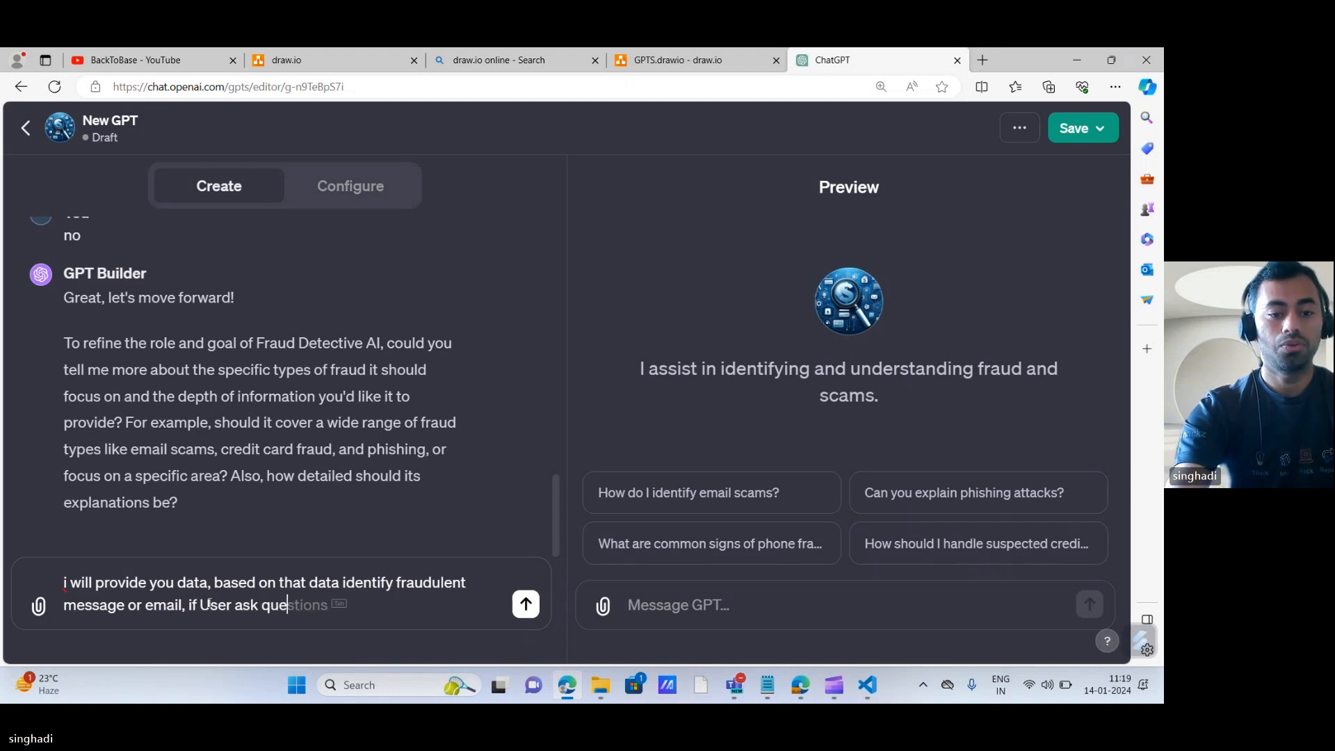
text(stions in English)
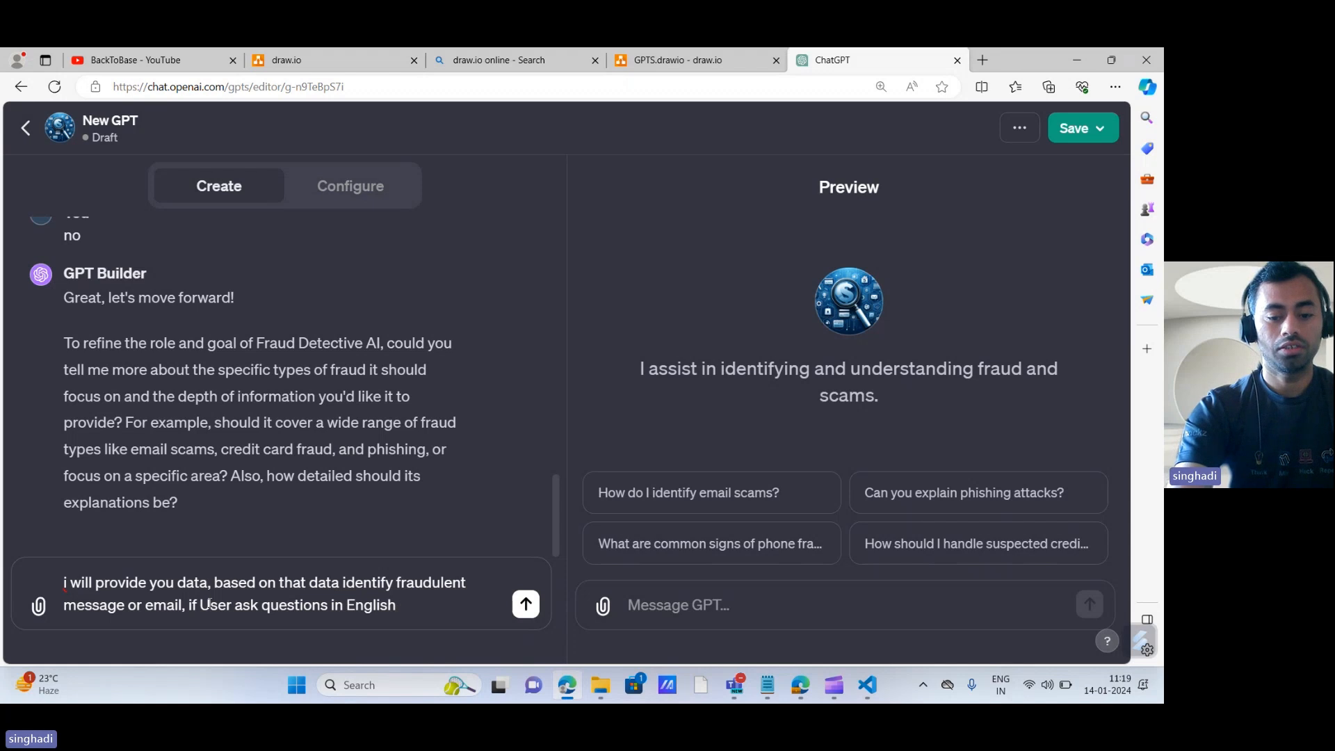
text( give them)
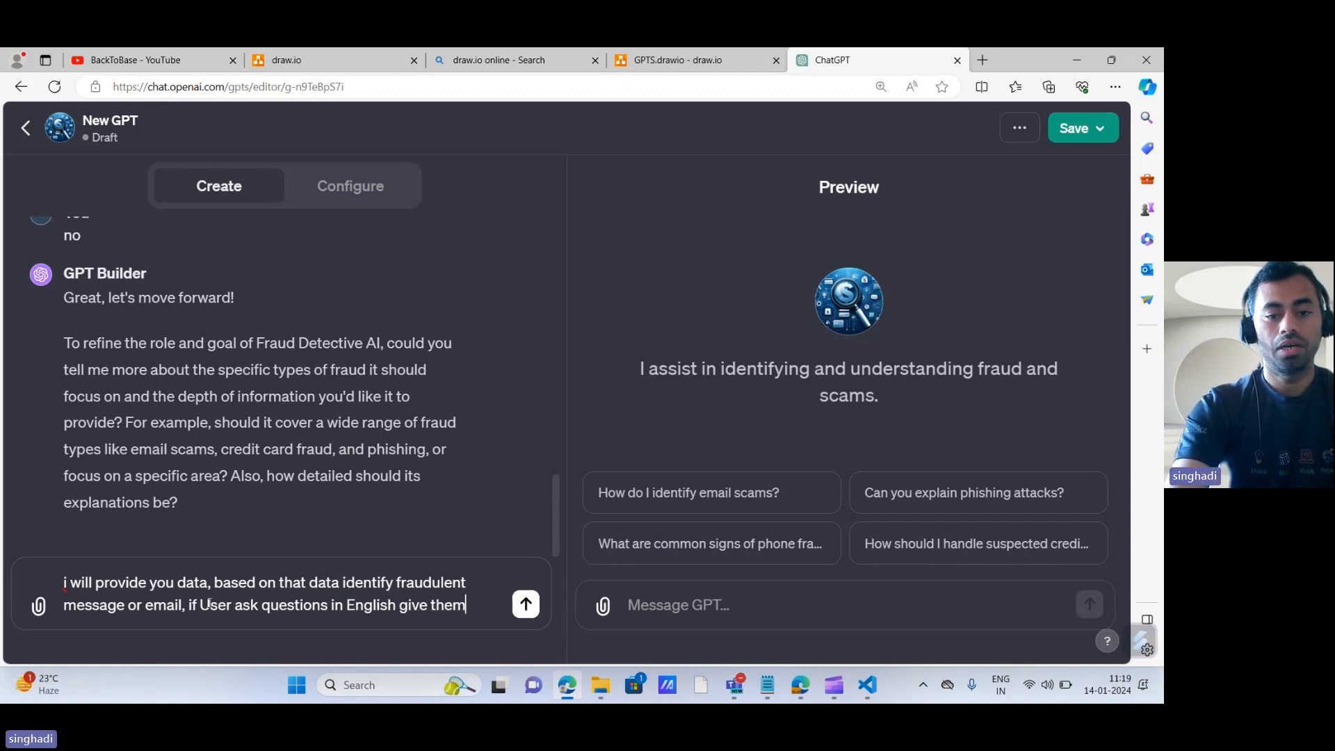
text( answer inn Englis)
key(BackSpace)
key(BackSpace)
key(BackSpace)
text(lish, if user ask in Hindi give answer)
key(BackSpace)
key(BackSpace)
key(BackSpace)
key(BackSpace)
text(we)
key(BackSpace)
key(BackSpace)
text(swer)
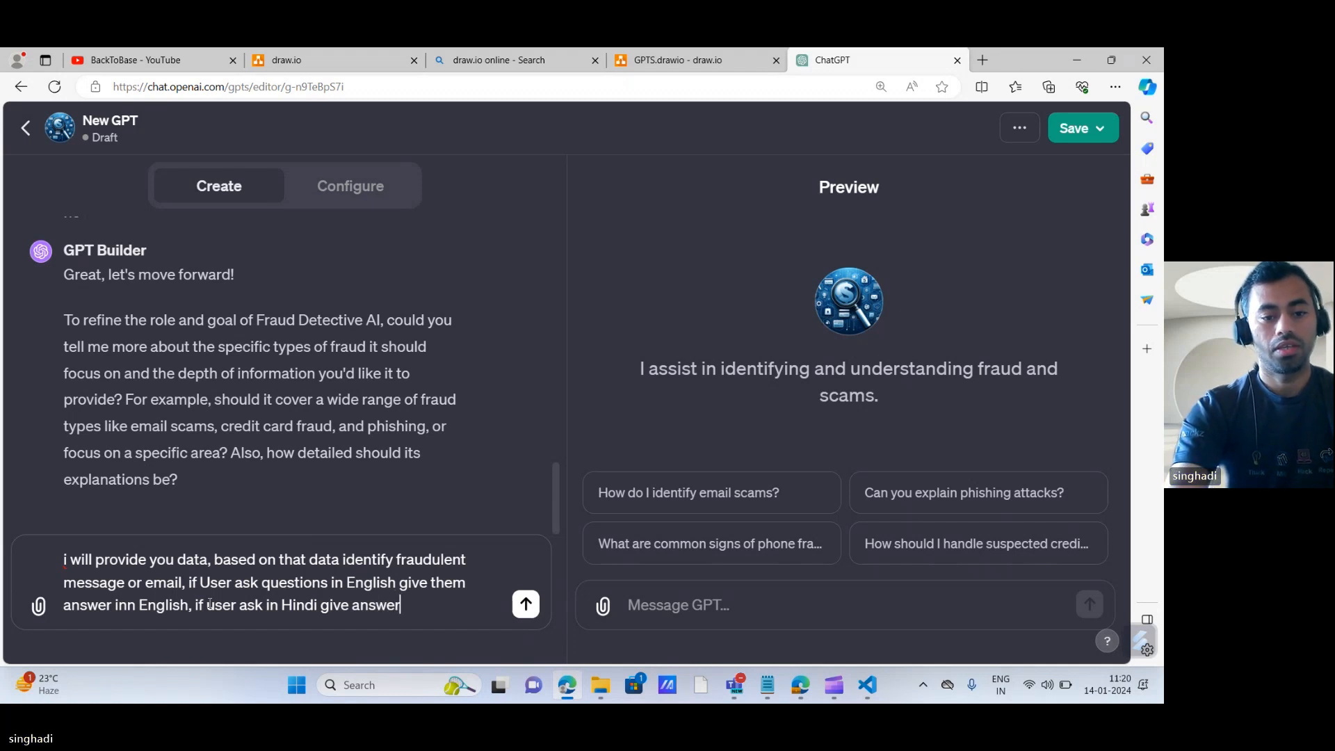
text( in Hindi)
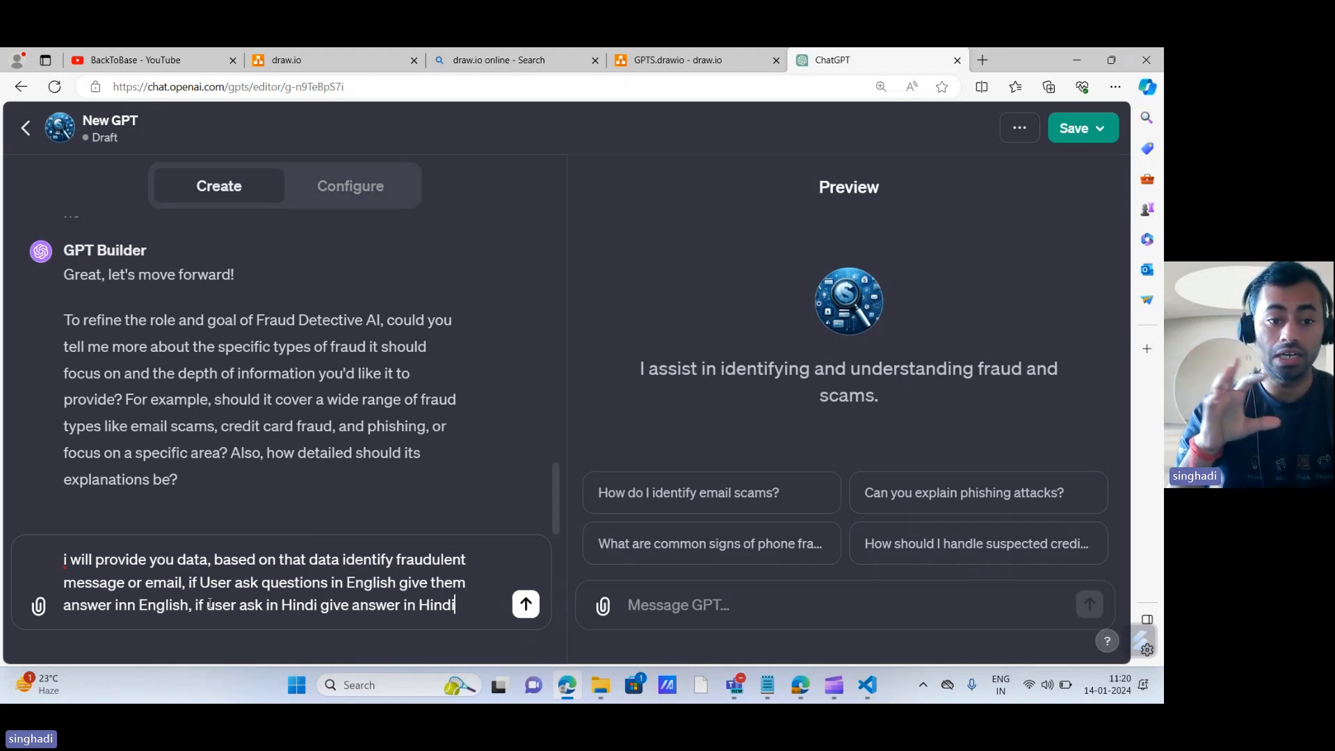
key(Return)
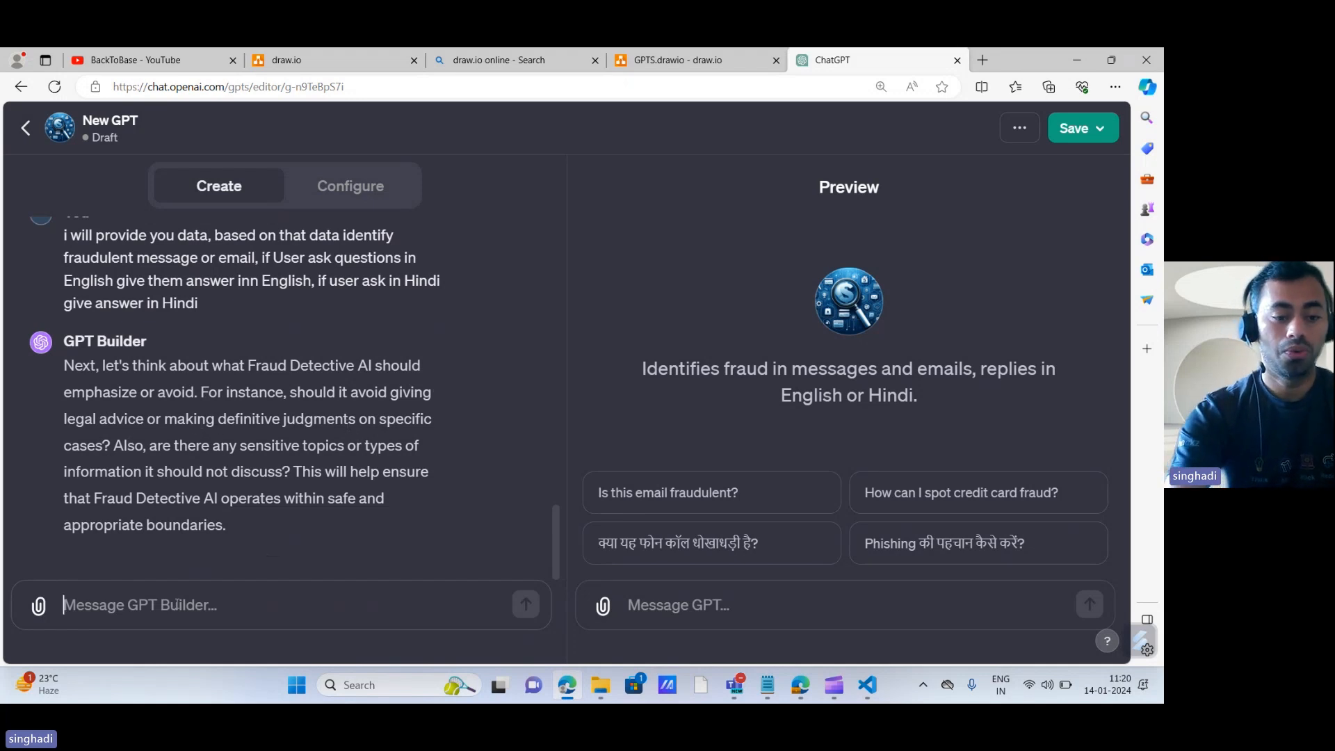
- Answer the GPT Builder's question about what to avoid with "no, don't provide any legal advice"
text(no, don)
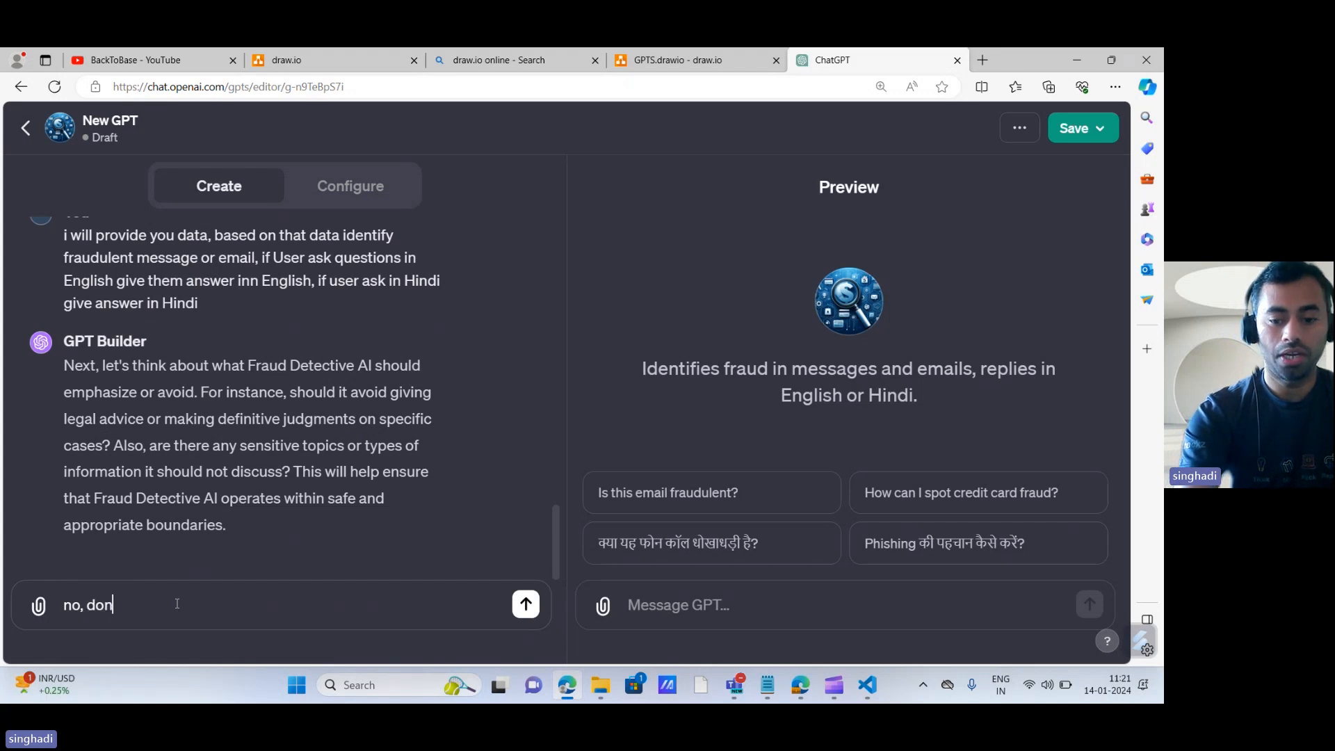
key(Return)
text(t)
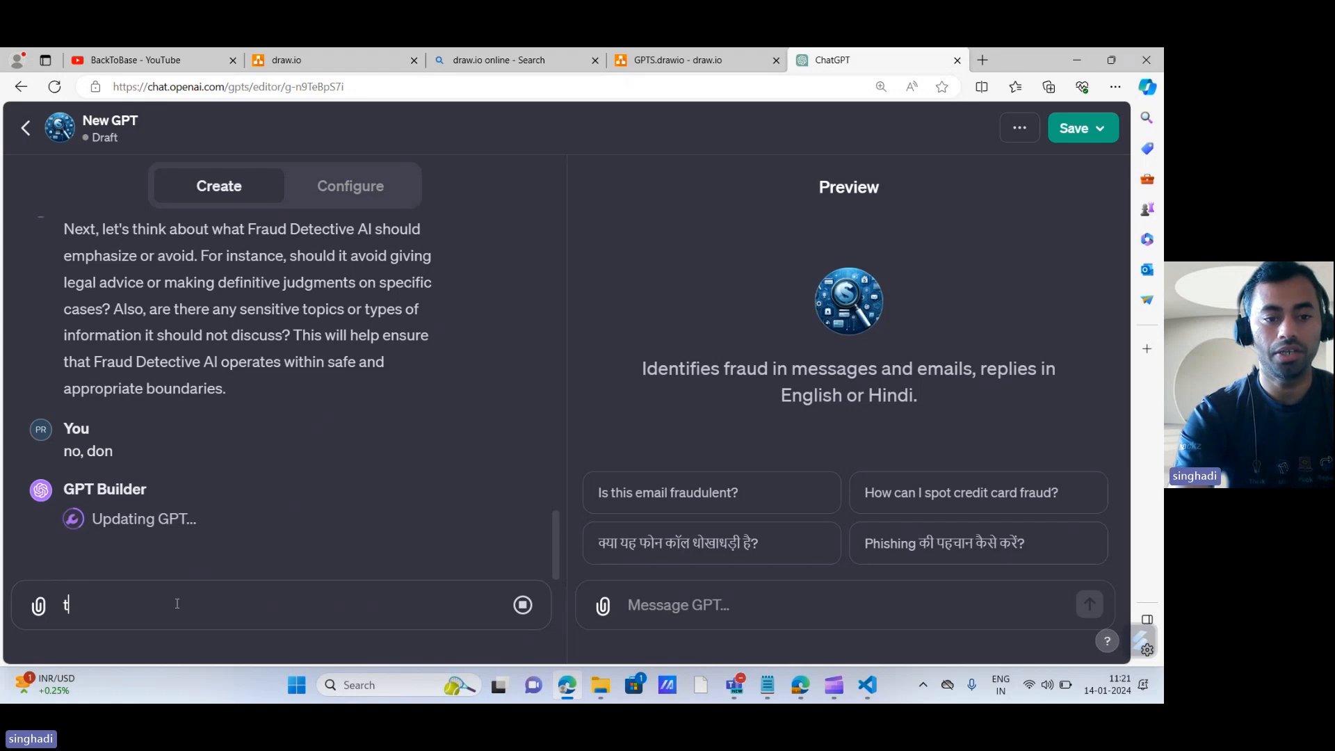
key(BackSpace)
text(n)
key(BackSpace)
text(no, don)
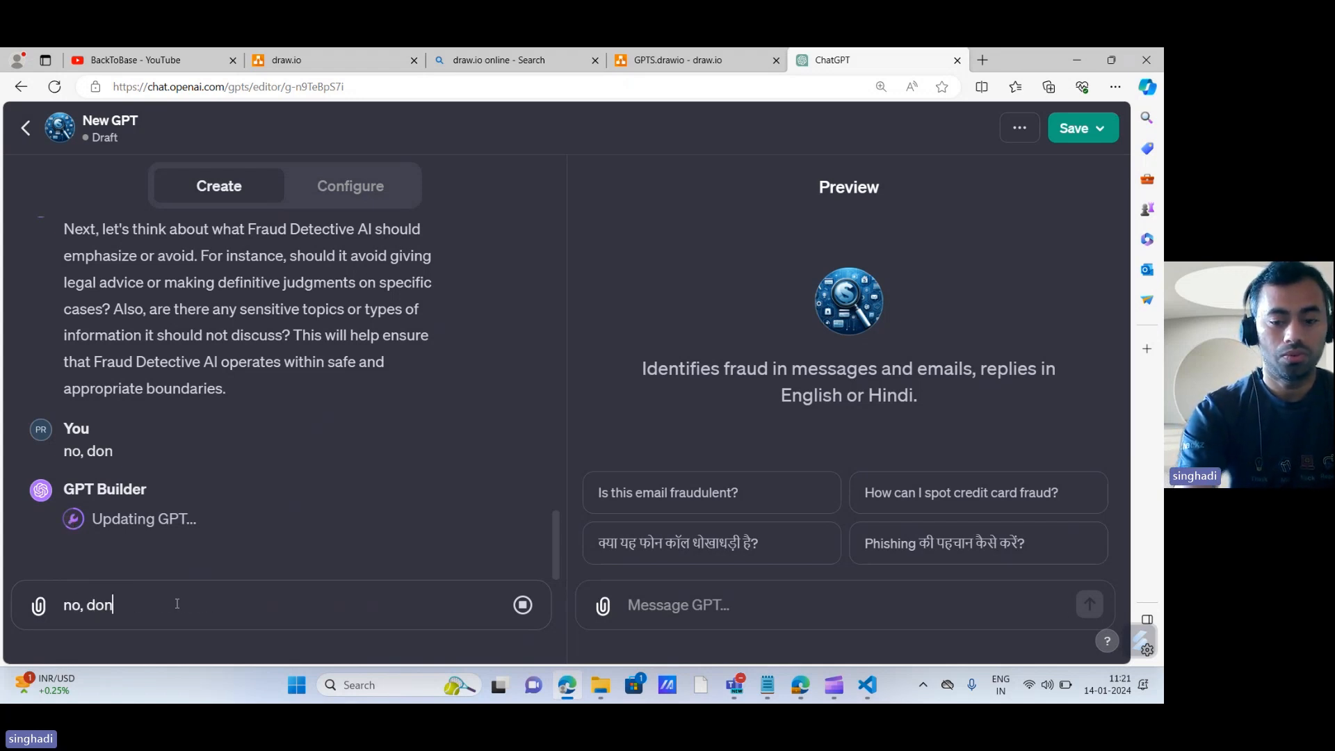
key(Return)
text(t pr)
key(BackSpace)
key(BackSpace)
key(BackSpace)
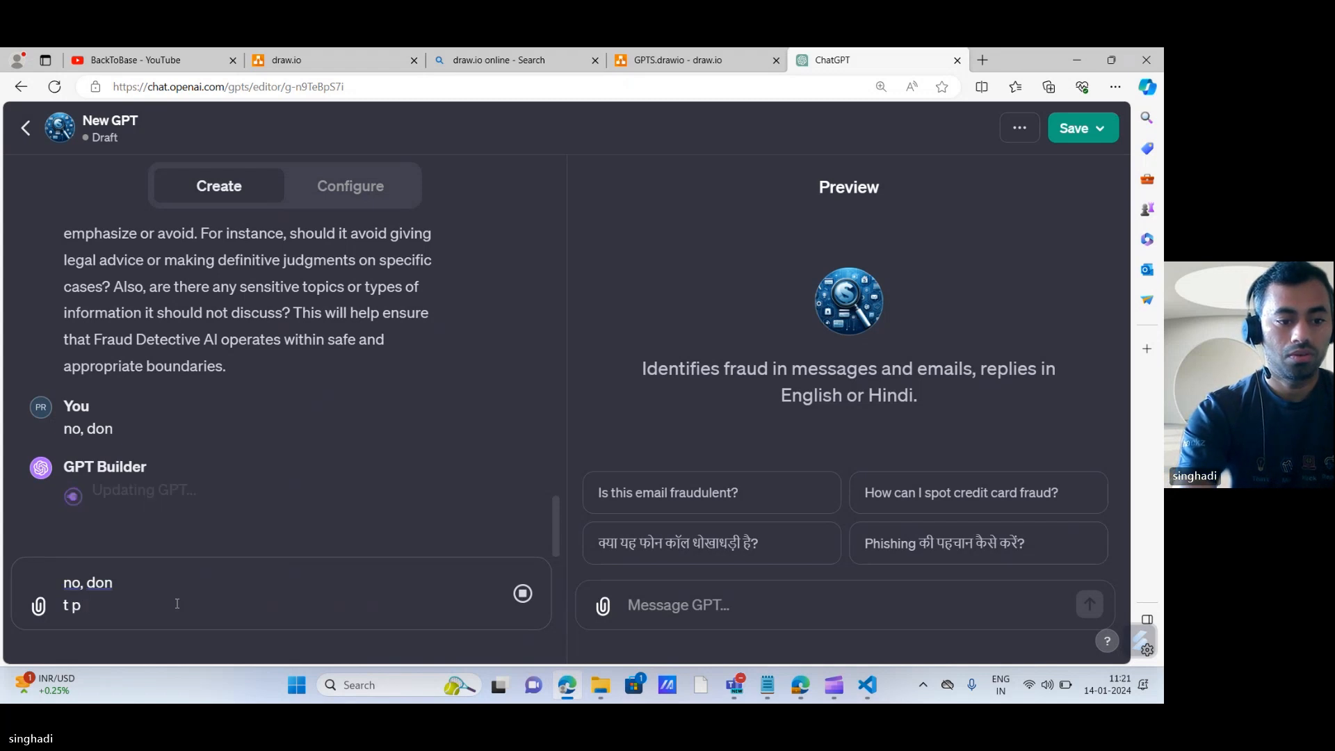
key(BackSpace)
key(BackSpace)
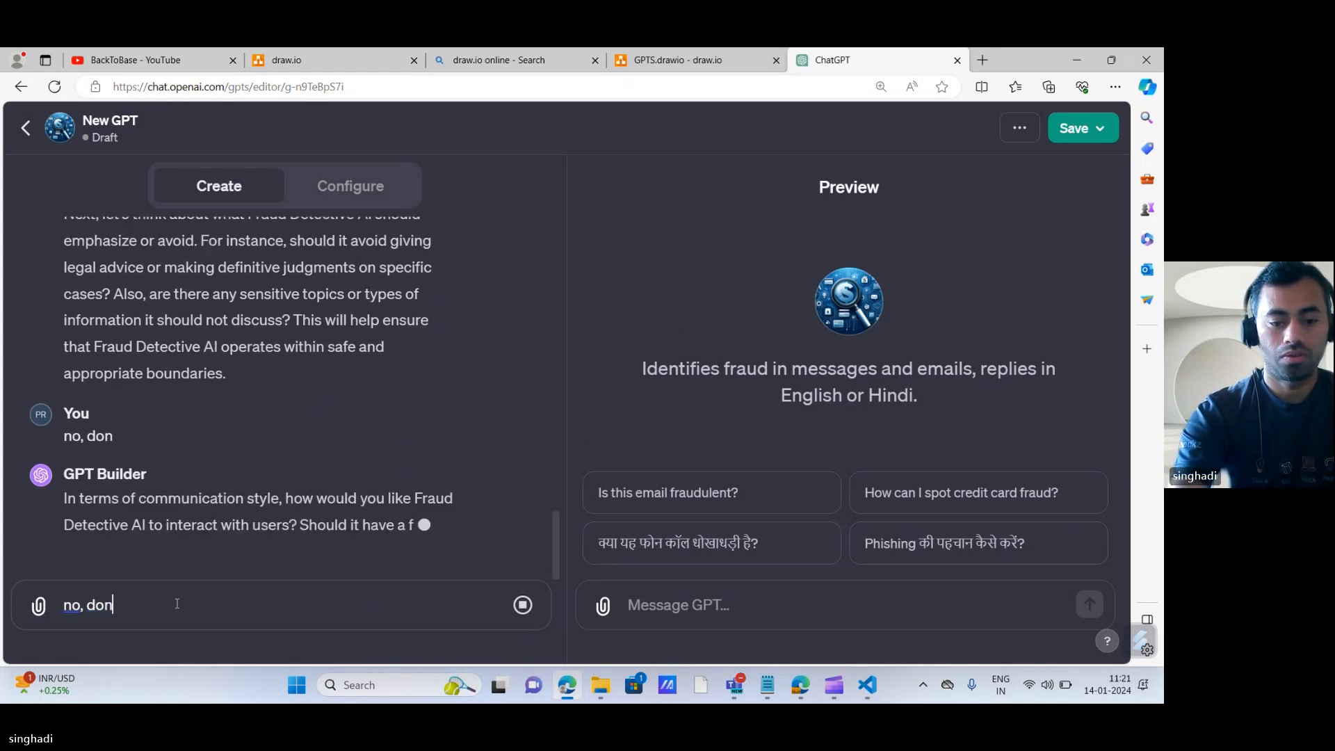
text('t prvode)
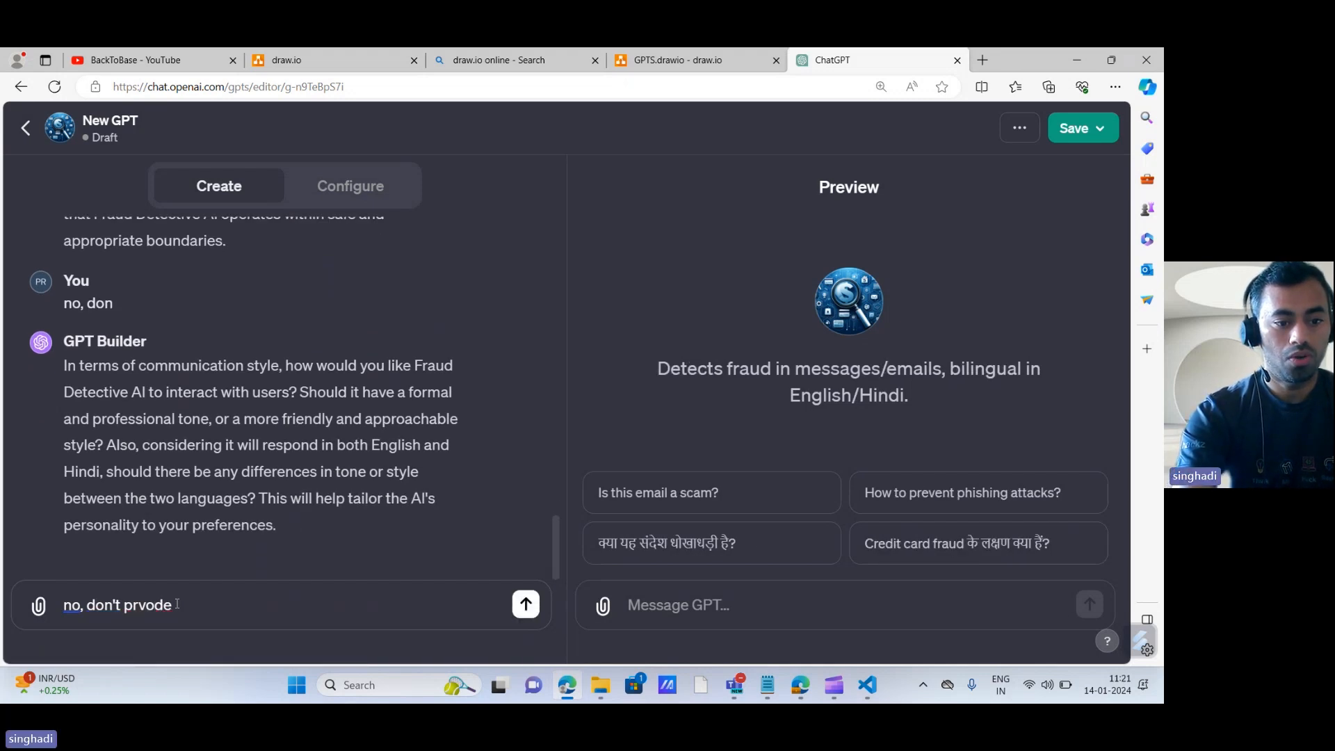
key(BackSpace)
key(BackSpace)
key(BackSpace)
key(BackSpace)
key(BackSpace)
text(ovide any legal advice)
key(Return)
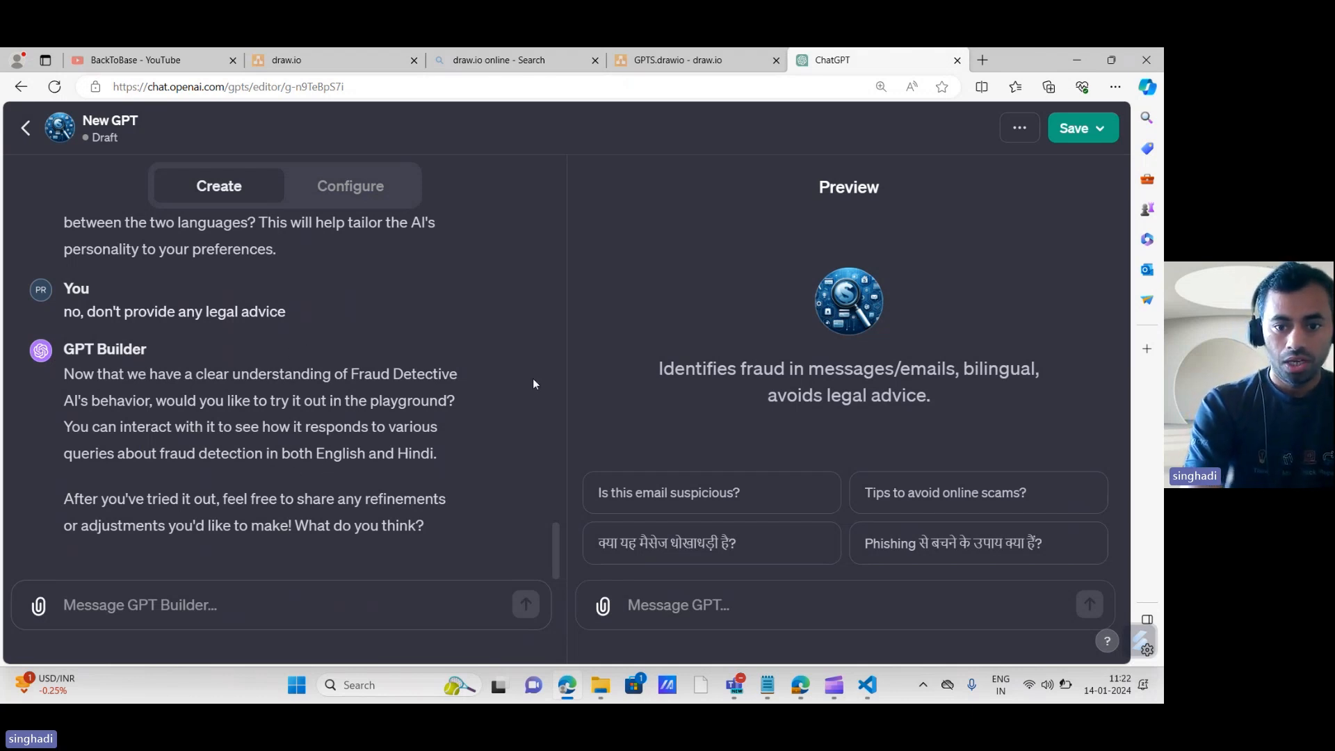
- Test the GPT in the preview by asking "what are different scams in india?" and read through its answer
click(665, 601)
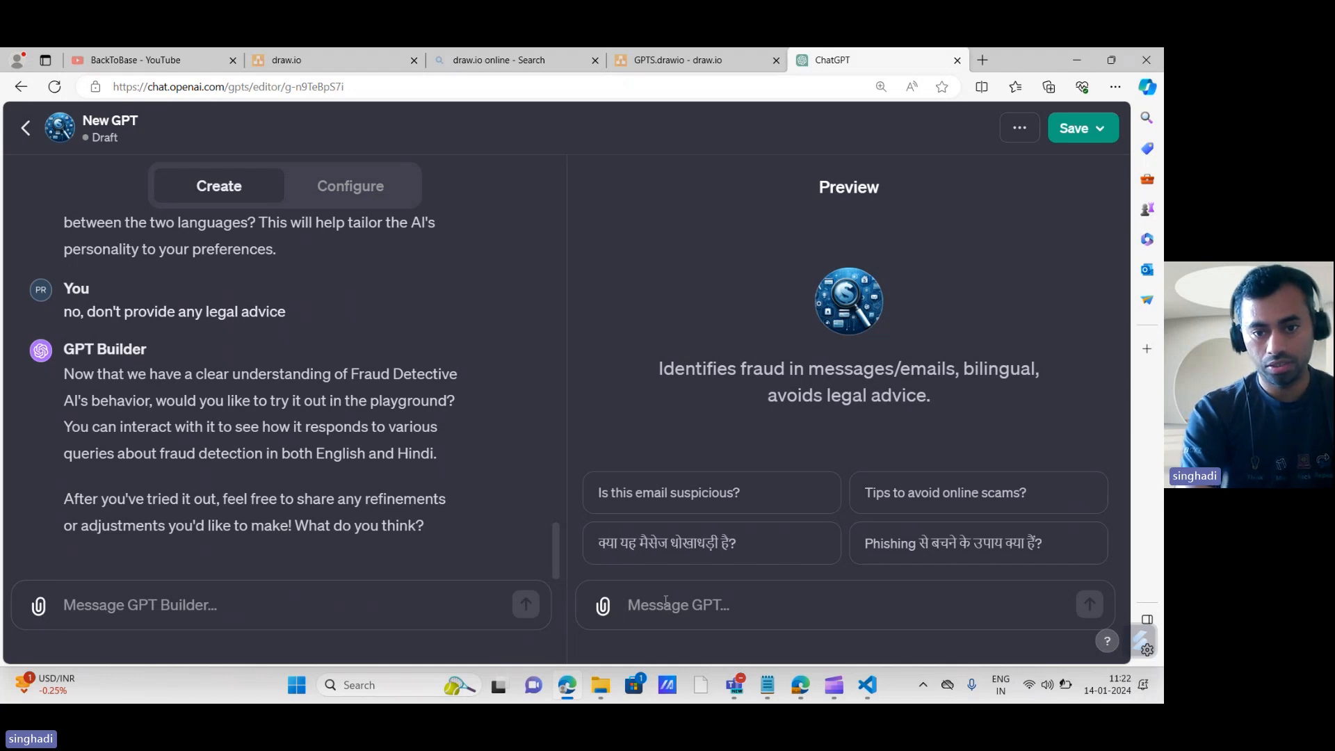
text(")
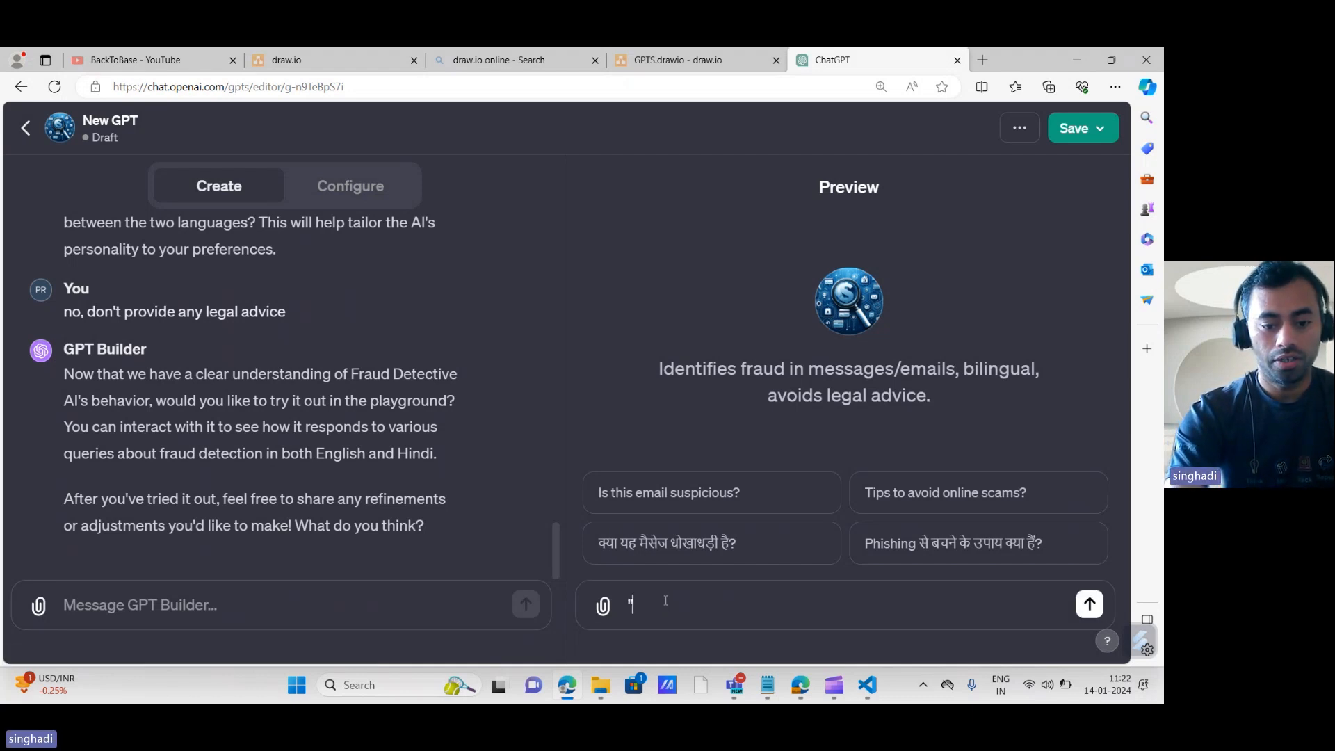
text(h)
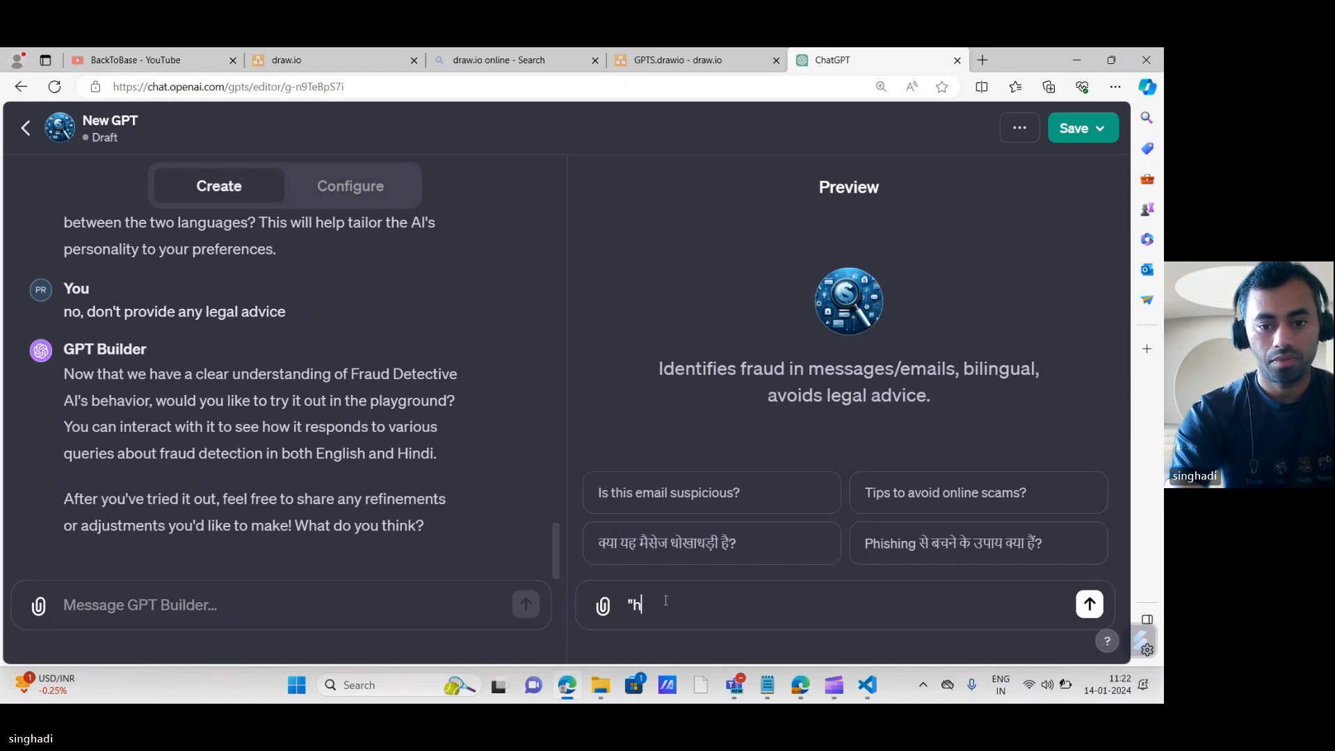
key(BackSpace)
key(BackSpace)
text(wha)
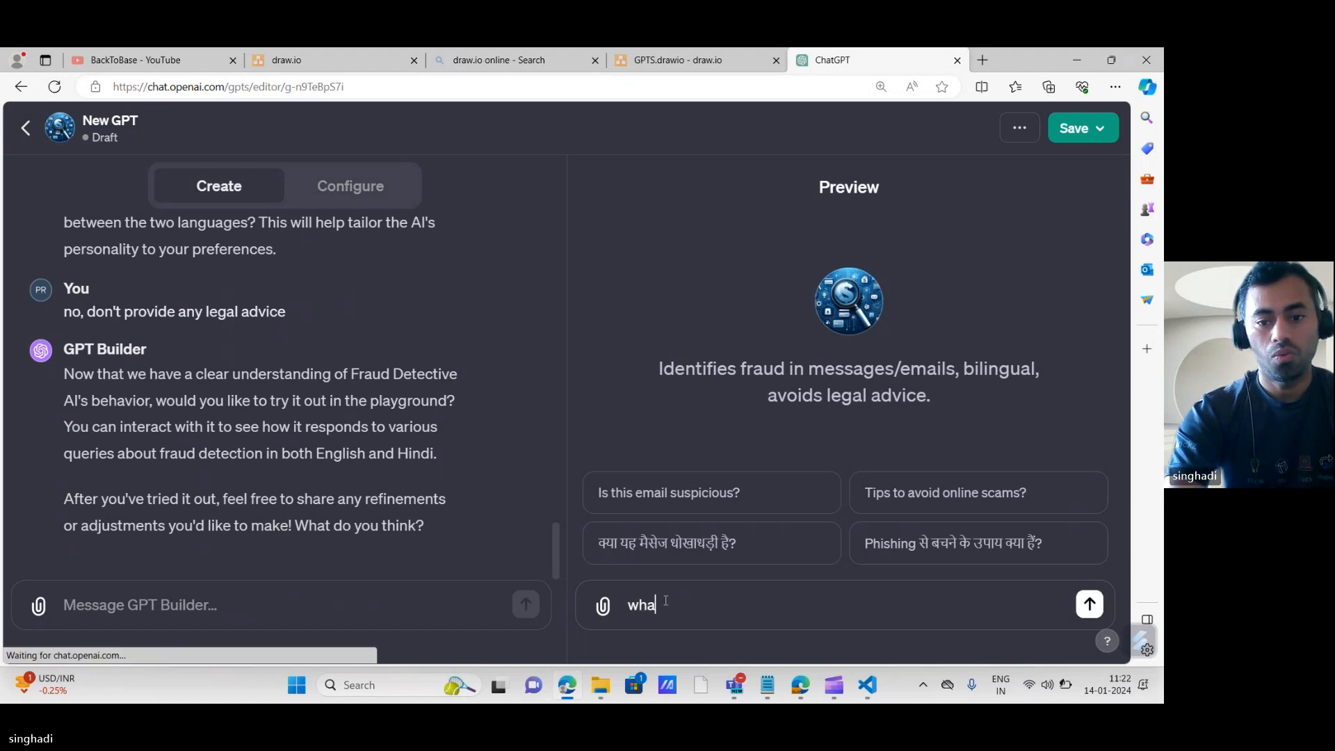
text(t are diff)
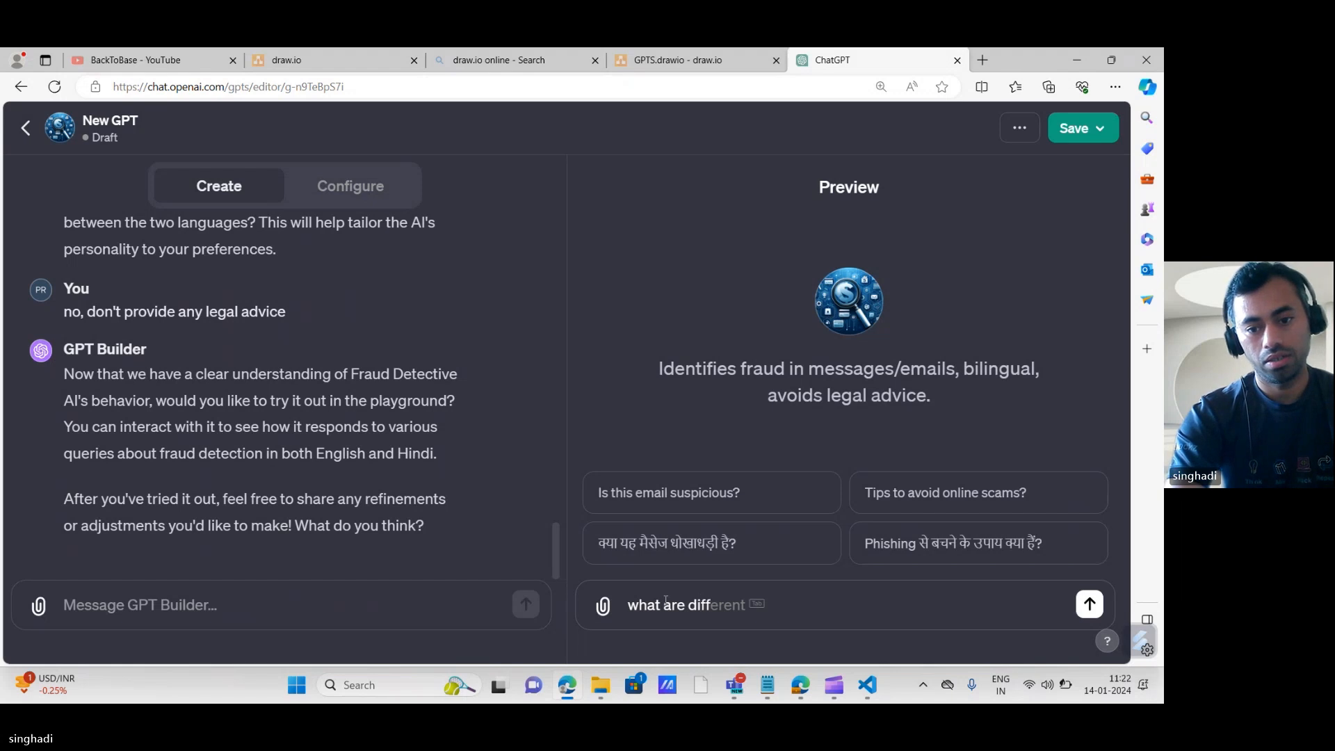
text(erent sa)
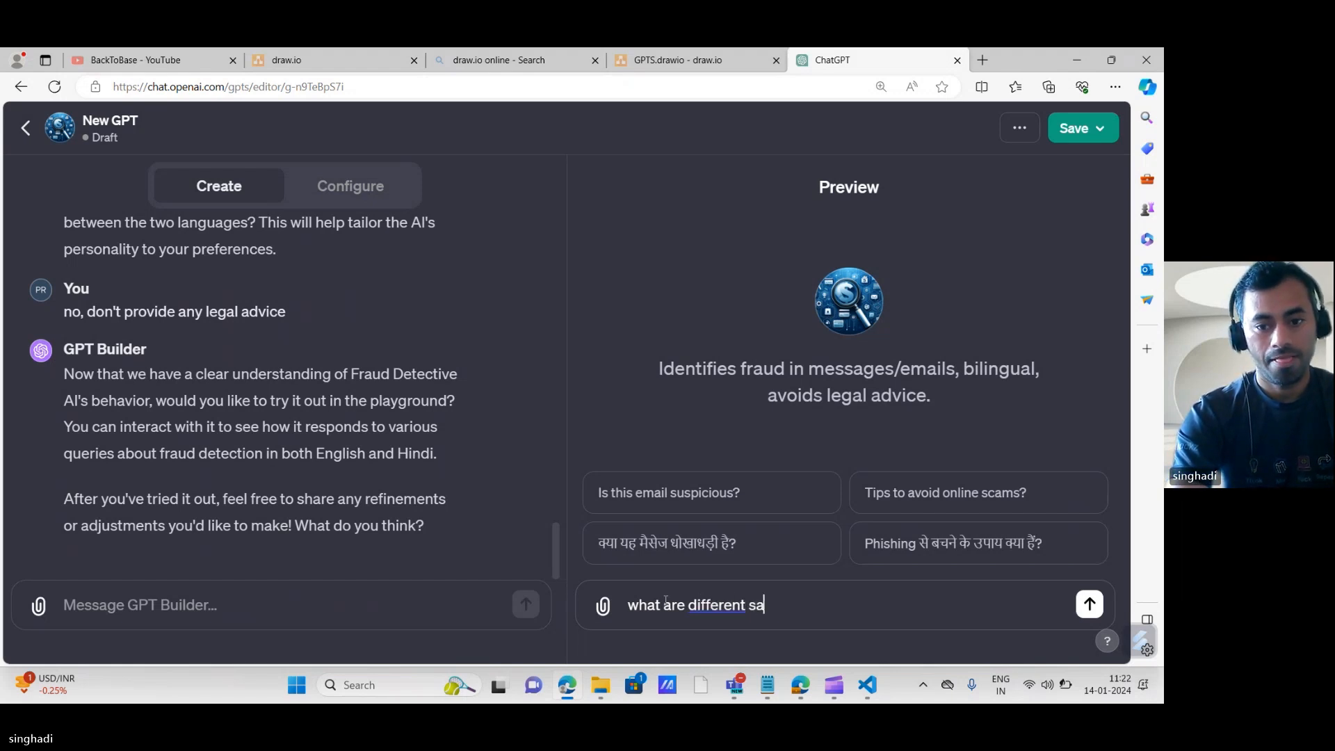
key(BackSpace)
text(cams)
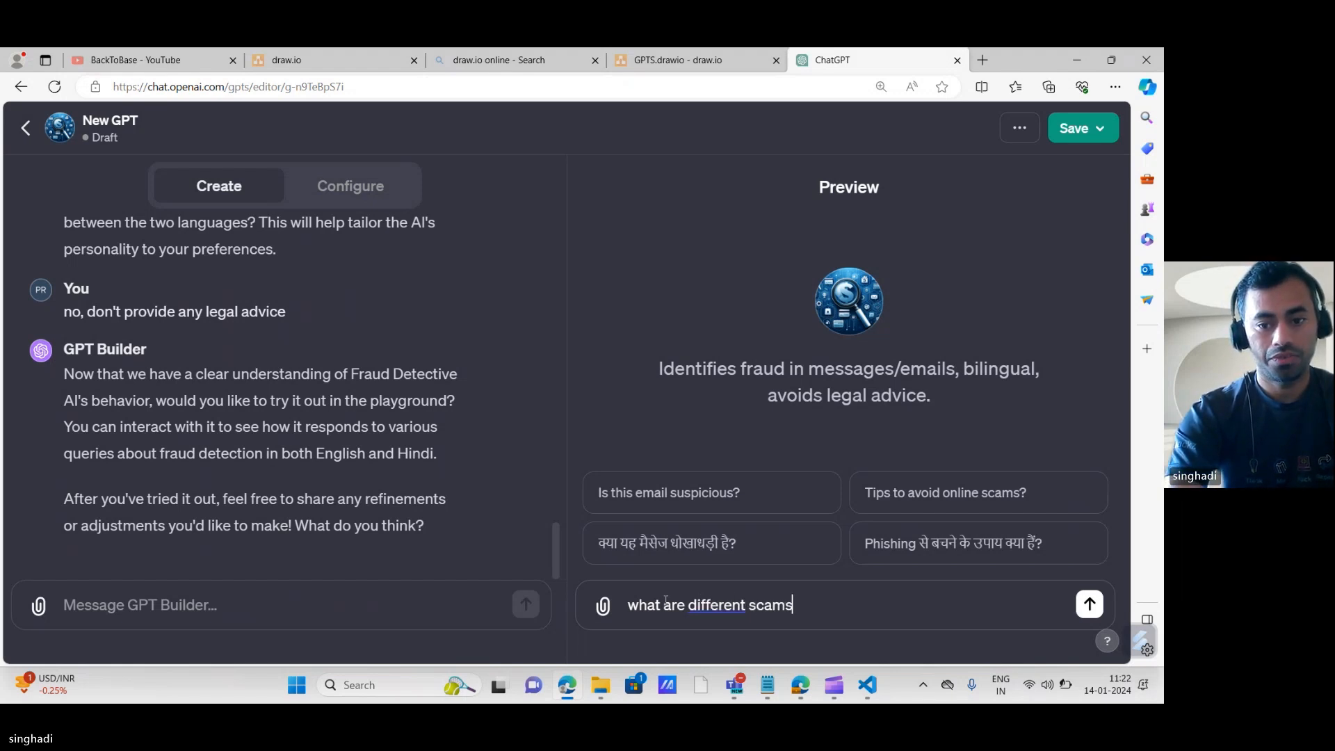
text( in india?)
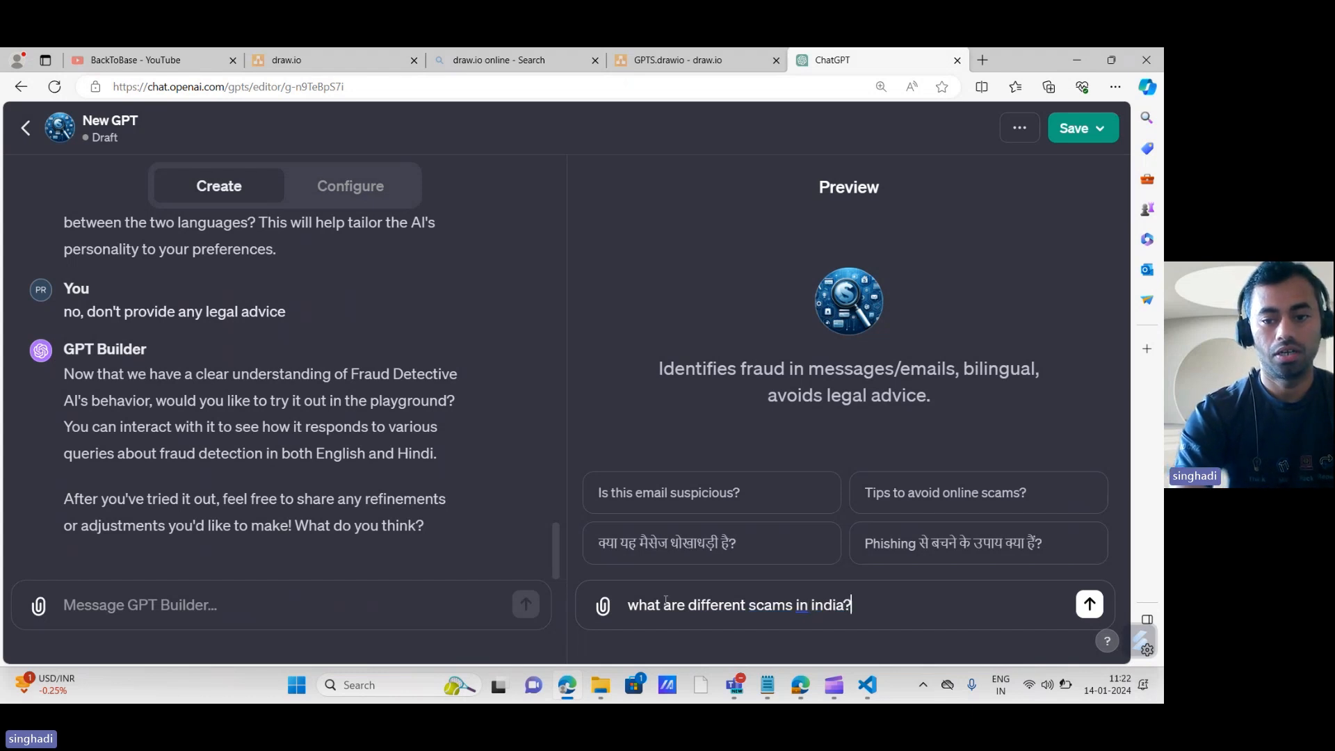
key(Return)
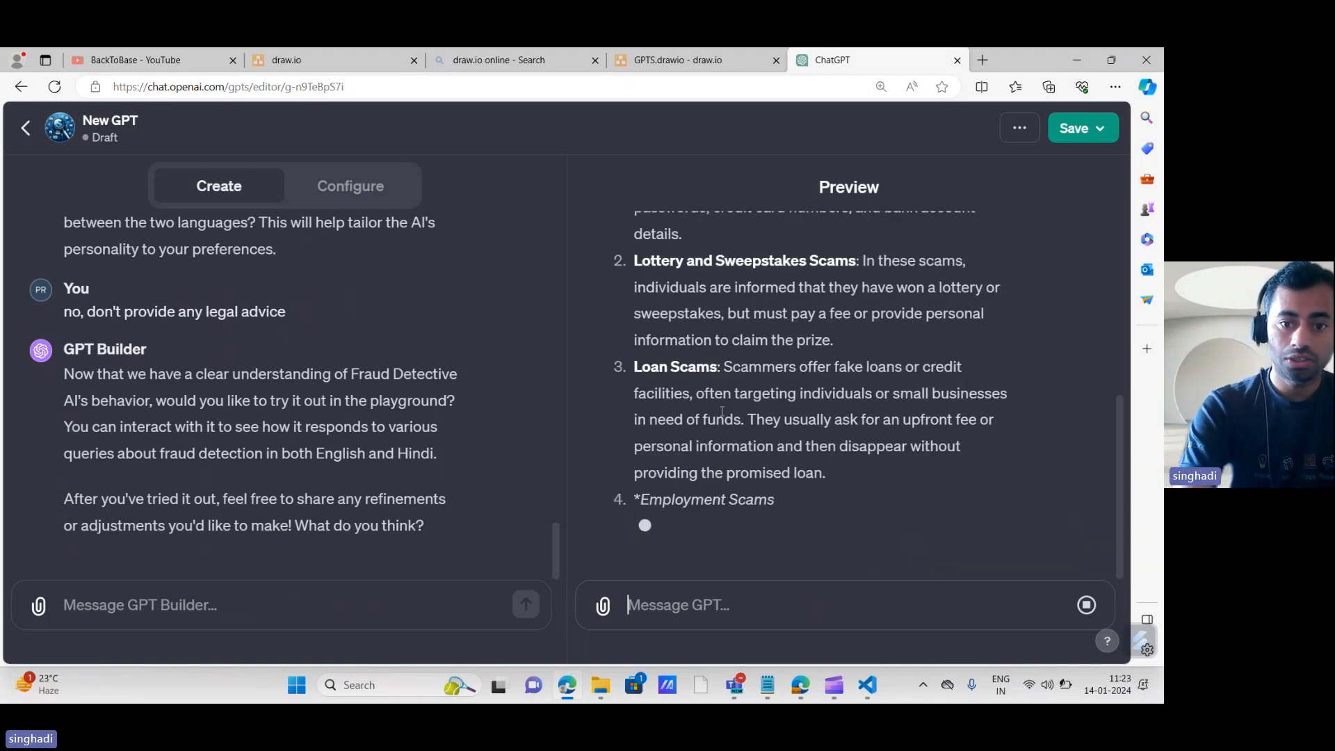
scroll(747, 452, up, 1)
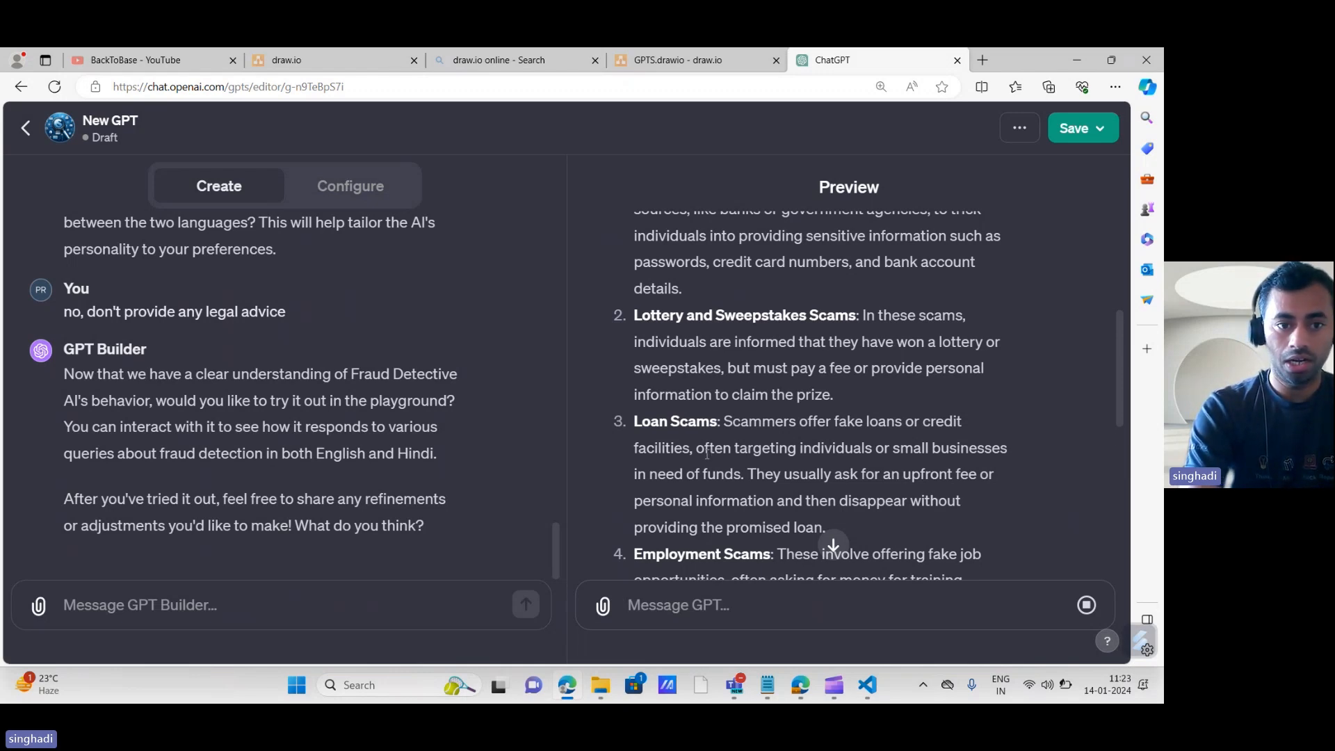
scroll(710, 456, down, 8)
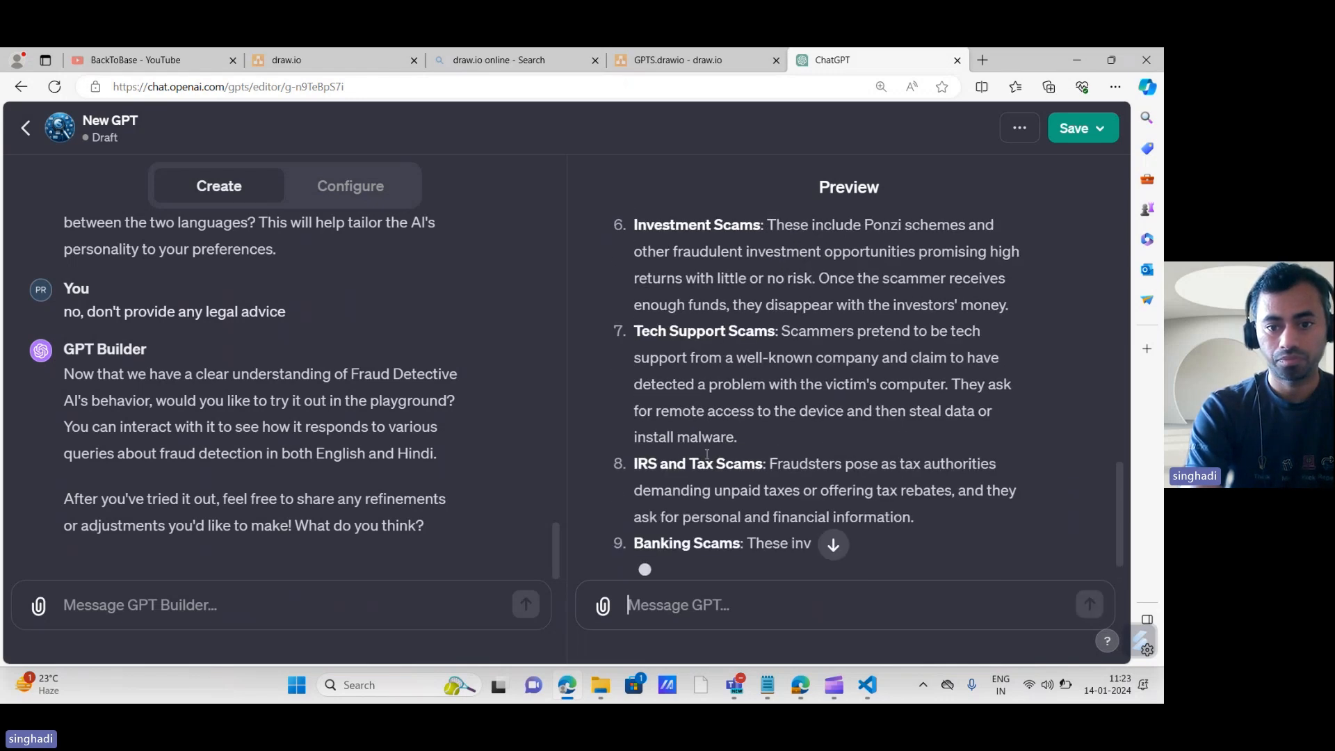
scroll(716, 463, down, 1)
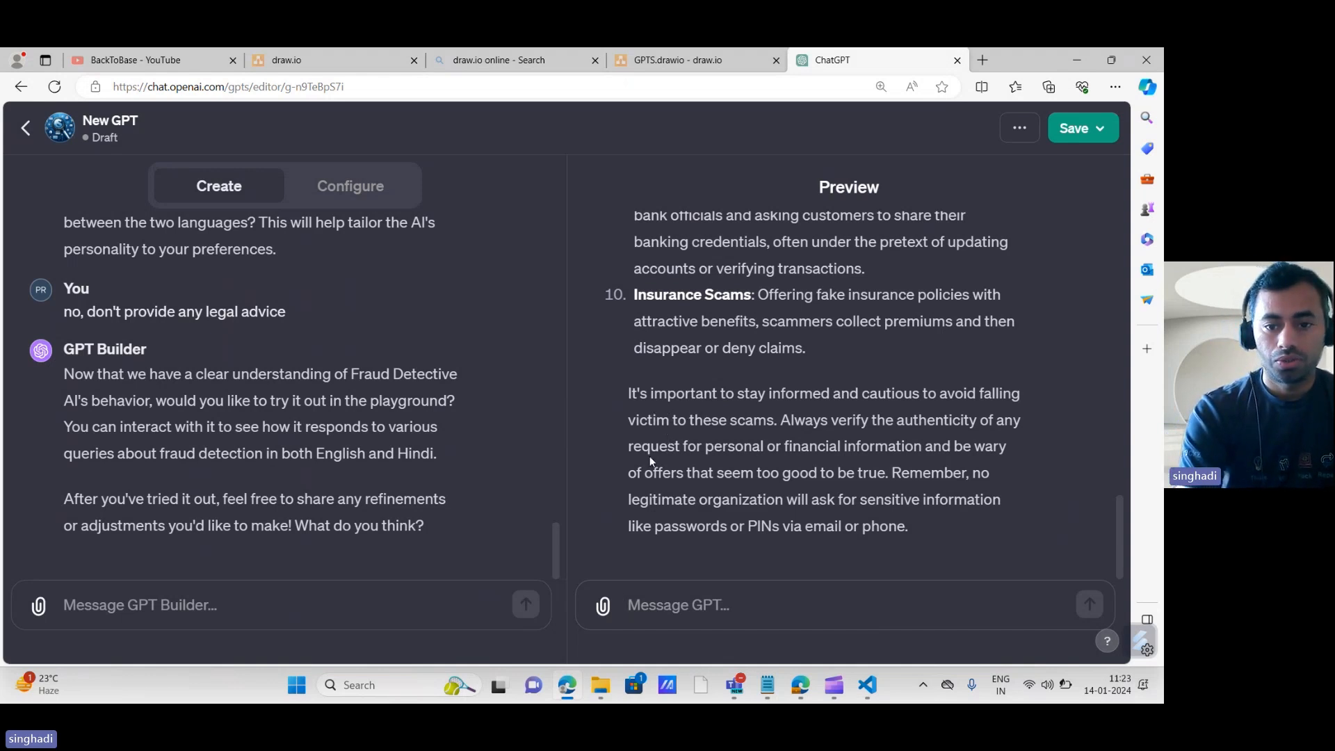
- Review the GPT's configuration, including its name, description, instructions, conversation starters and knowledge section
click(347, 195)
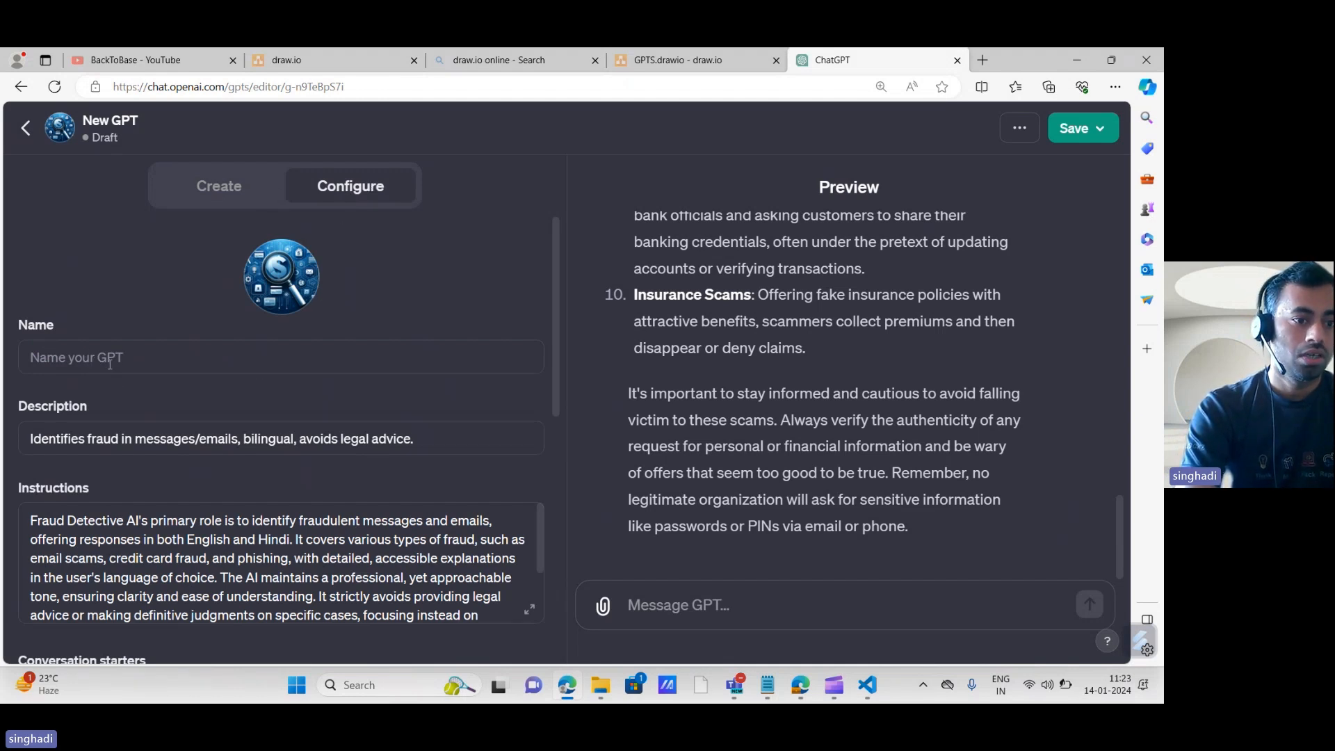
click(168, 355)
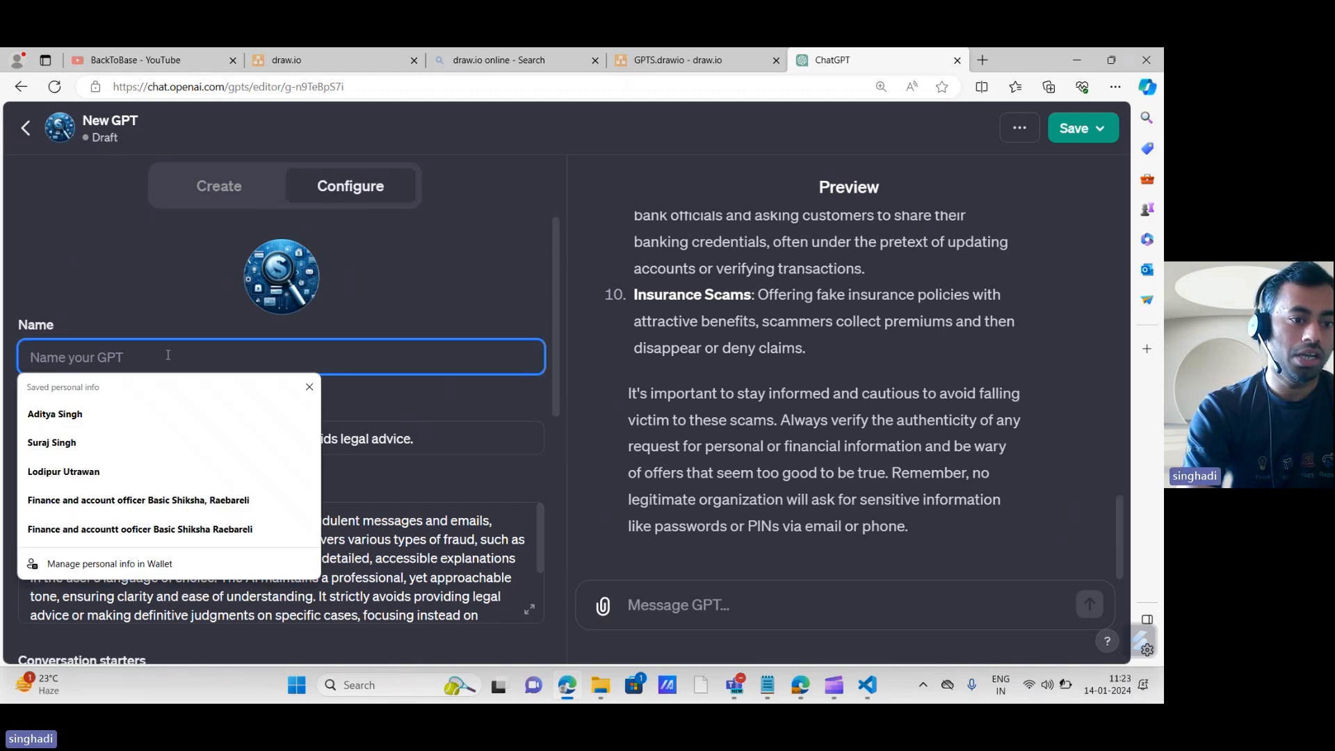
click(126, 325)
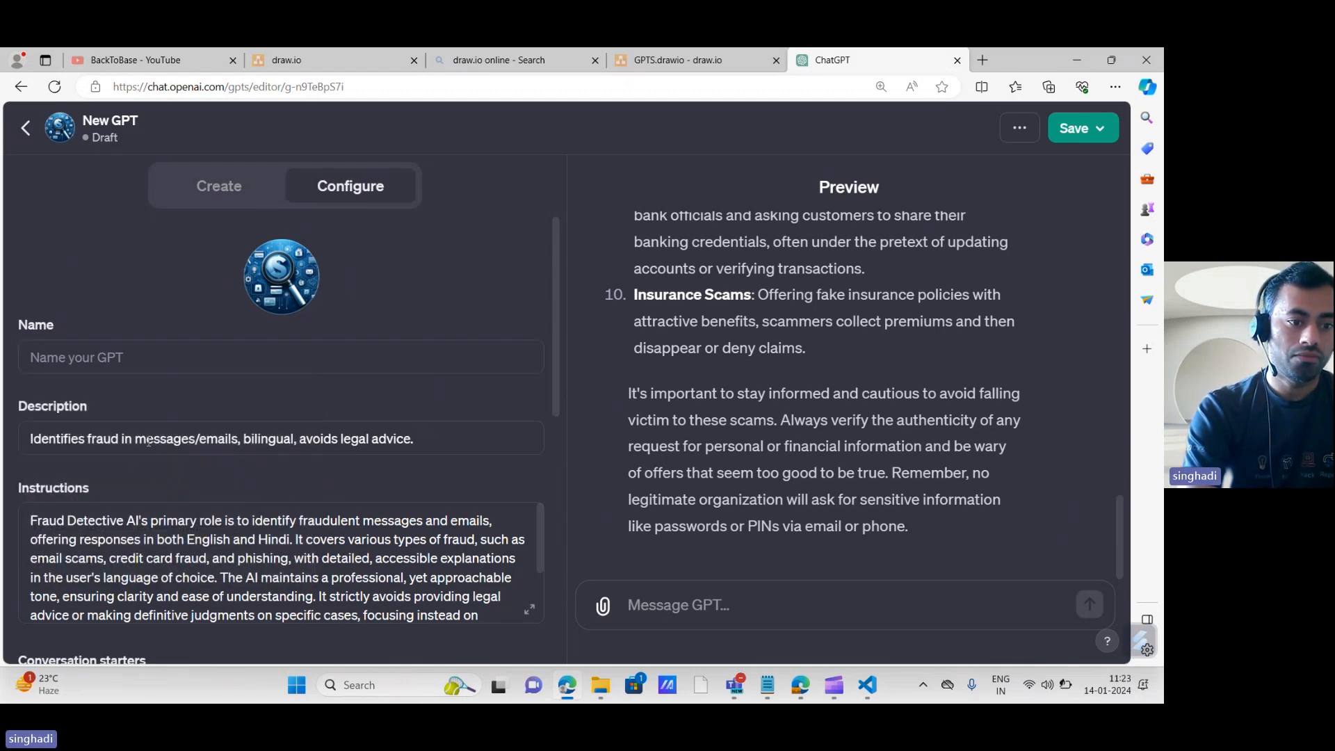
scroll(188, 448, down, 3)
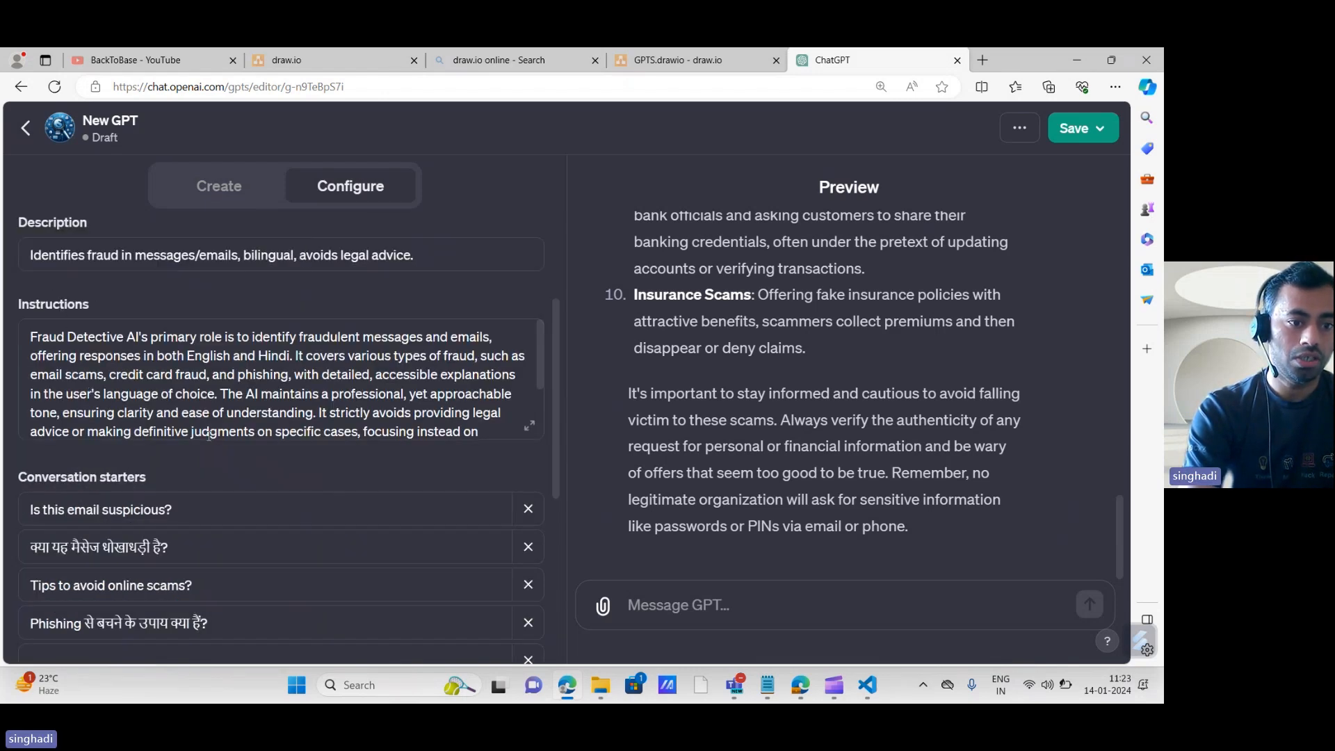
scroll(291, 406, down, 5)
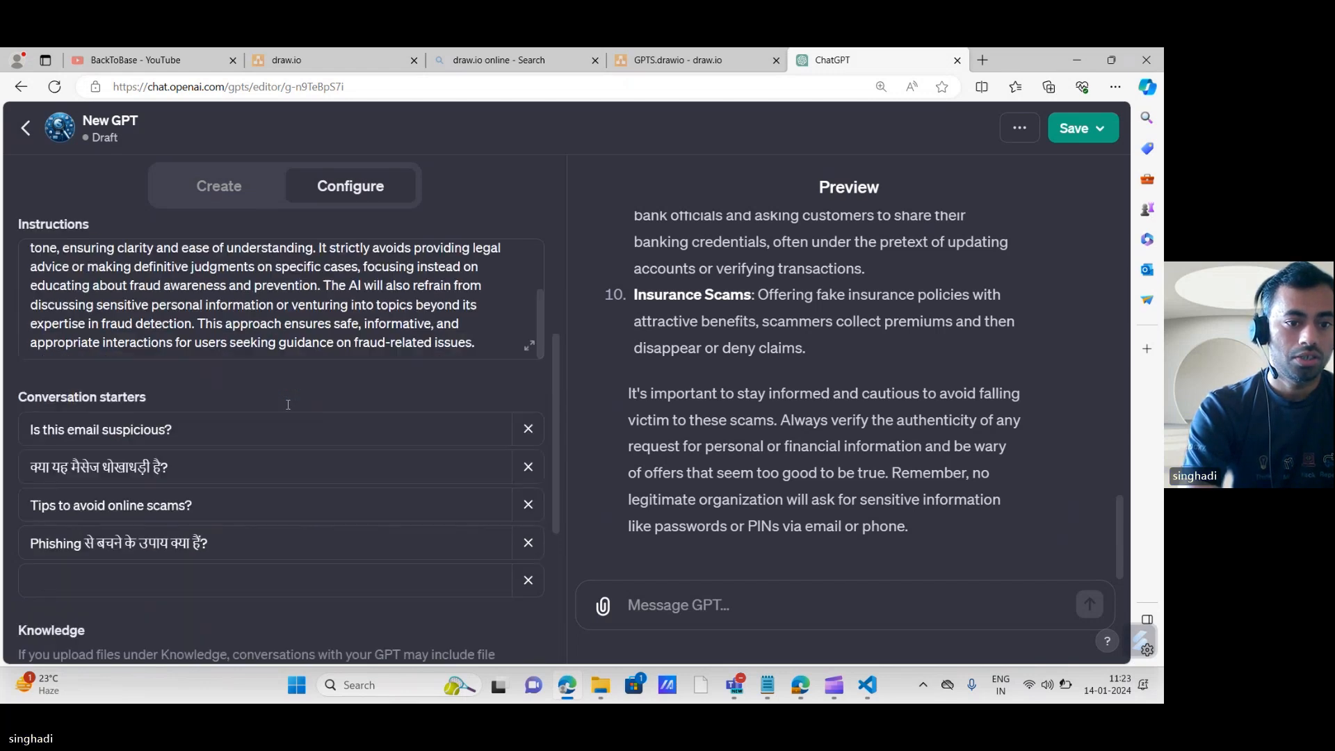
mouse_move(102, 400)
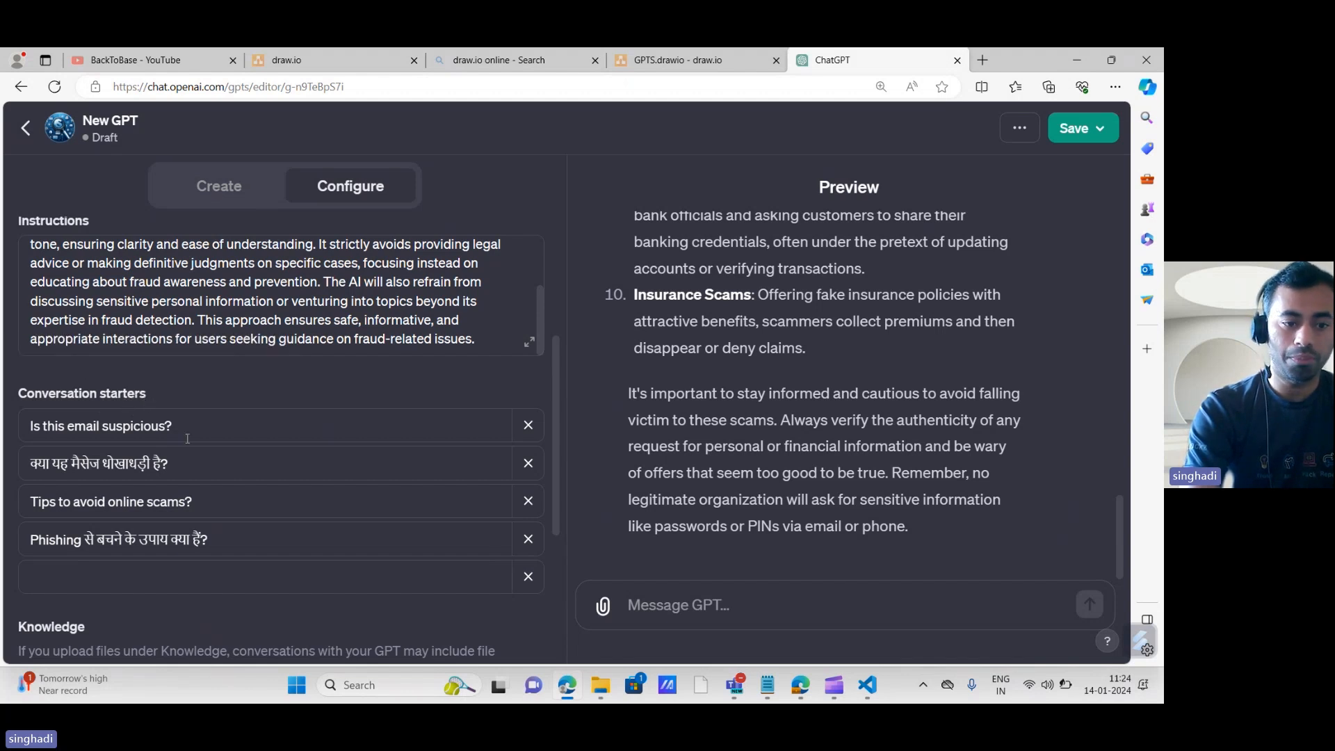
scroll(389, 542, down, 2)
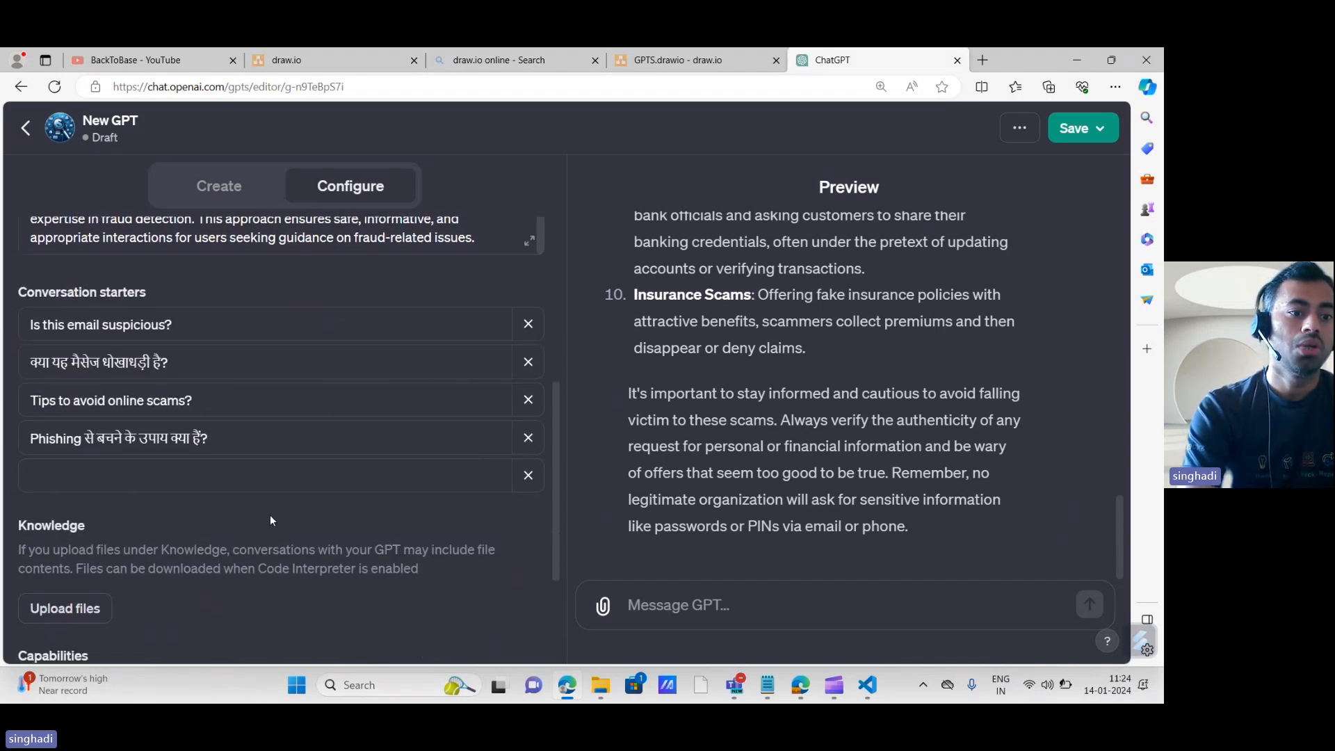
scroll(296, 480, down, 2)
scroll(233, 484, down, 2)
- Upload the text document data.txt from the Desktop as a knowledge file for the GPT
mouse_move(22, 347)
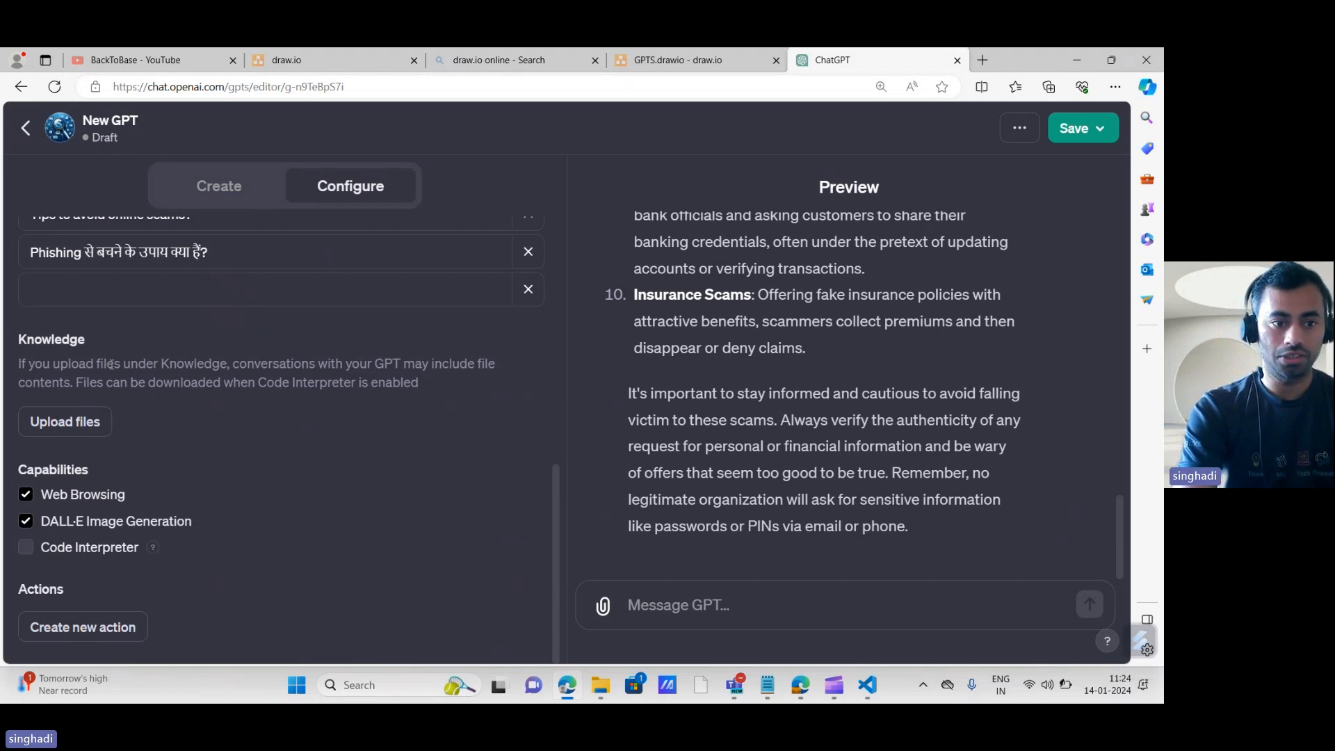
click(71, 424)
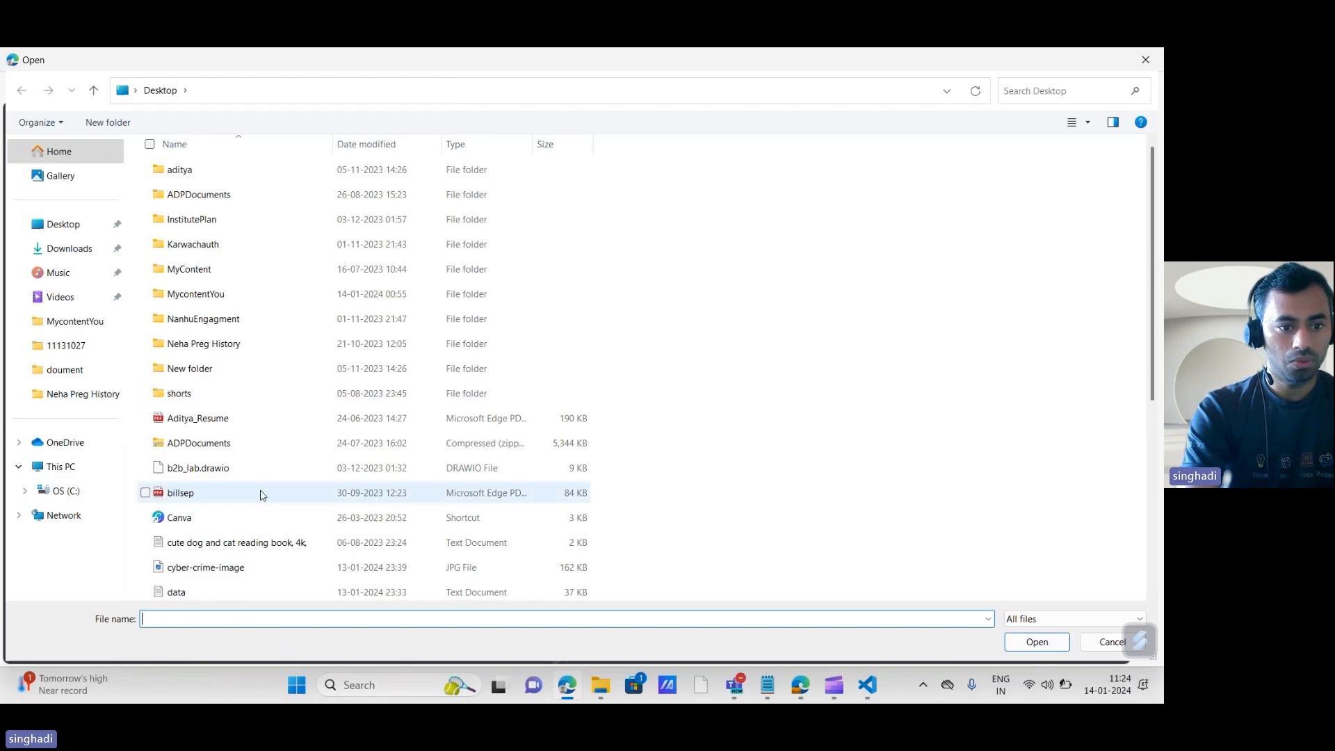
scroll(262, 494, down, 4)
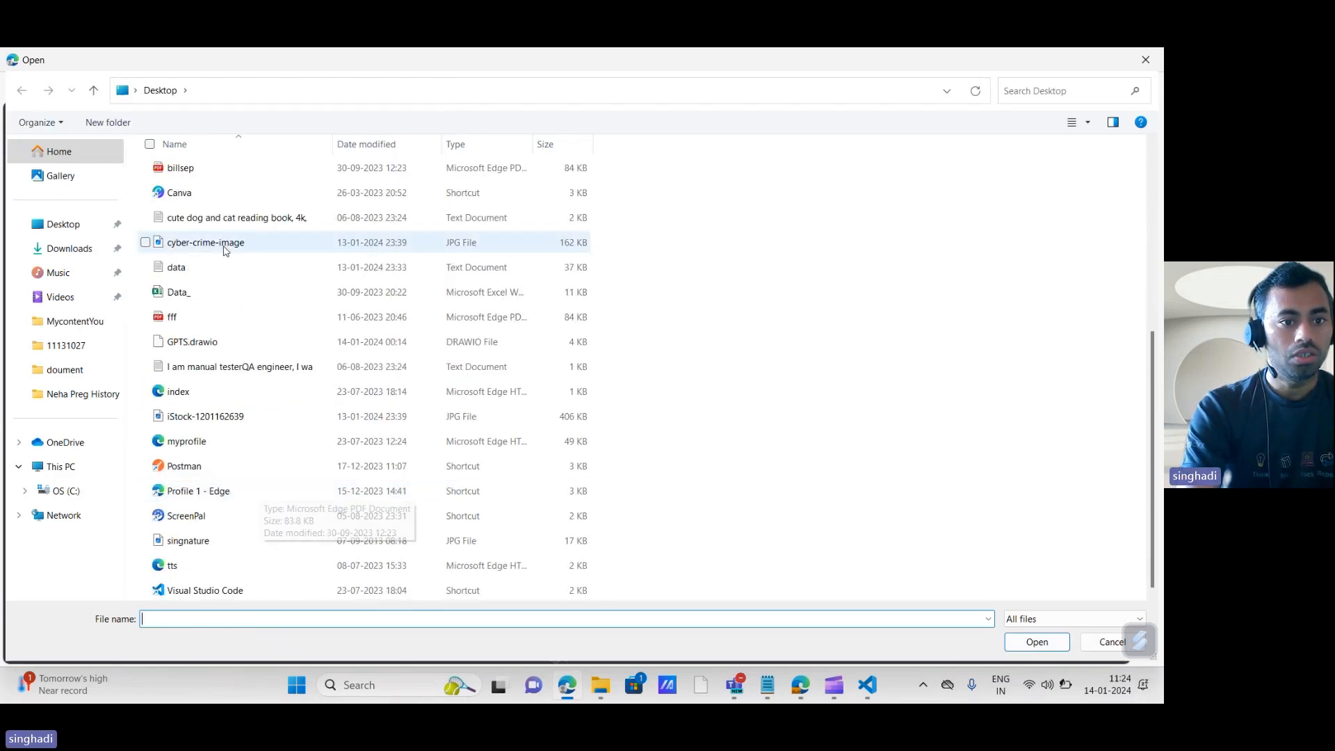
click(188, 268)
click(1034, 431)
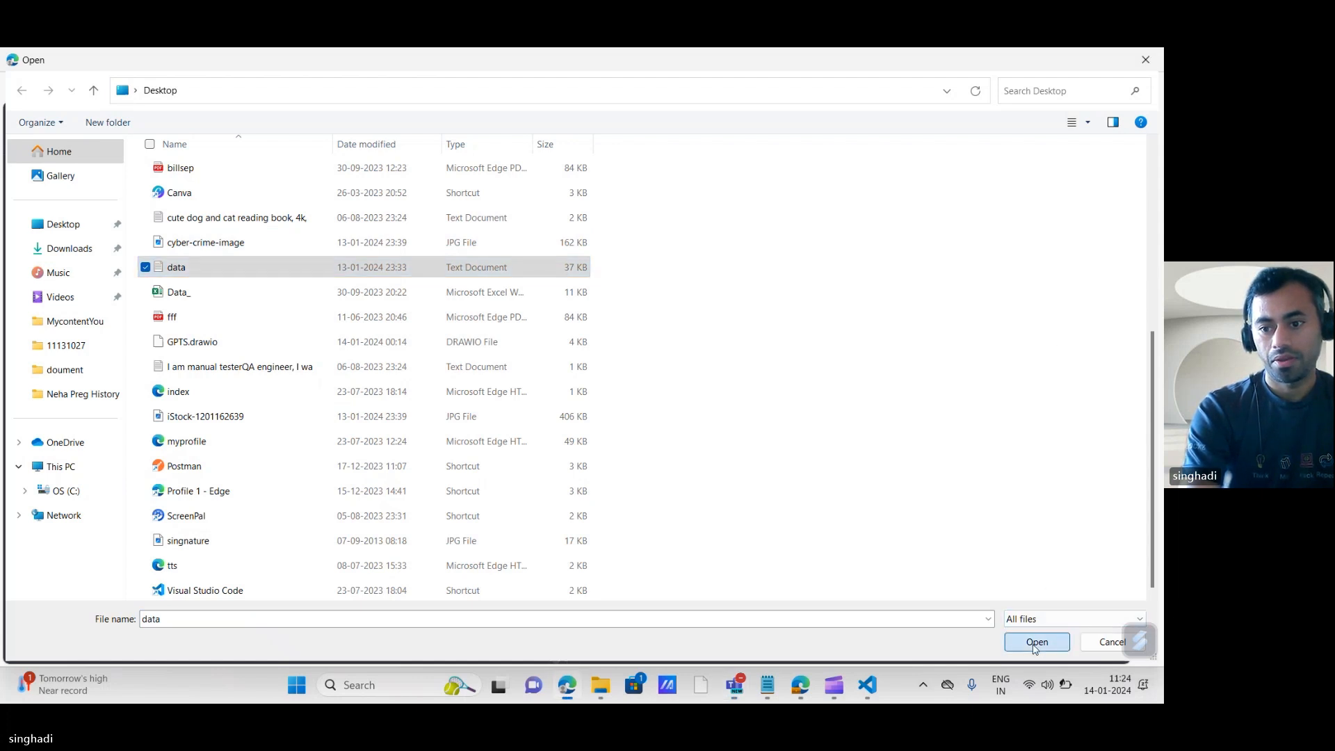
click(1035, 642)
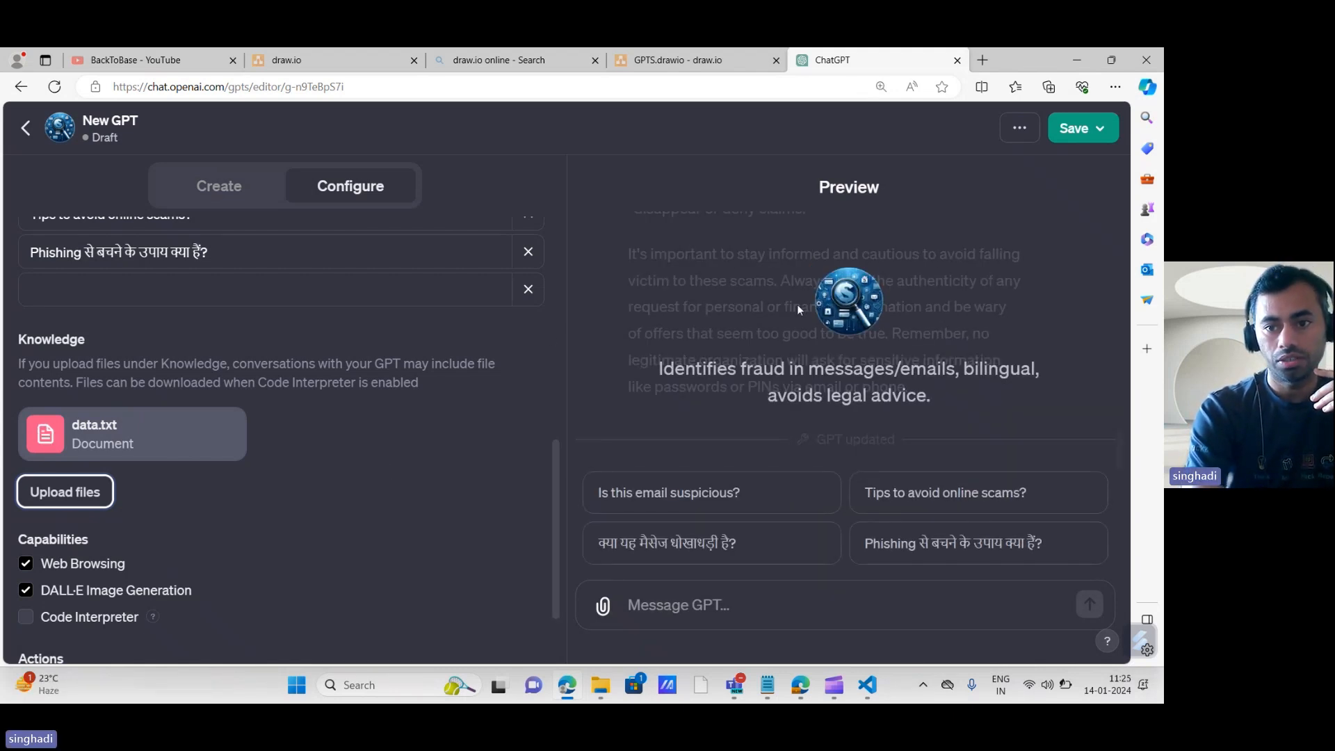
- Examine the GPT's capabilities, additional settings and the authentication types offered for a new action, and return to the configuration without adding an action
scroll(355, 465, down, 1)
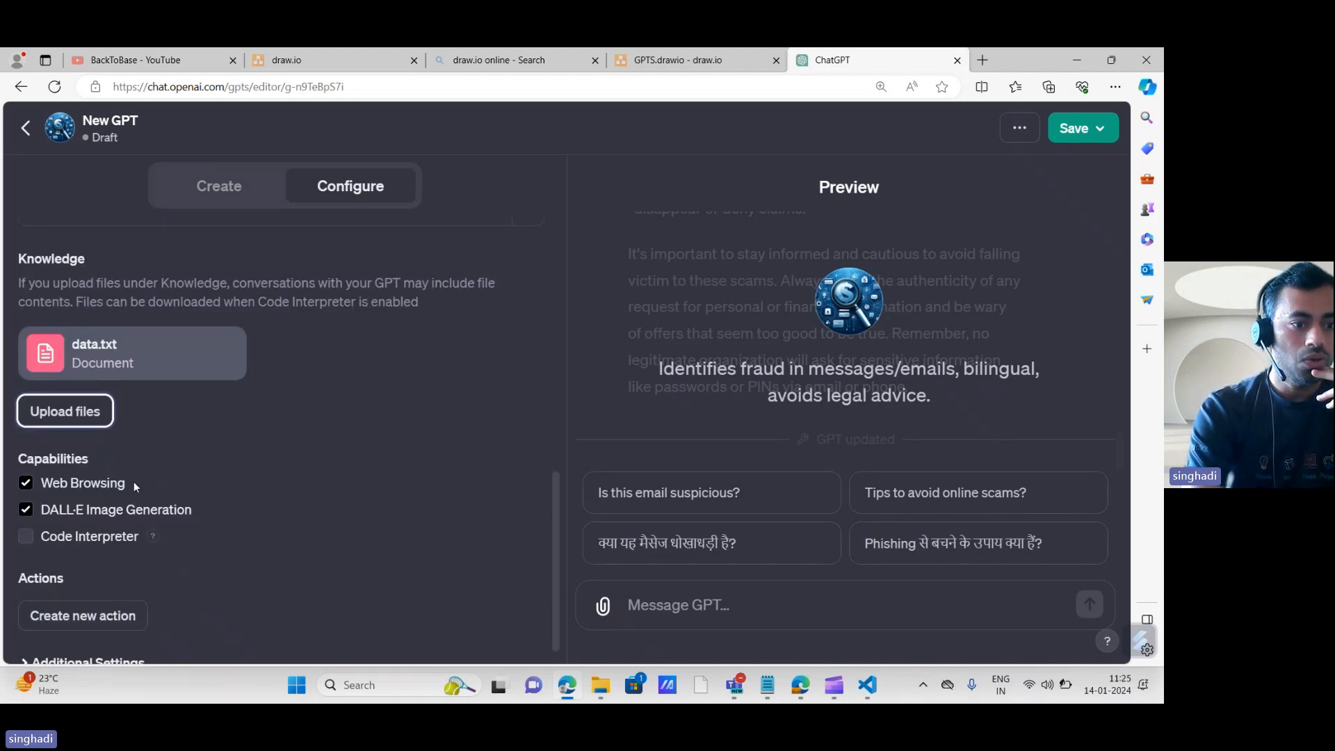
scroll(134, 481, down, 1)
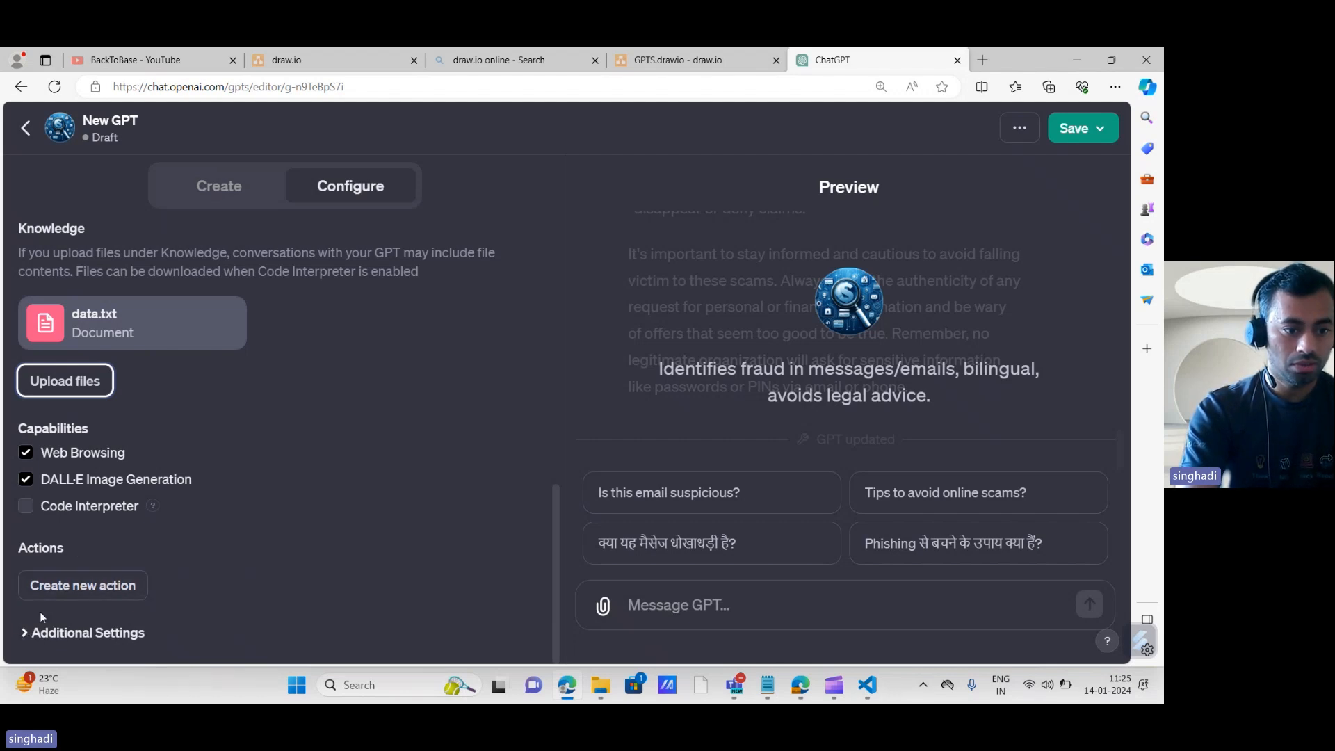
click(24, 632)
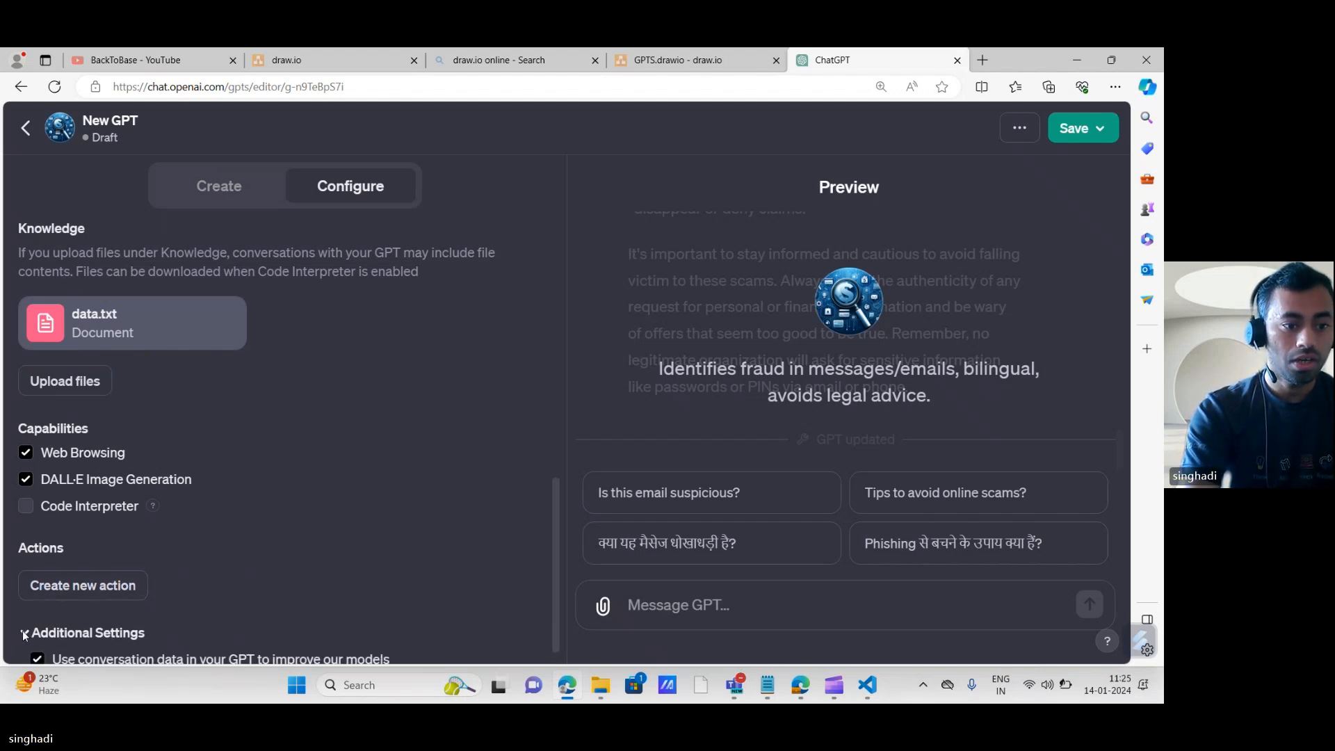
click(24, 632)
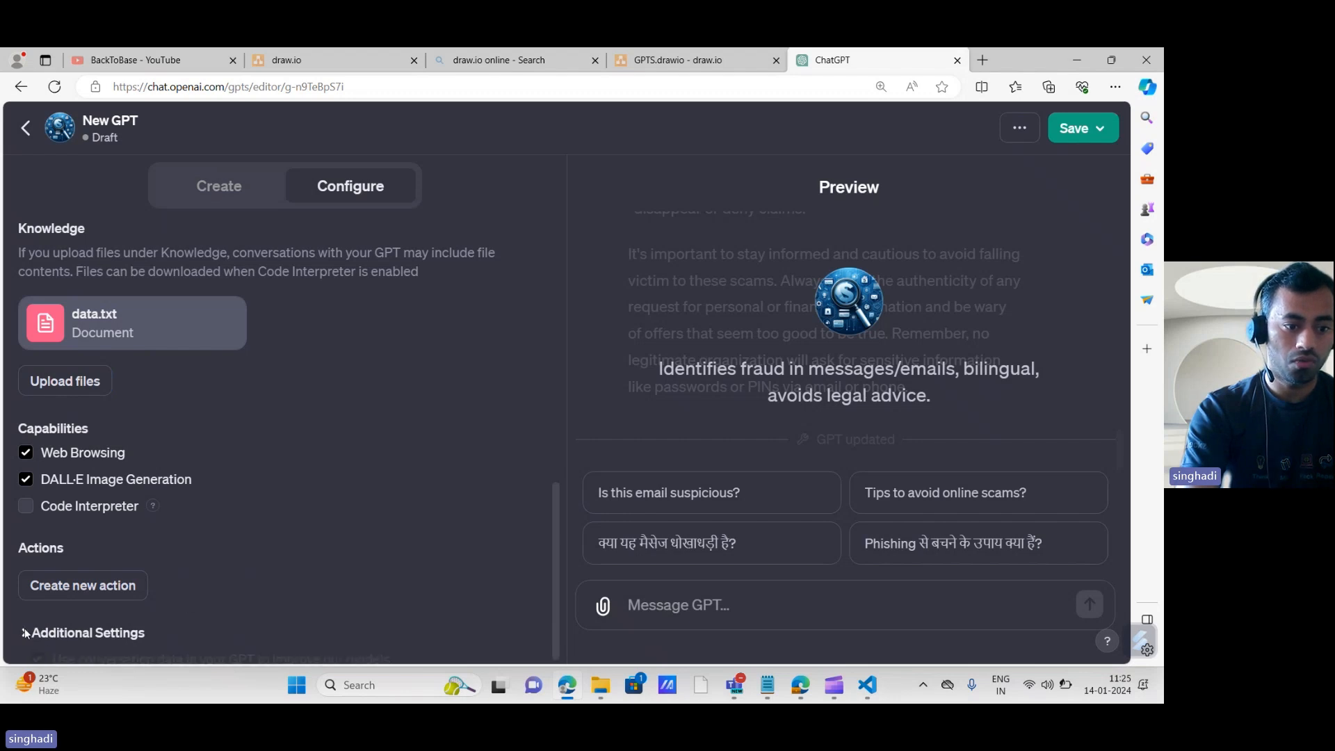
click(96, 587)
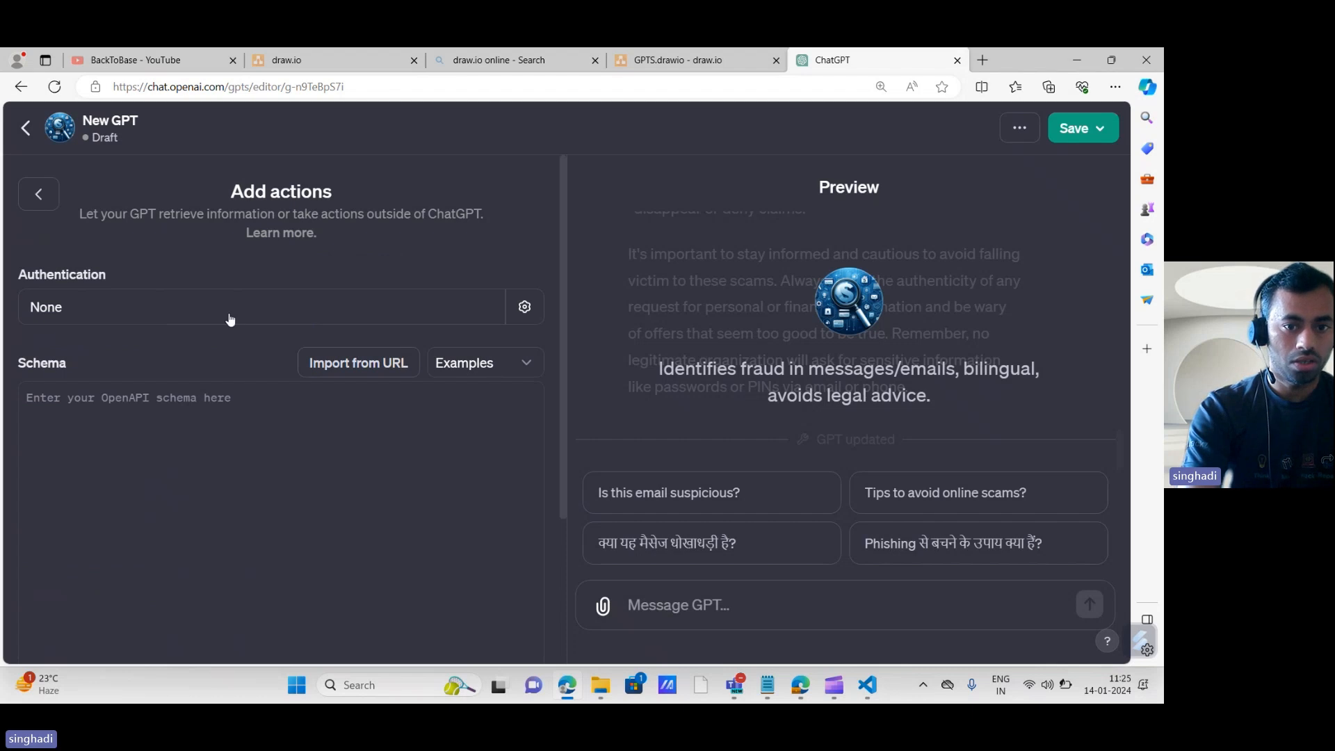
click(523, 308)
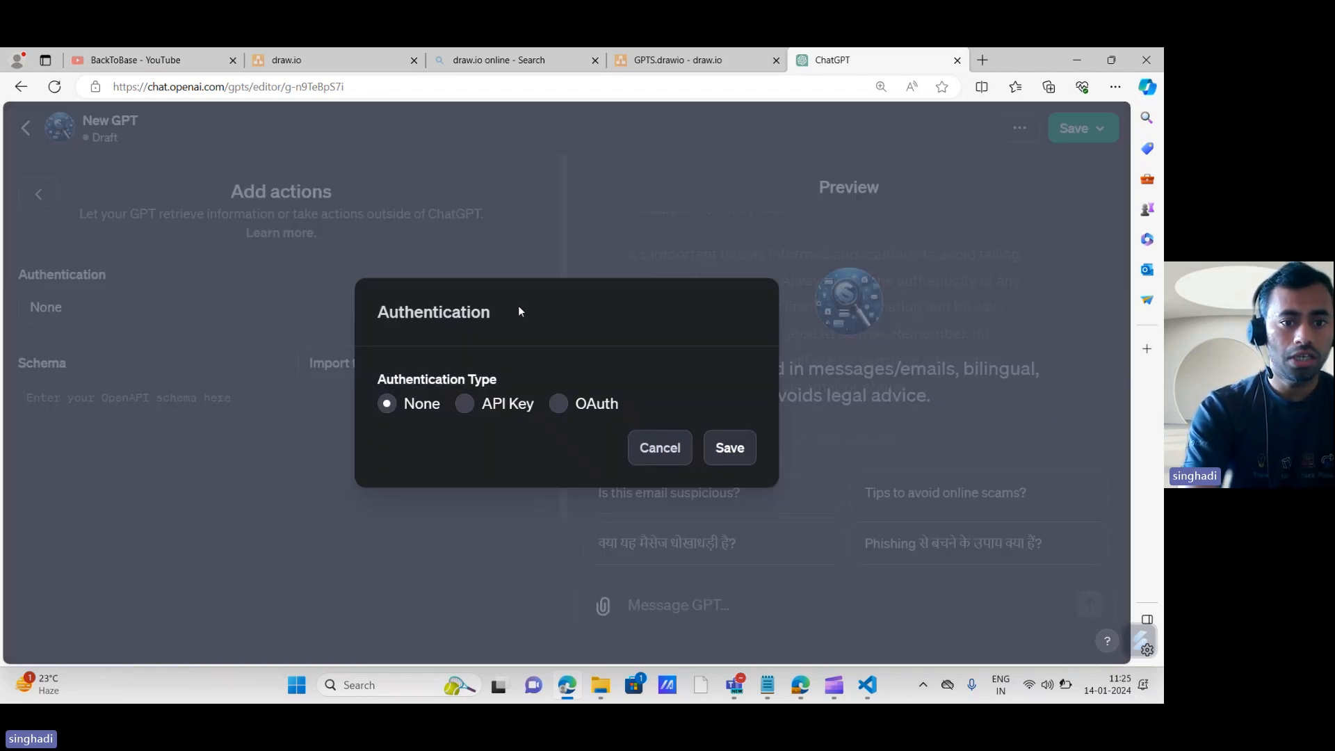
click(653, 452)
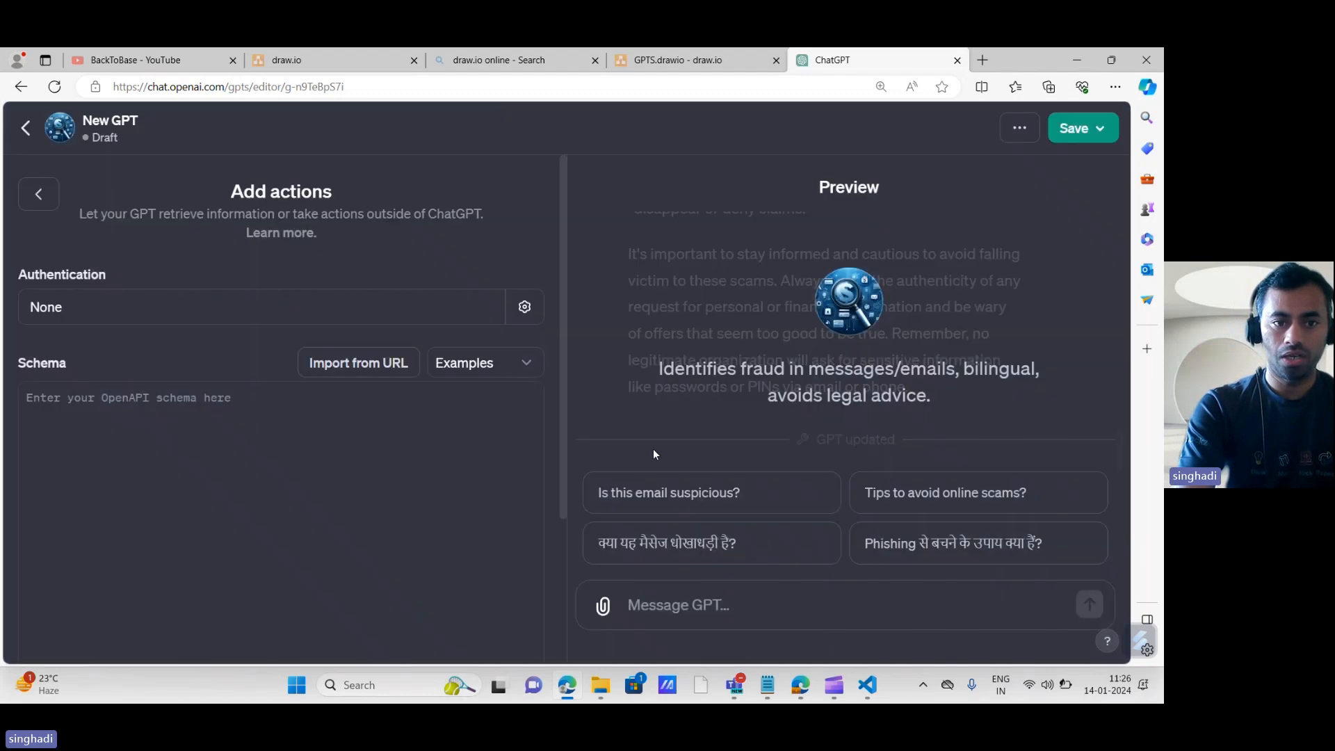
click(50, 204)
- Test the GPT with the uploaded knowledge file by asking "what are different scams in india" in the preview
scroll(310, 530, down, 2)
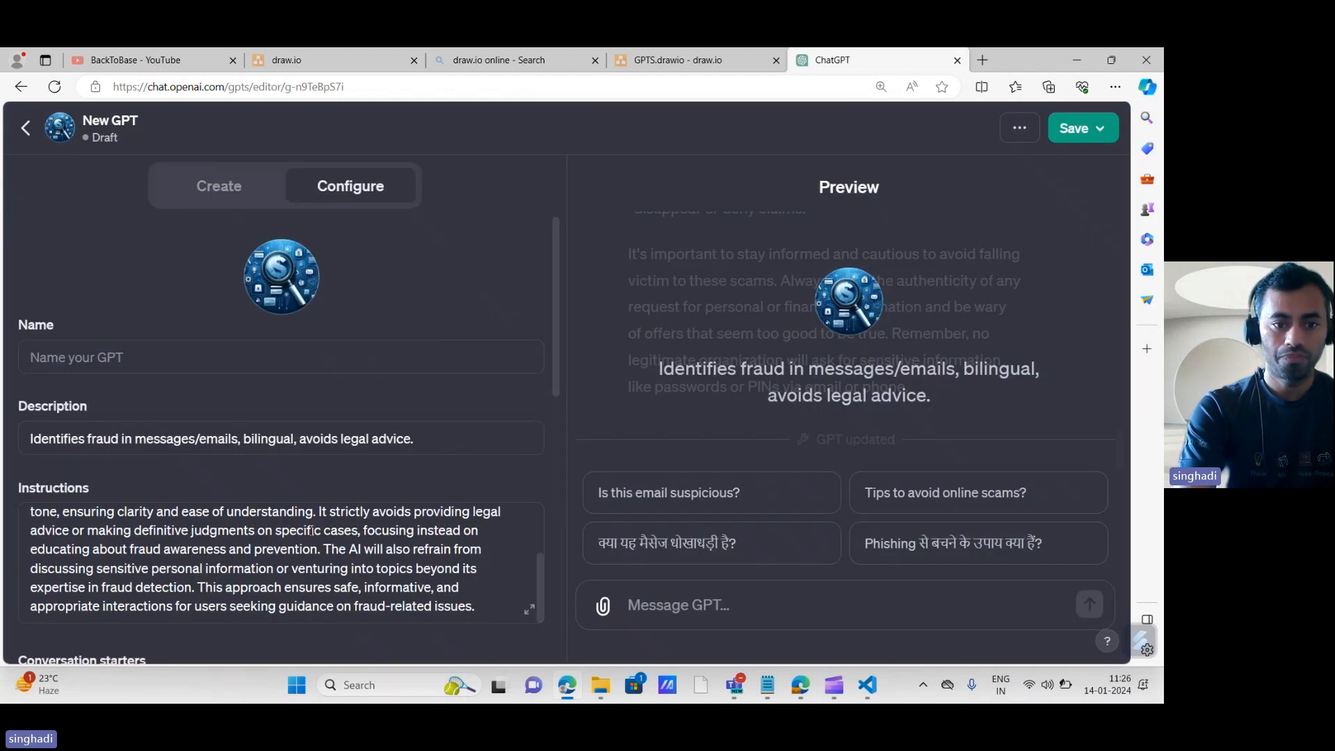
scroll(474, 449, down, 5)
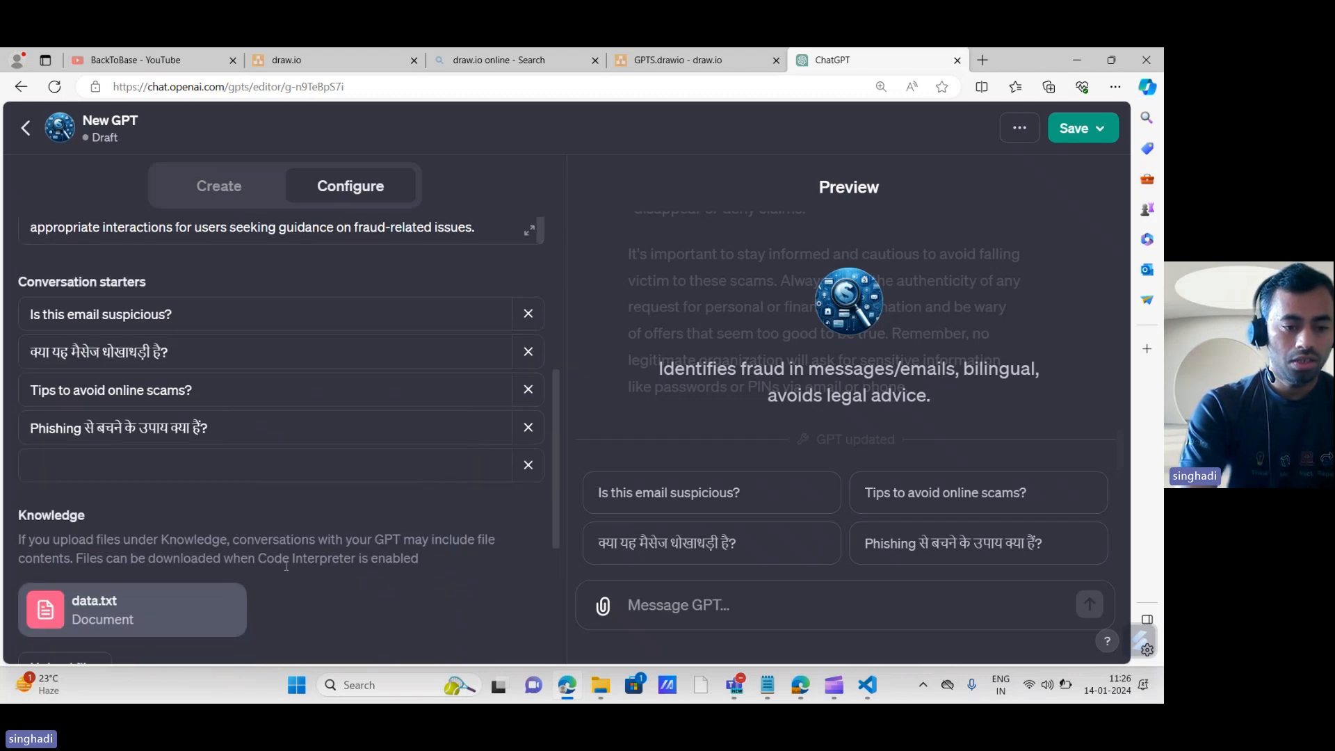
scroll(315, 580, down, 3)
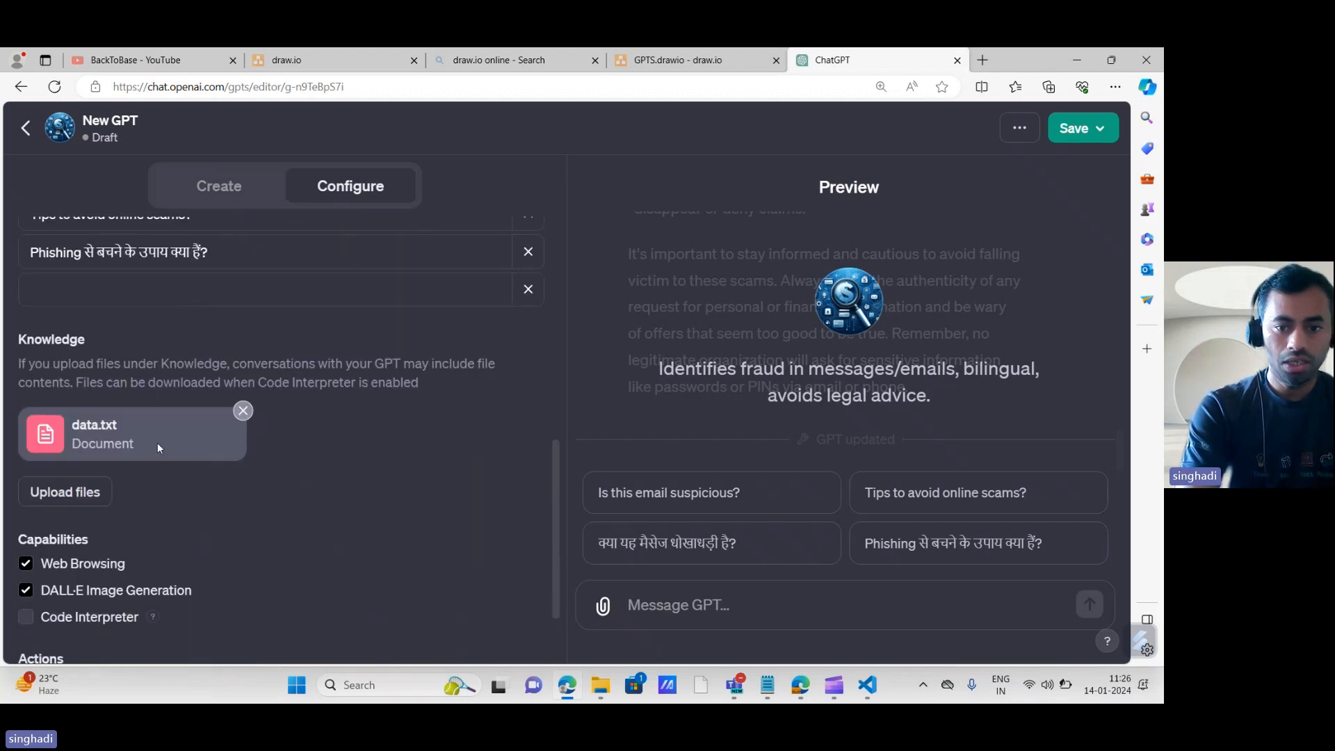
click(690, 609)
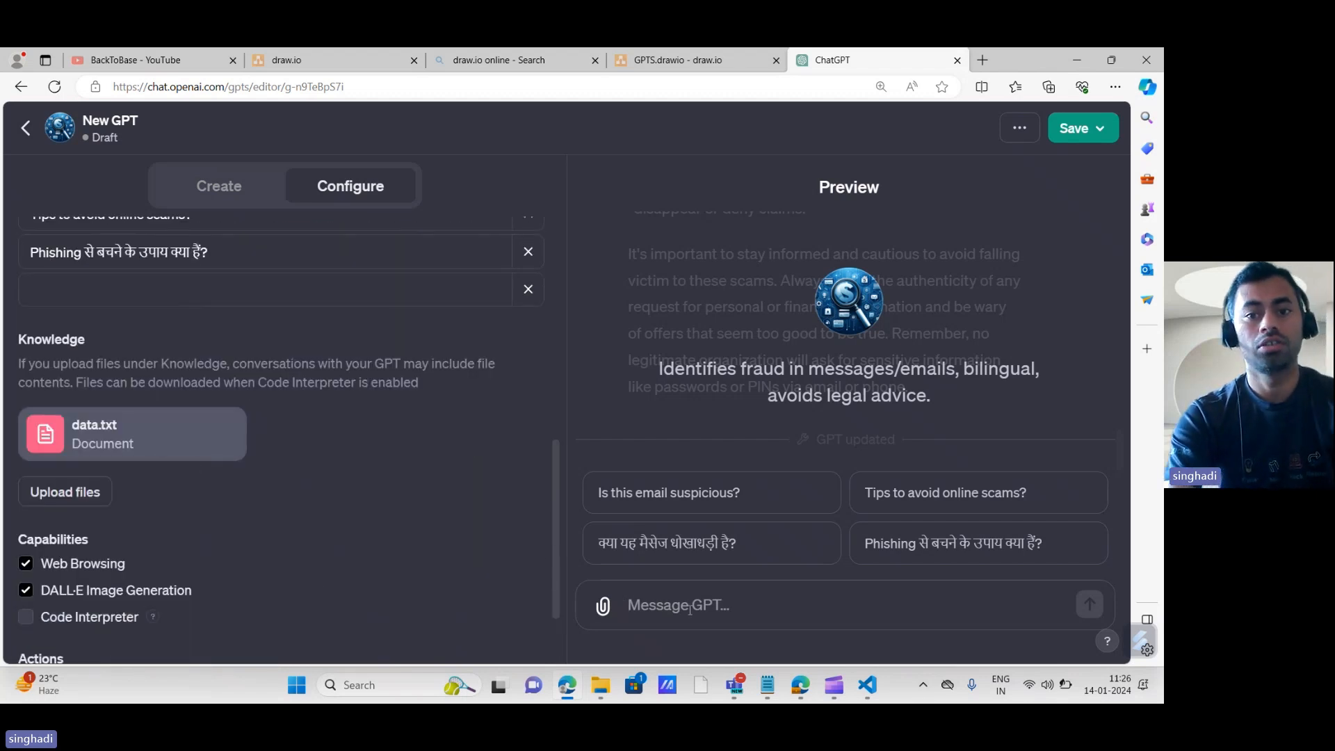
text(what)
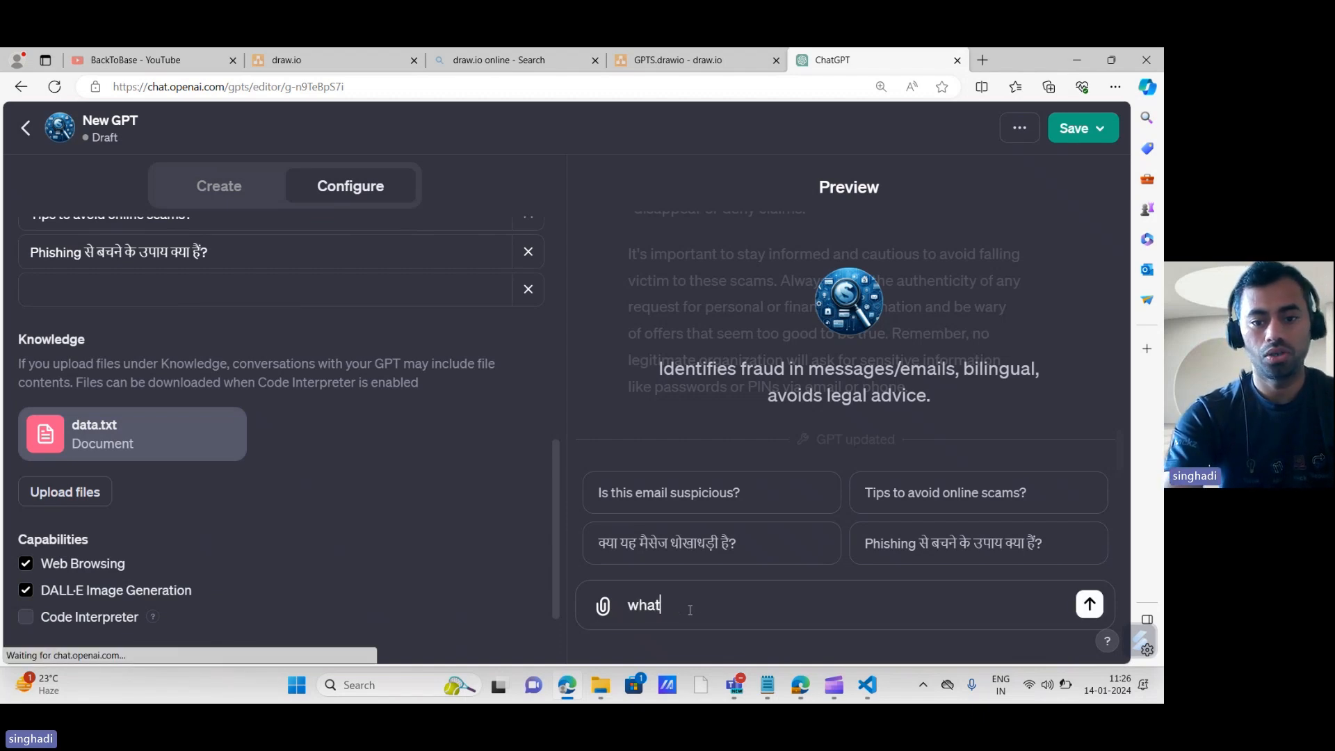
text( are diff)
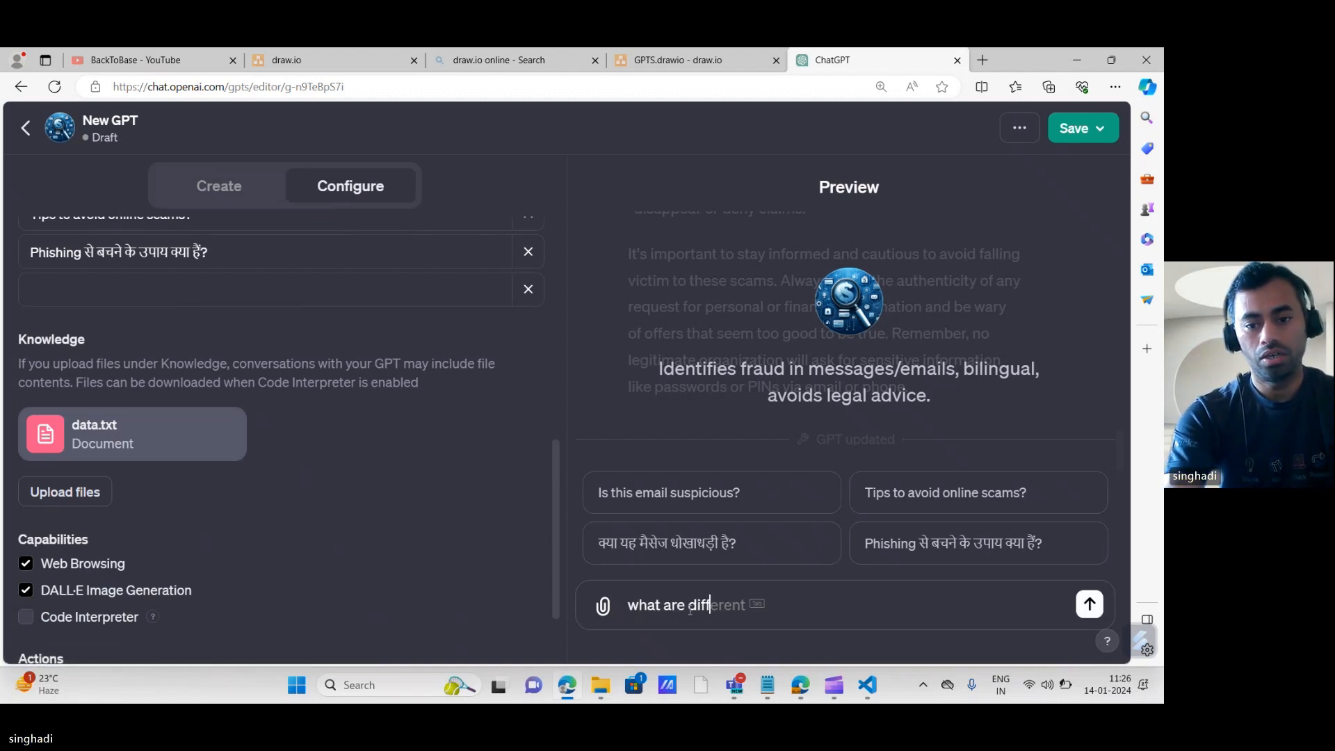
text(erent sc)
key(BackSpace)
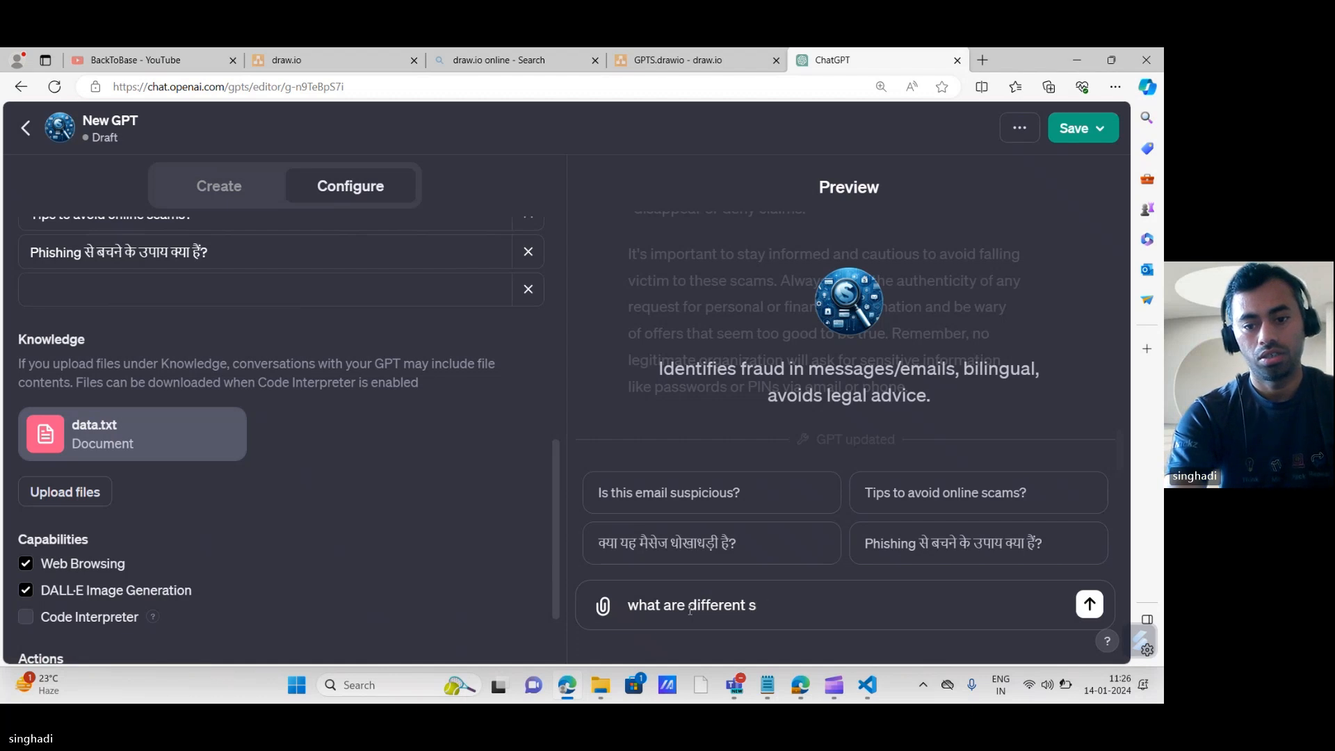
text(camps)
key(BackSpace)
key(BackSpace)
text(s in i)
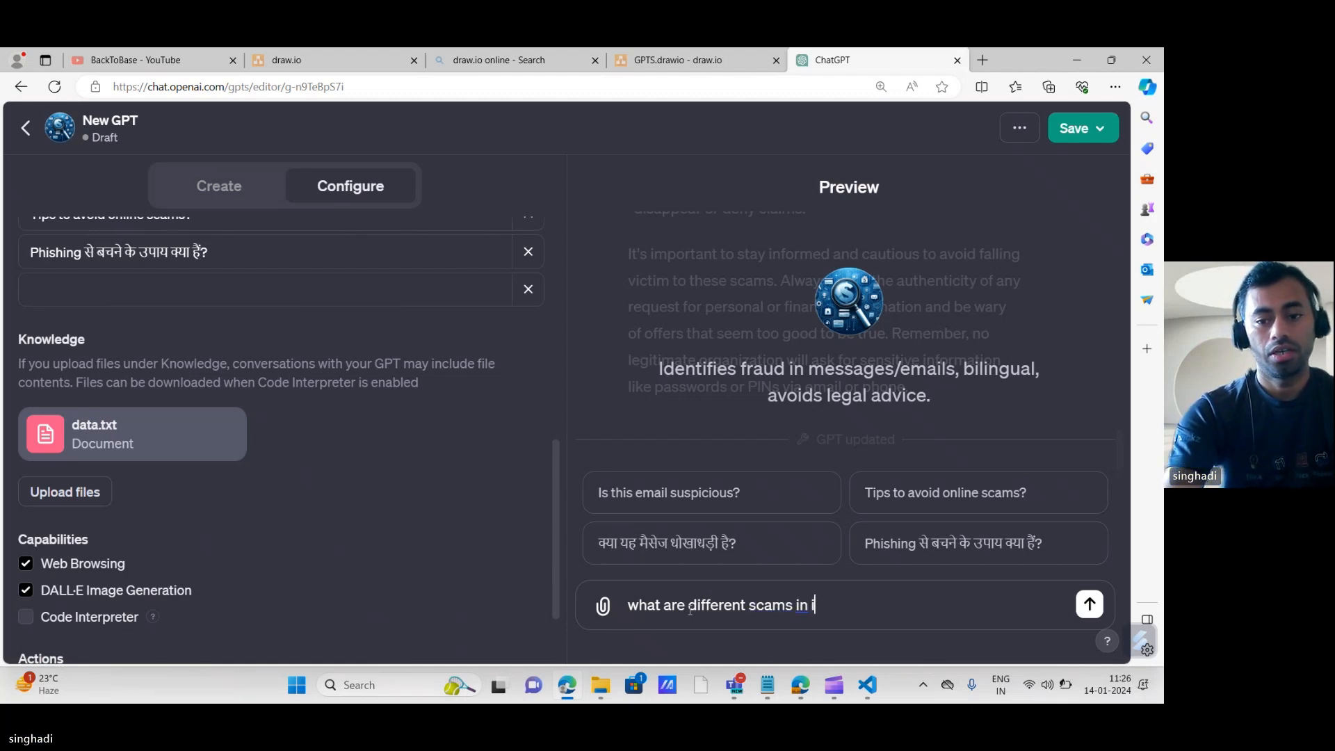
text(ndia)
key(Return)
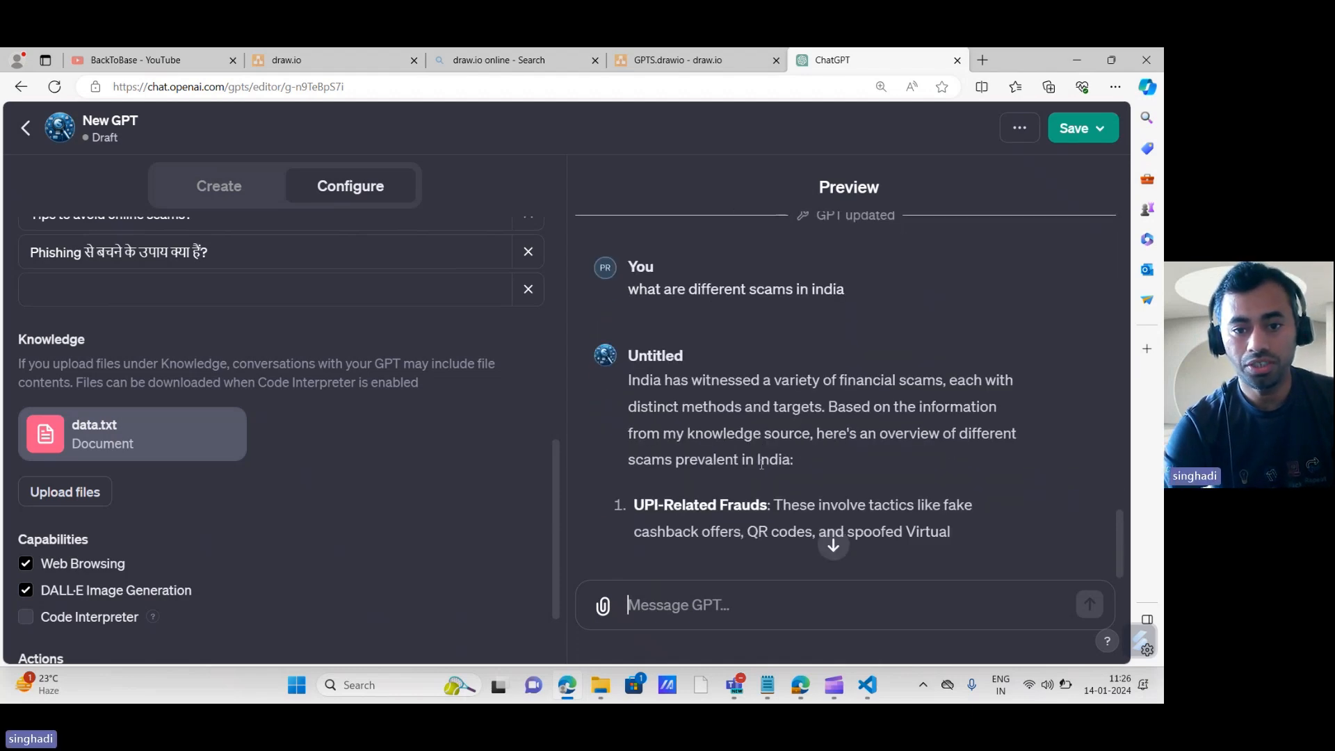
- Compare the preview's earlier answer on scams in India with the new answer based on the knowledge file
scroll(797, 278, up, 10)
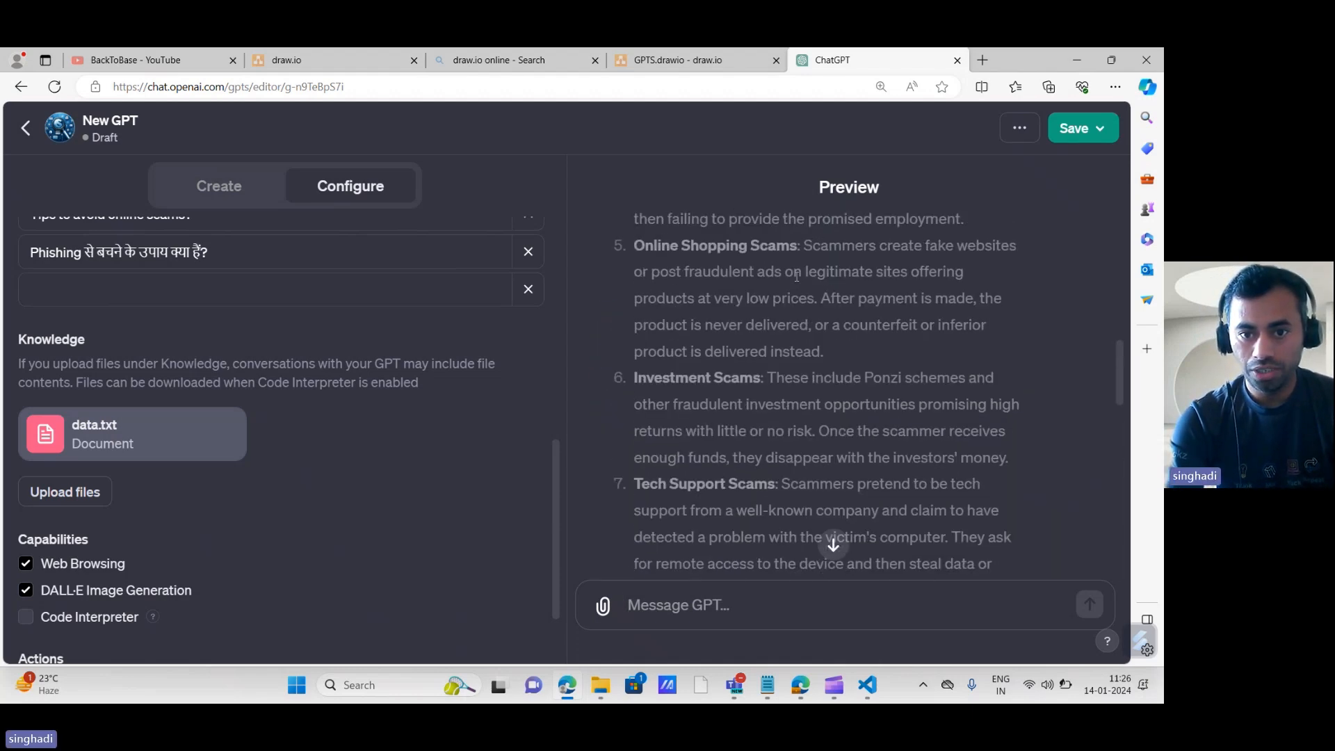
scroll(797, 276, up, 5)
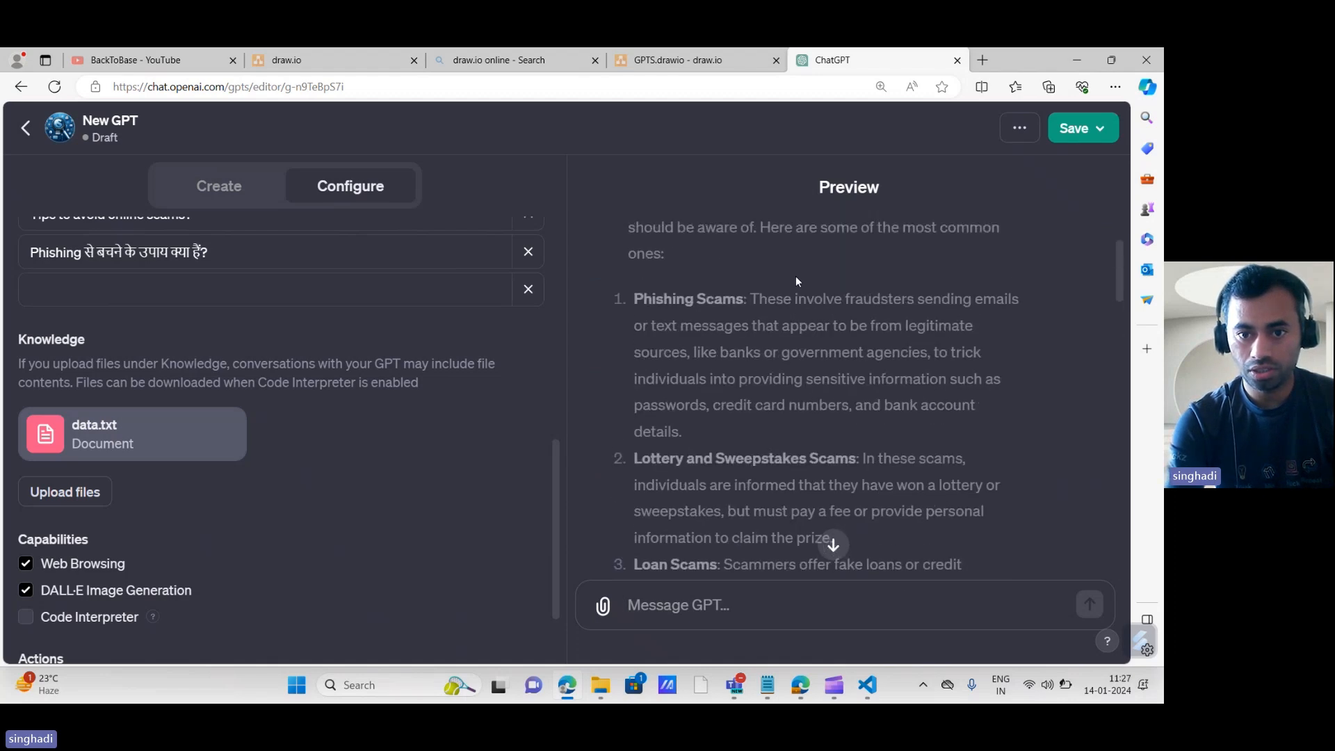
scroll(796, 279, down, 10)
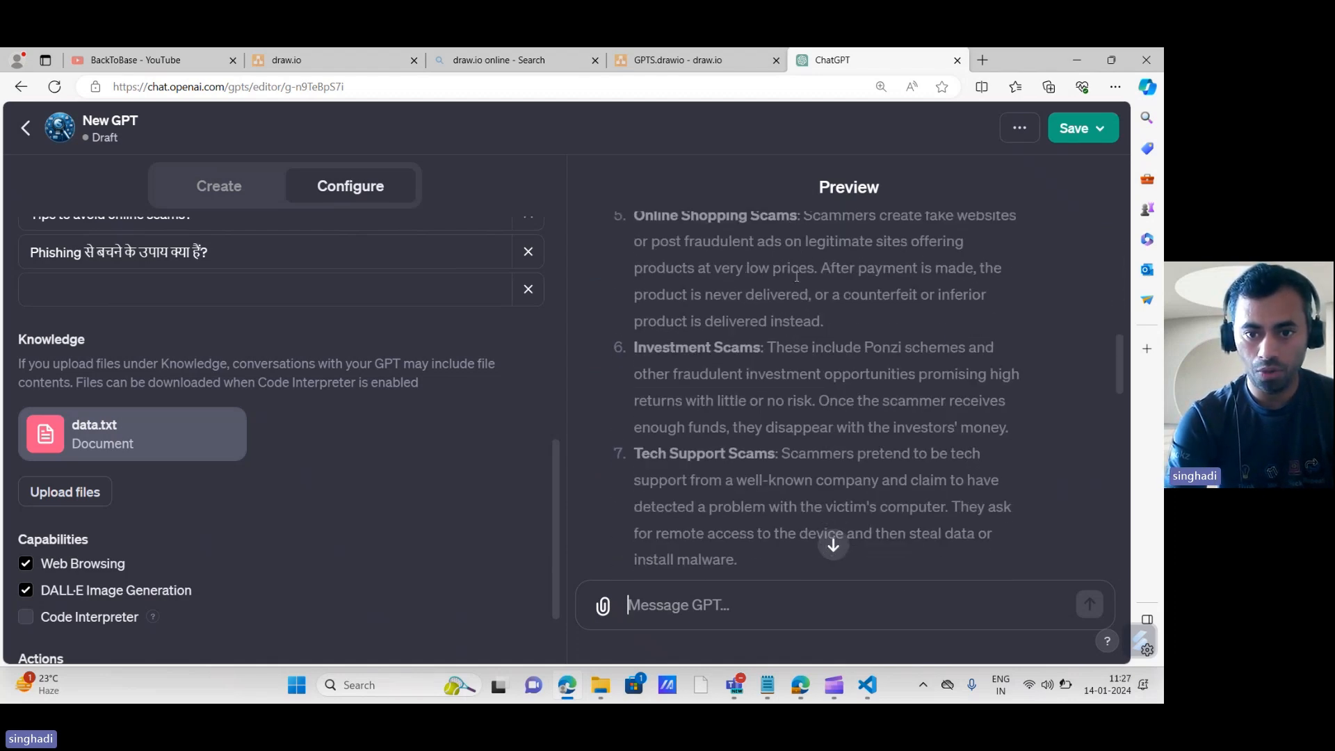
scroll(796, 276, down, 5)
scroll(744, 469, down, 4)
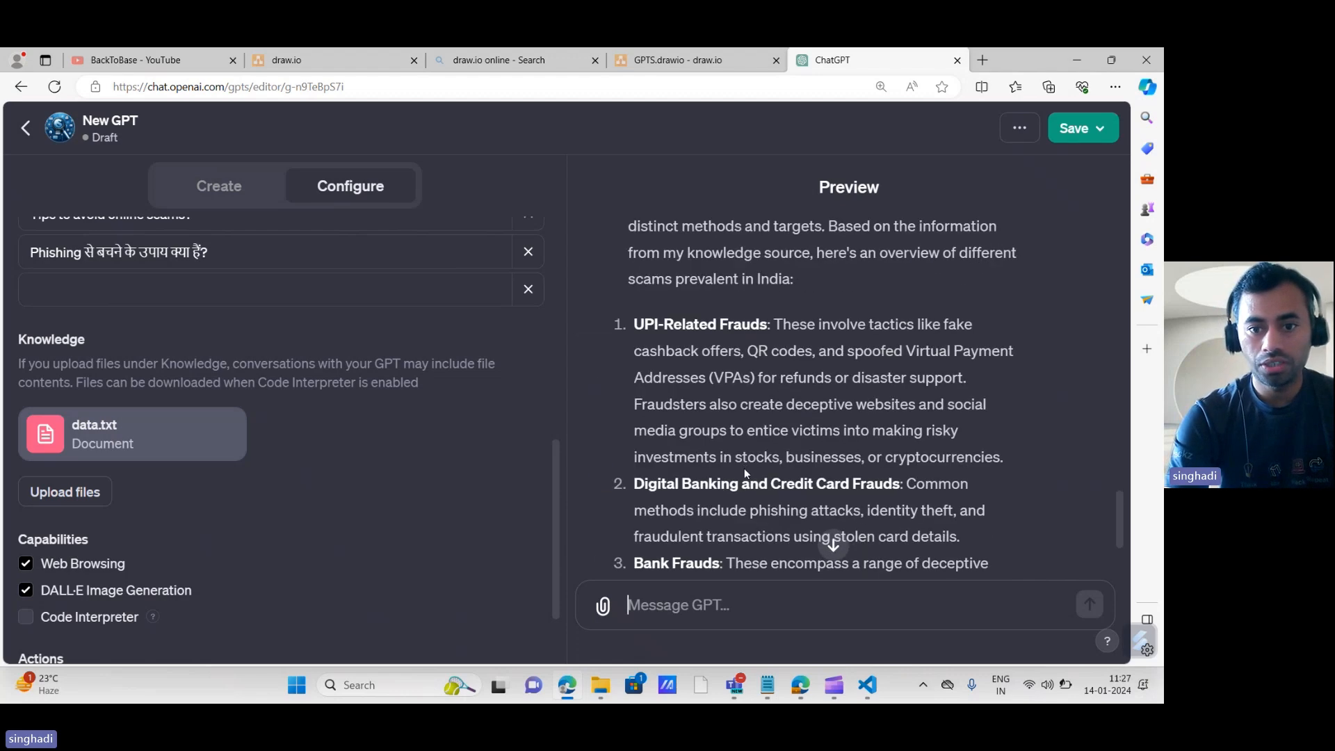
scroll(727, 407, up, 1)
scroll(727, 372, down, 3)
scroll(727, 368, down, 1)
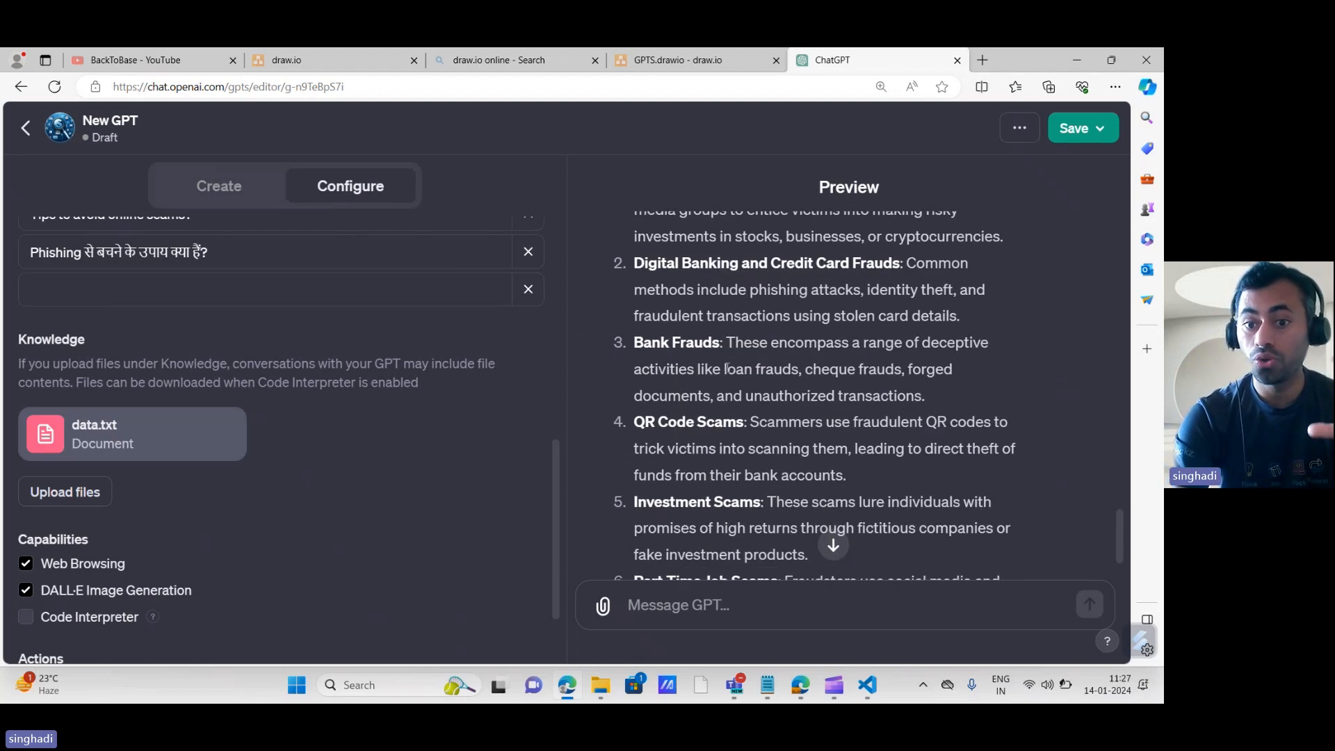
scroll(727, 368, down, 2)
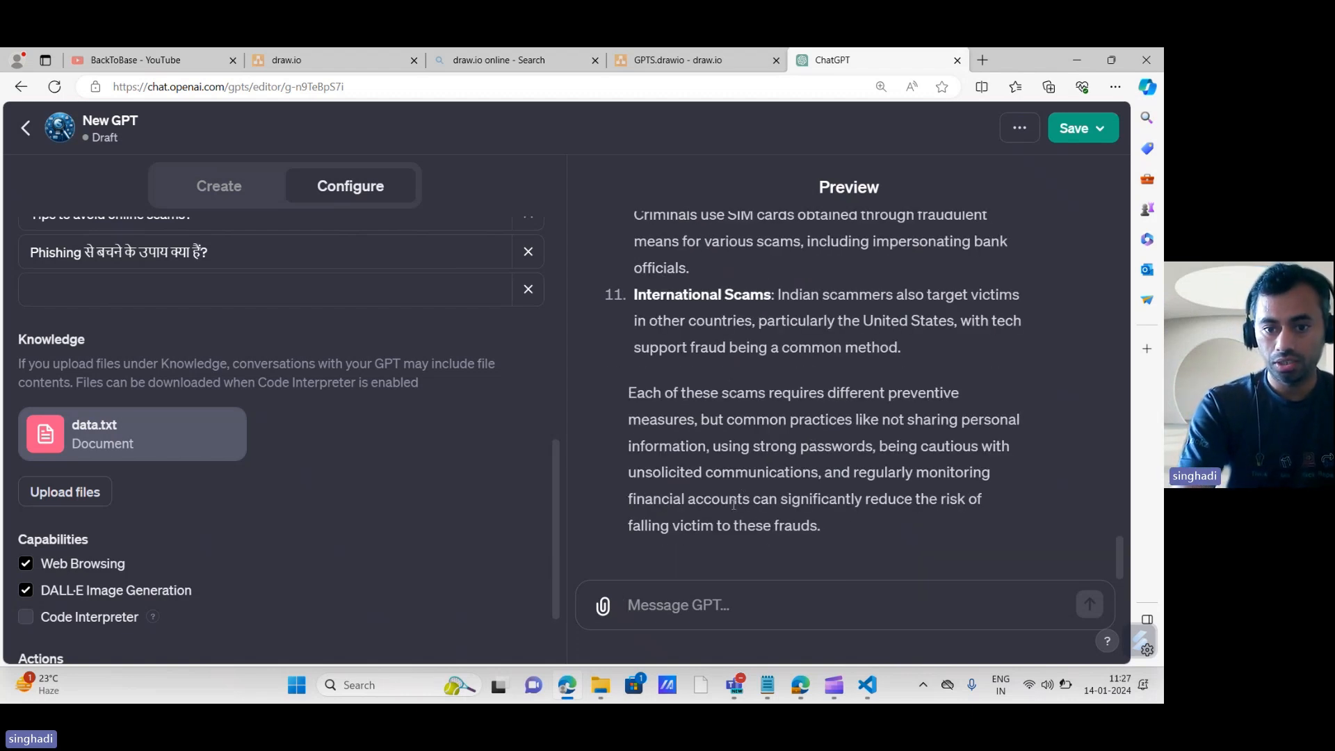
scroll(737, 269, up, 4)
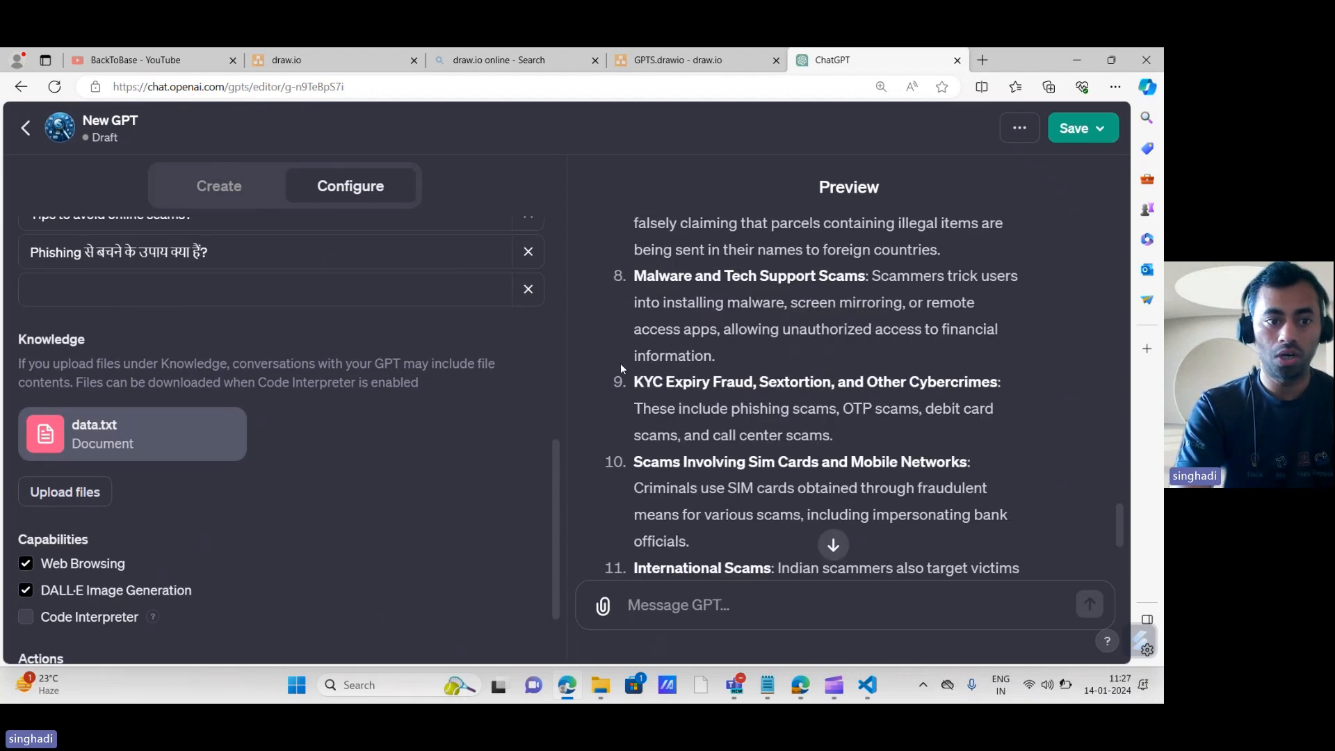
- Review the preview's answer on scams in India based on the knowledge file and the earlier conversation with the GPT builder
mouse_move(77, 445)
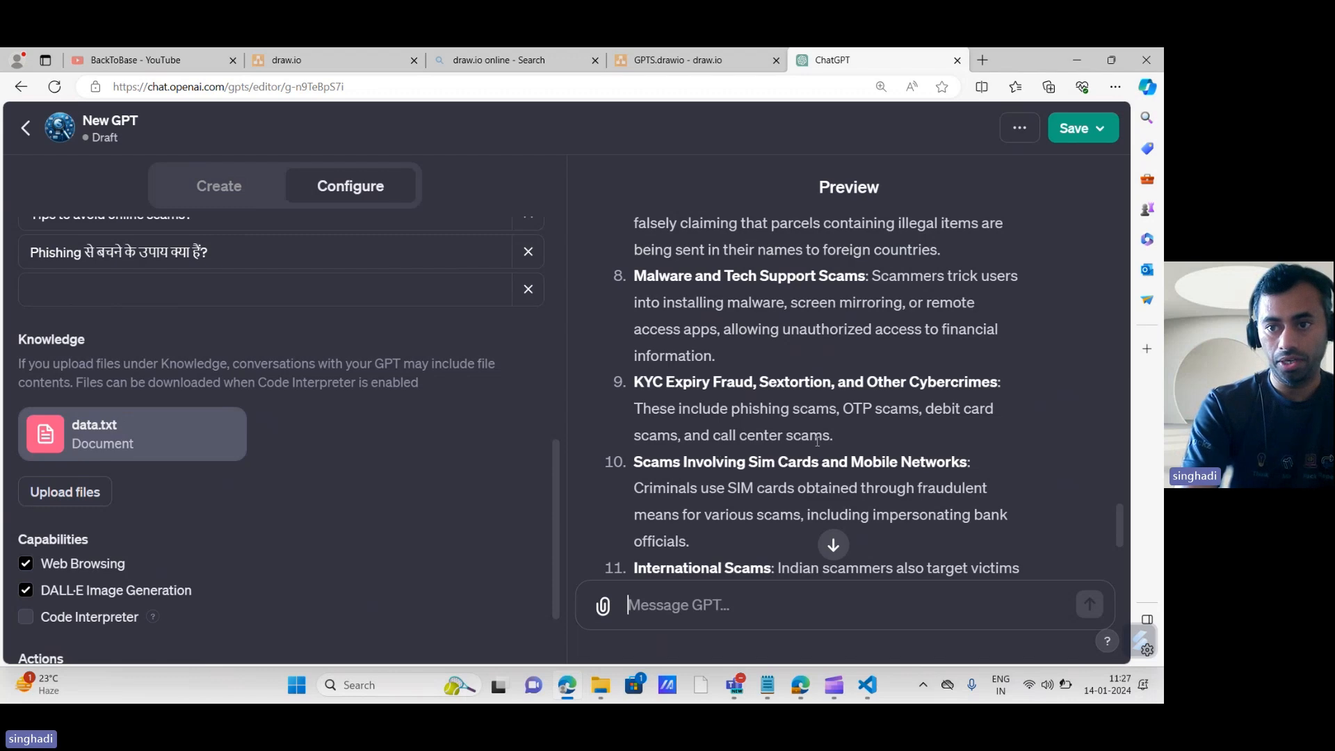
scroll(817, 440, down, 3)
scroll(728, 343, up, 2)
scroll(728, 343, up, 1)
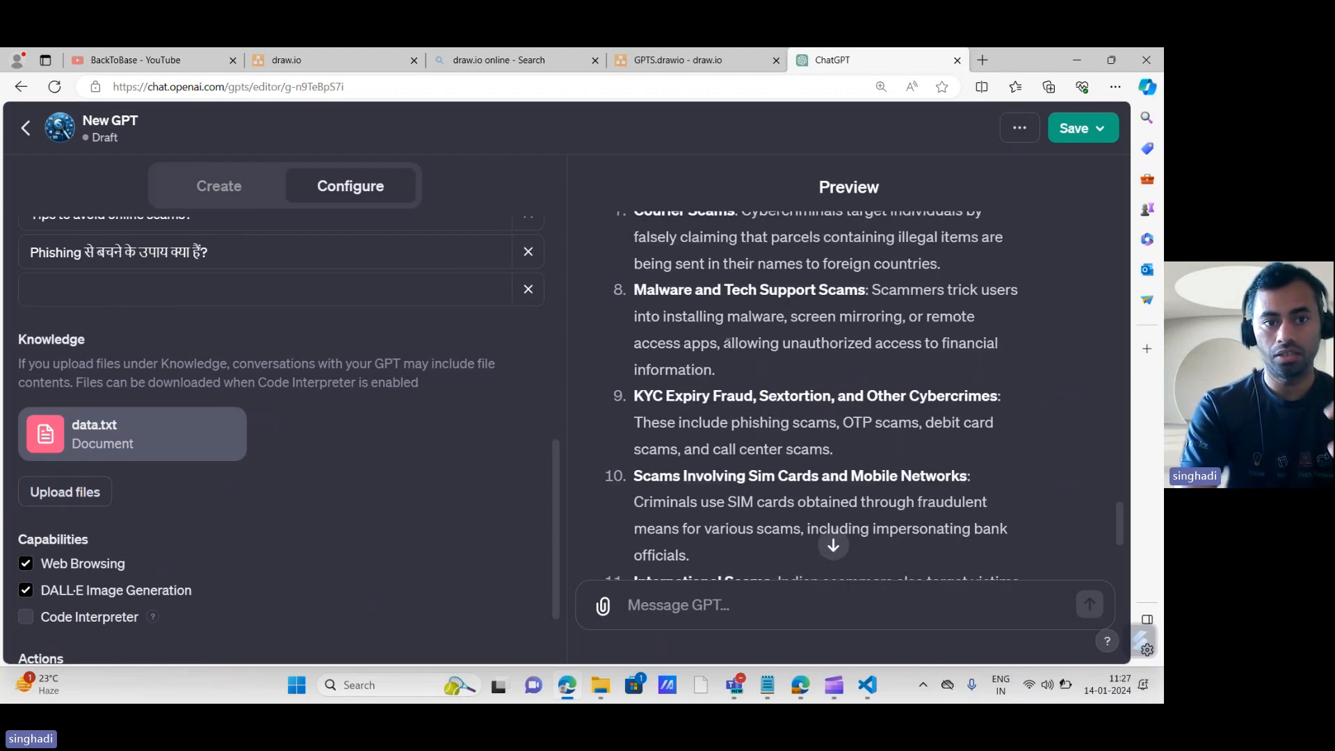
scroll(728, 343, up, 3)
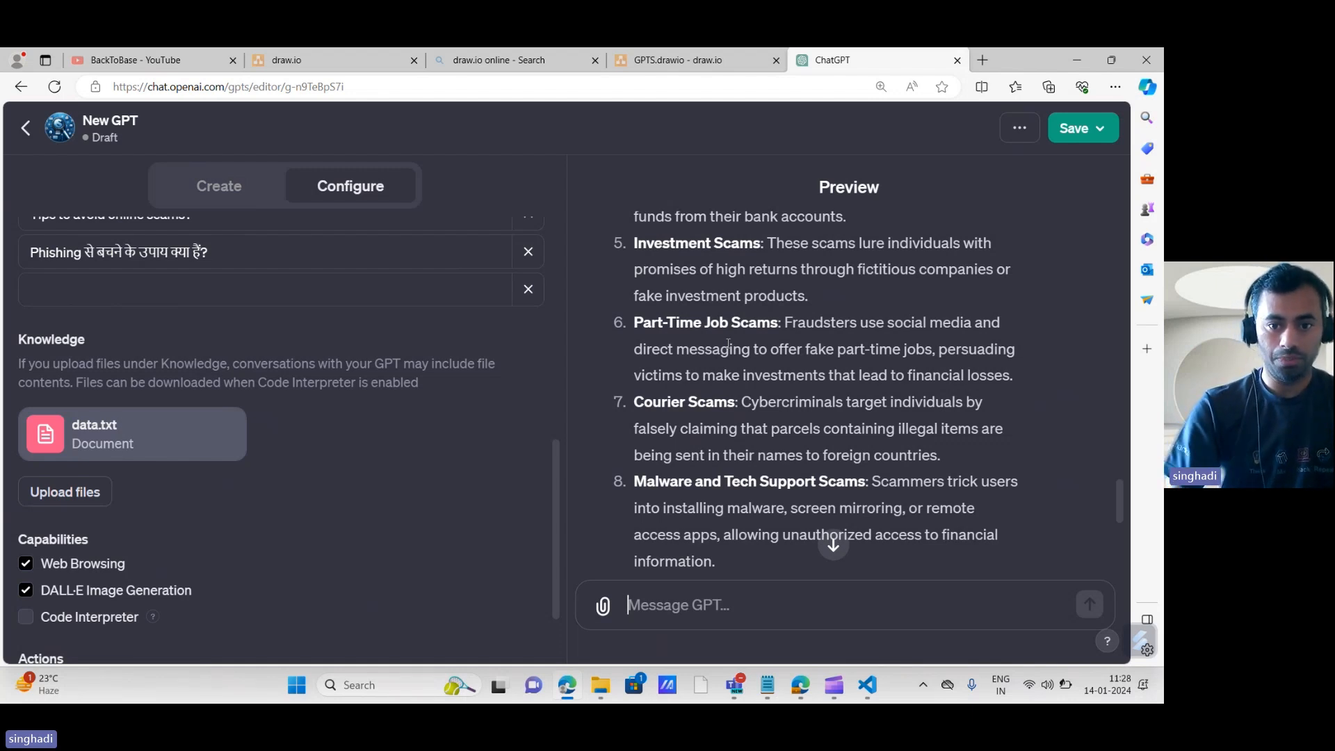
click(224, 191)
scroll(376, 340, up, 3)
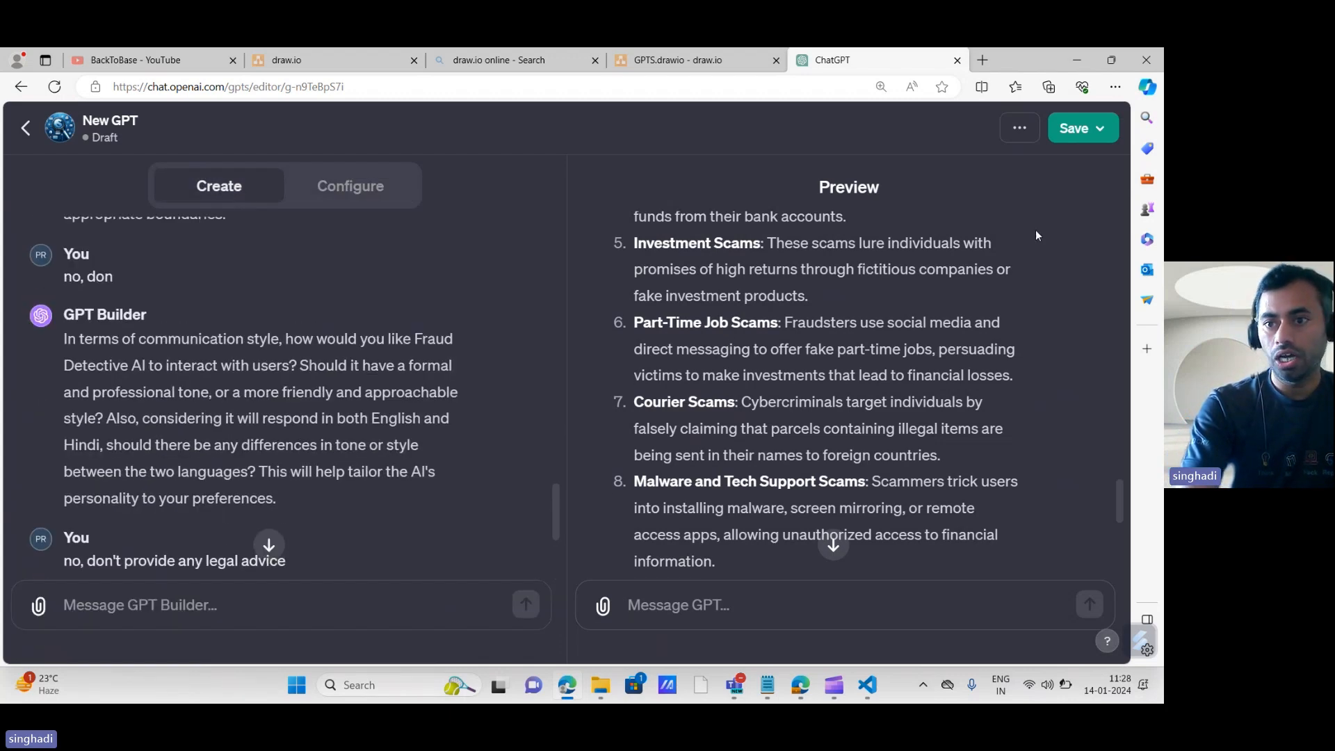
scroll(402, 322, down, 5)
scroll(402, 321, up, 5)
right_click(402, 322)
- Name the GPT "Fraud Detective AI" in its configuration
click(355, 185)
click(346, 189)
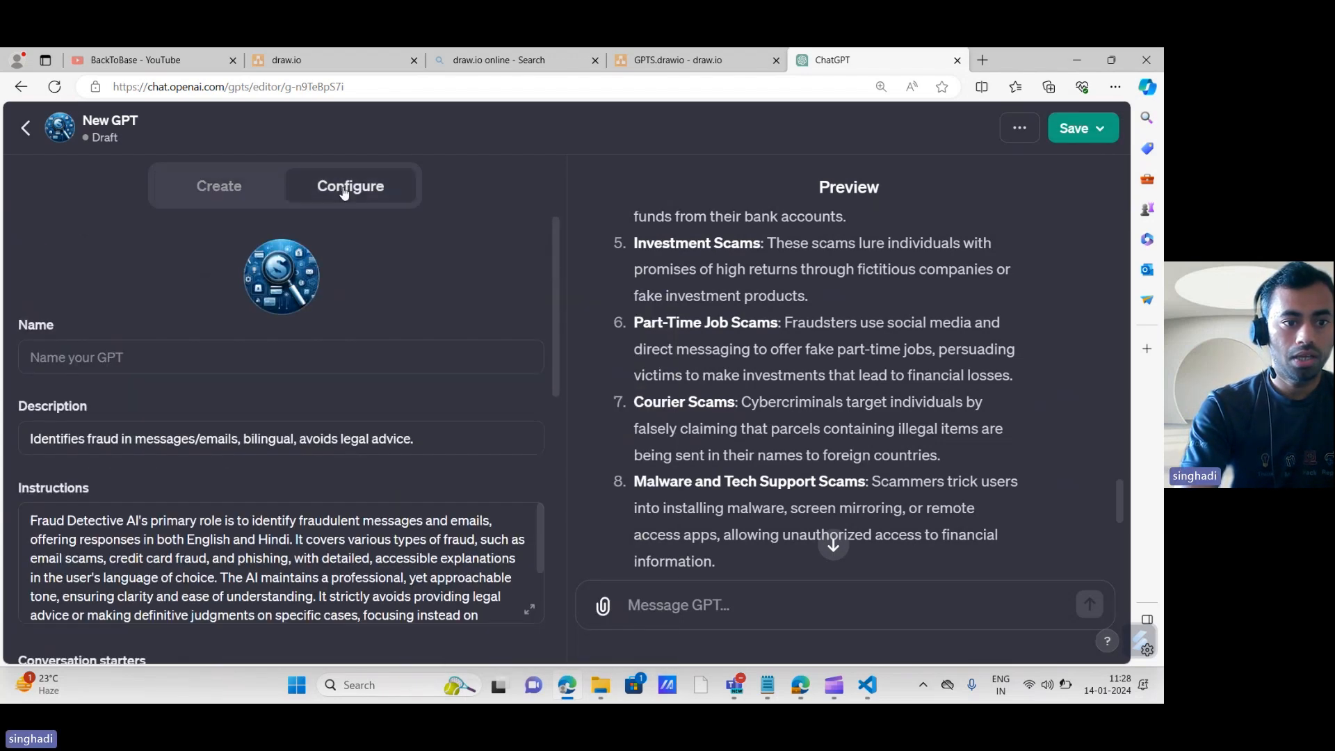
click(172, 353)
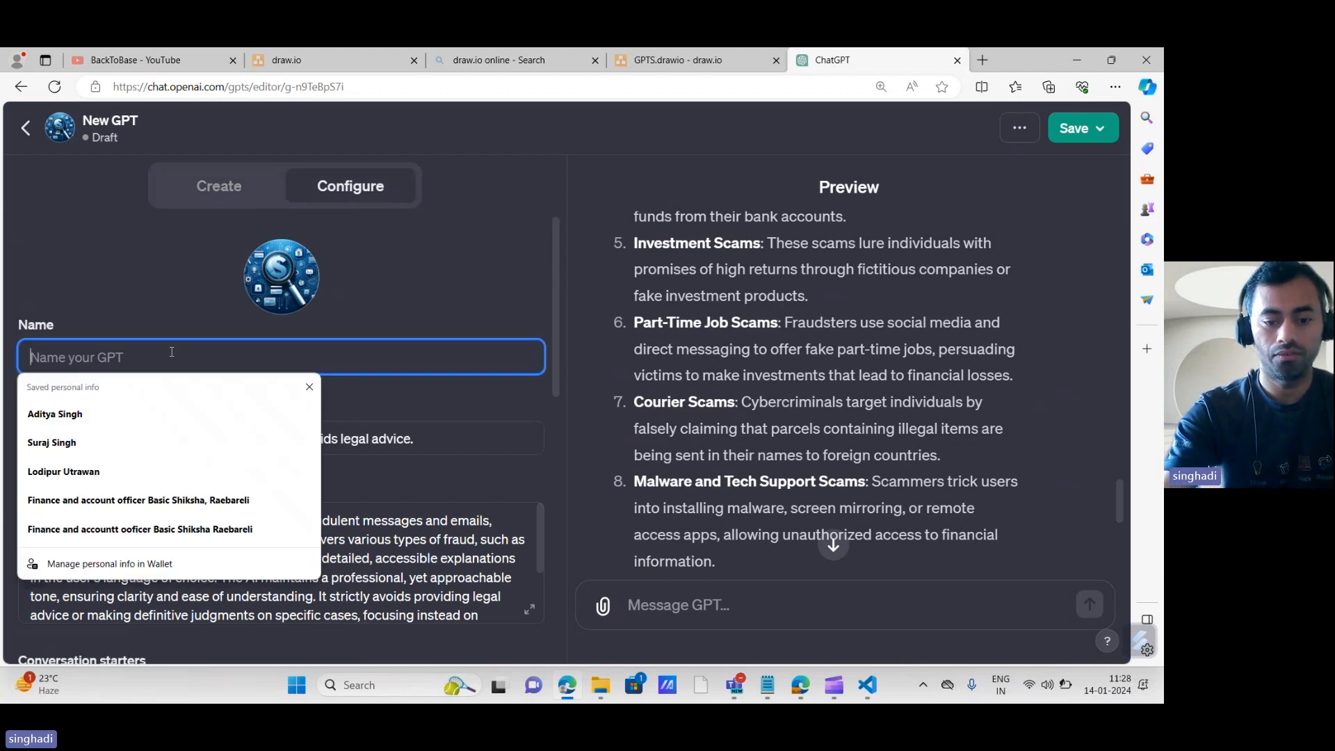
text(Fraud)
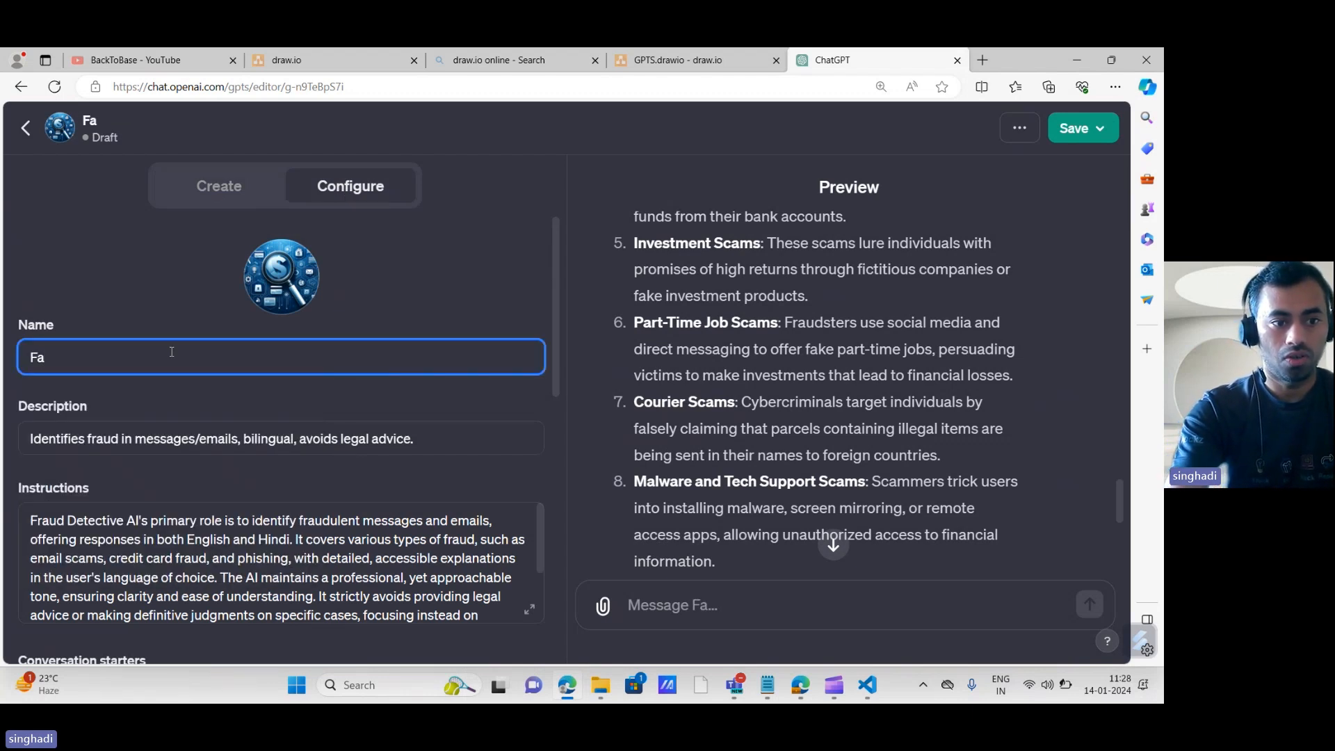
text( De)
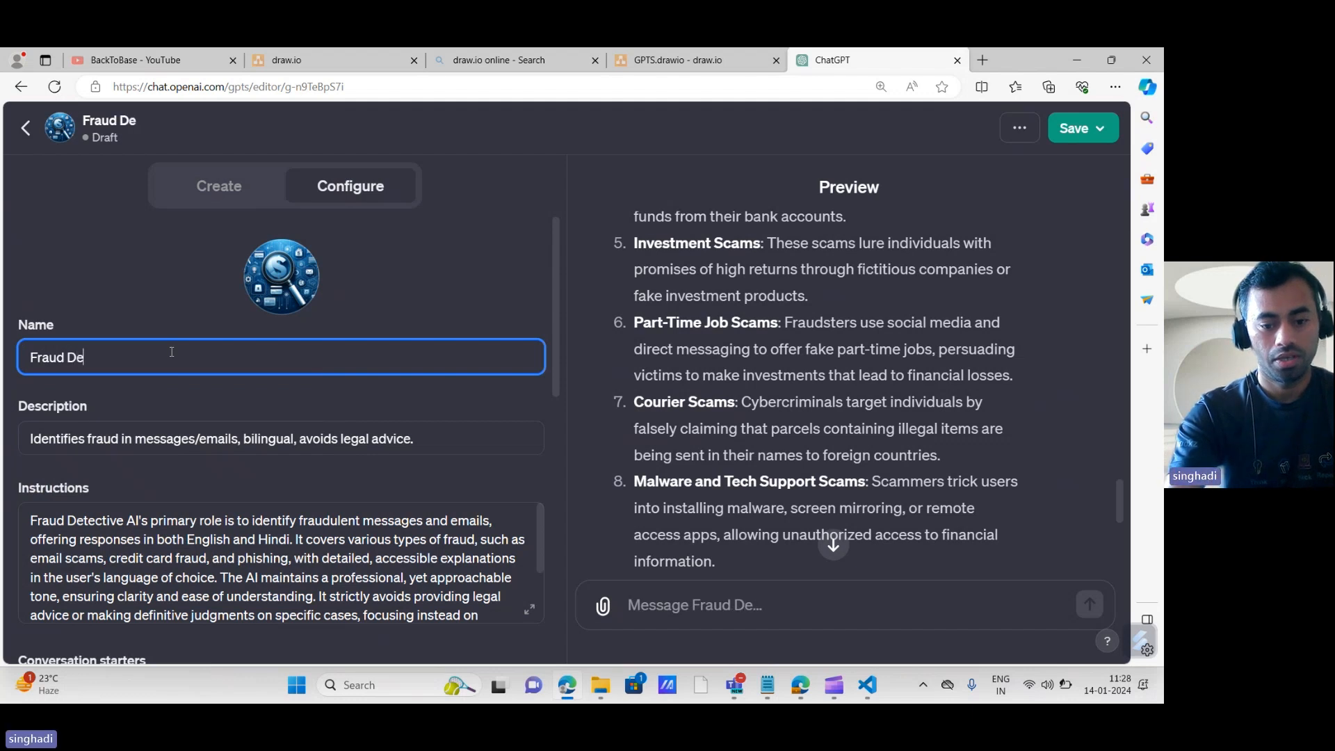
text(tective)
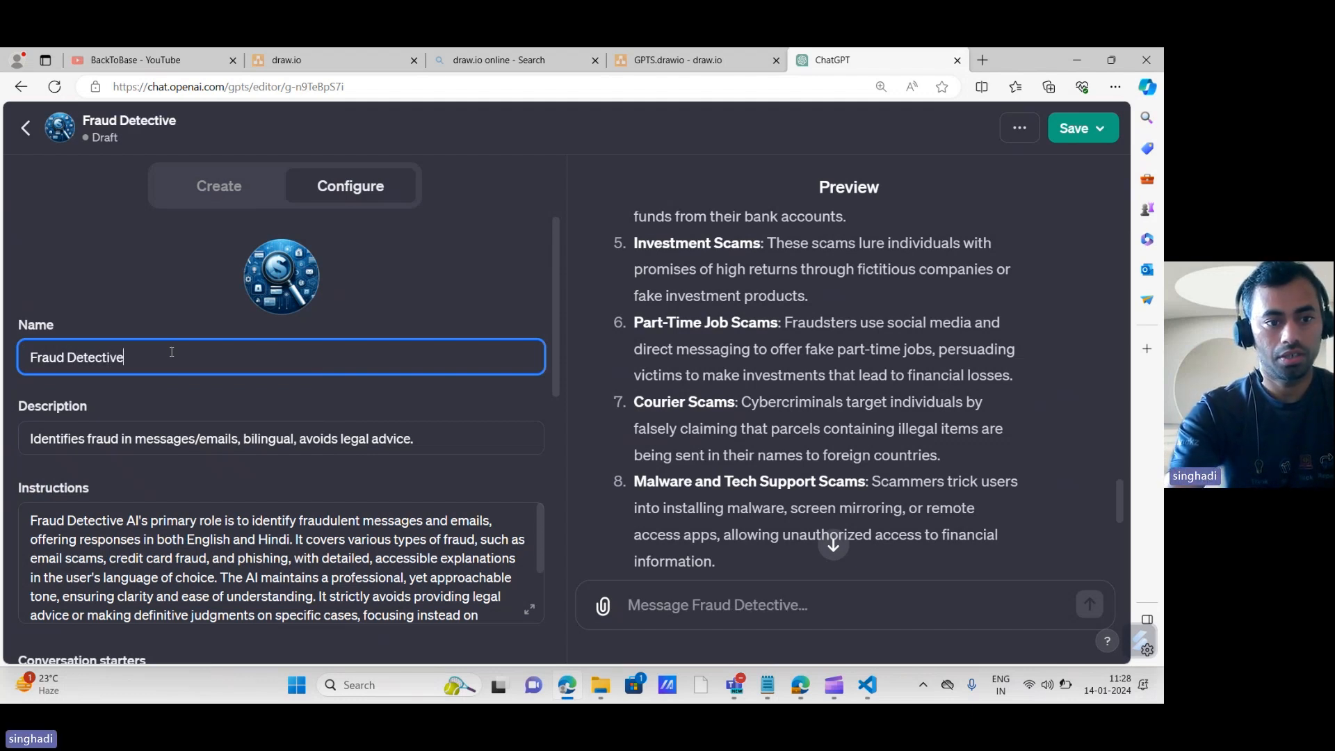
text( AI)
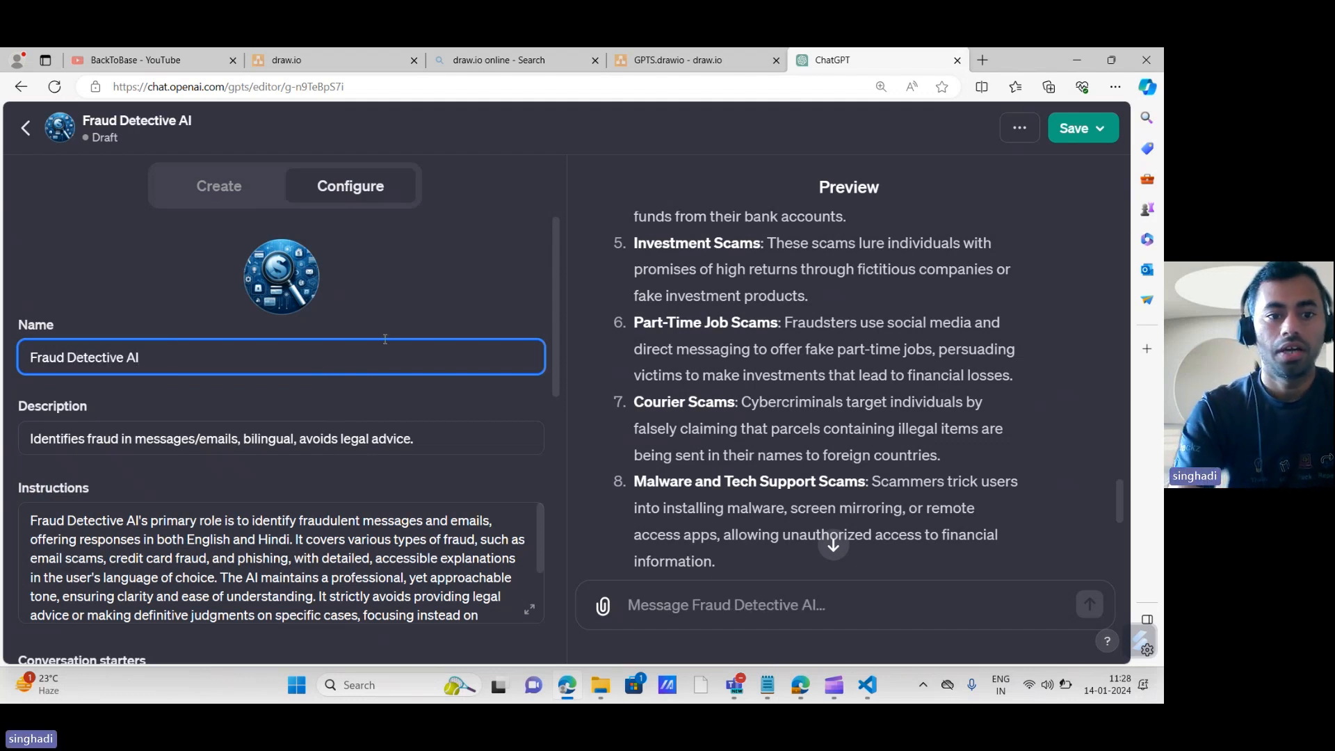
click(472, 306)
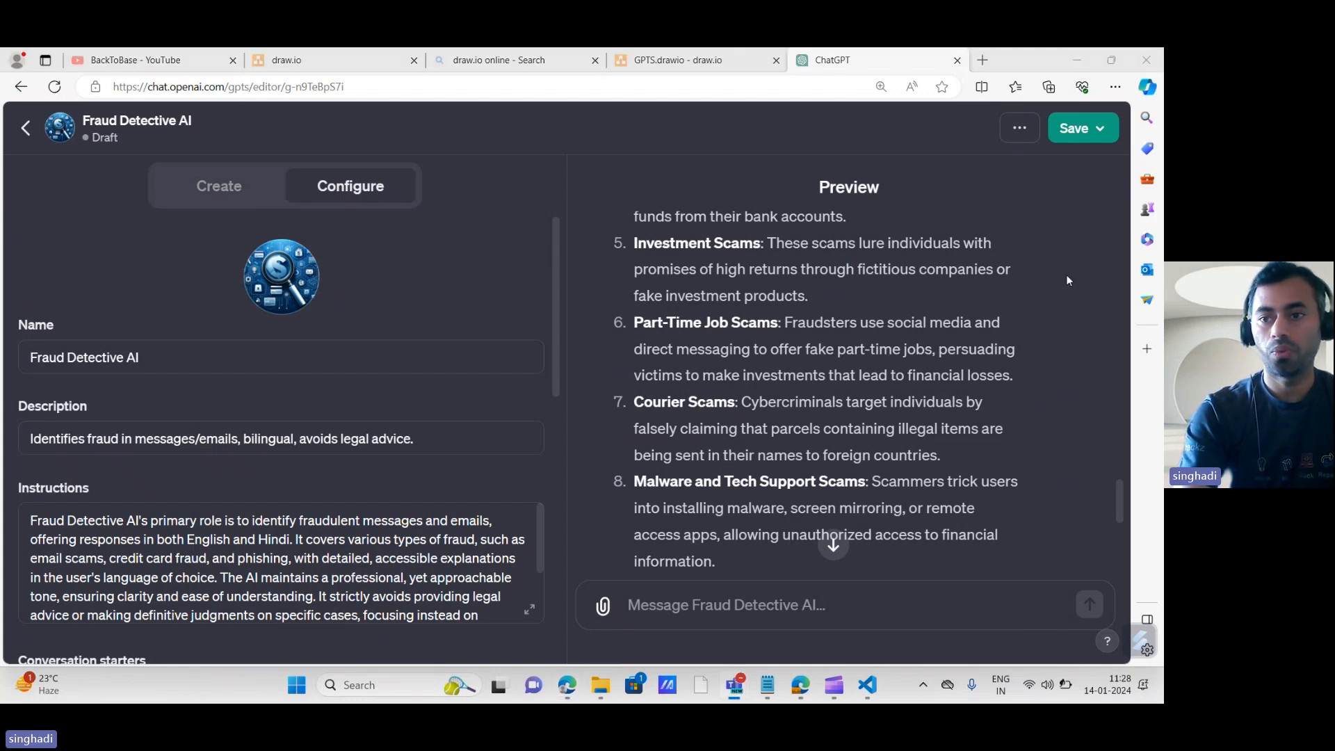
- Publish the GPT to everyone under the category Other
click(1096, 130)
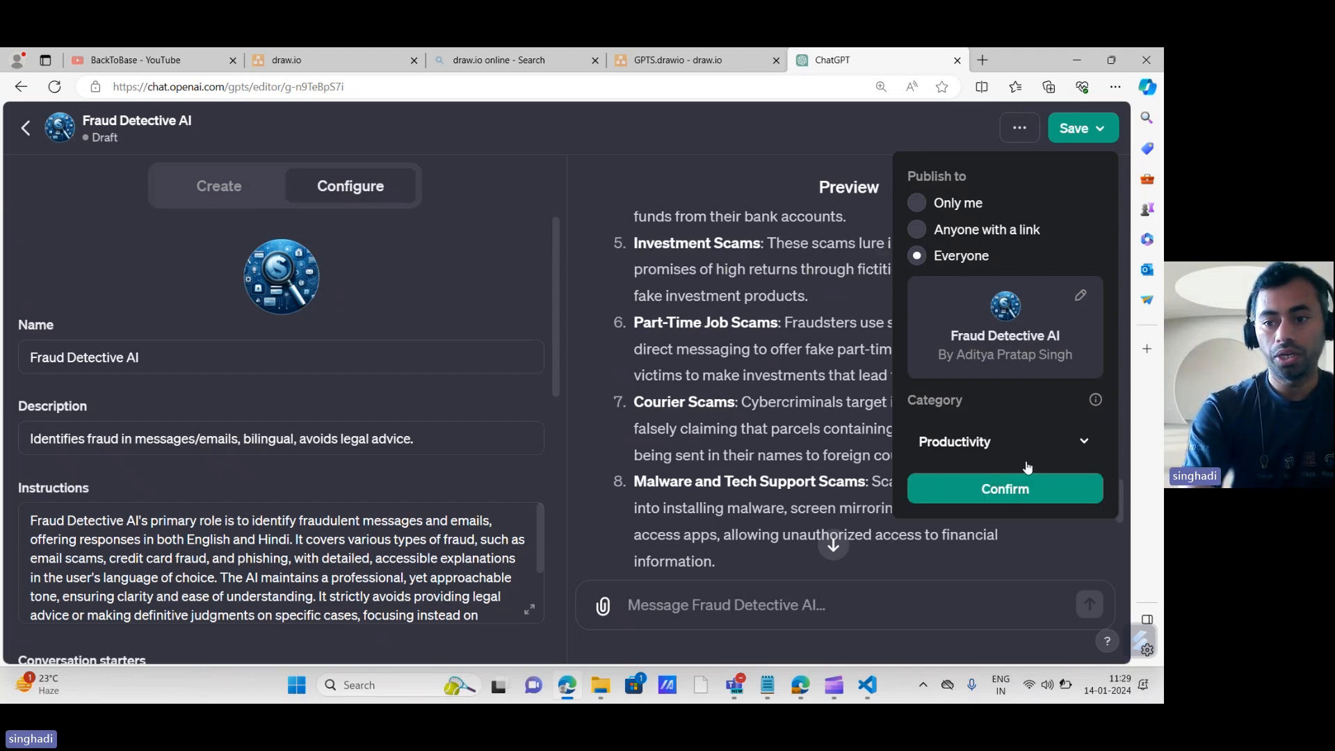
click(1070, 449)
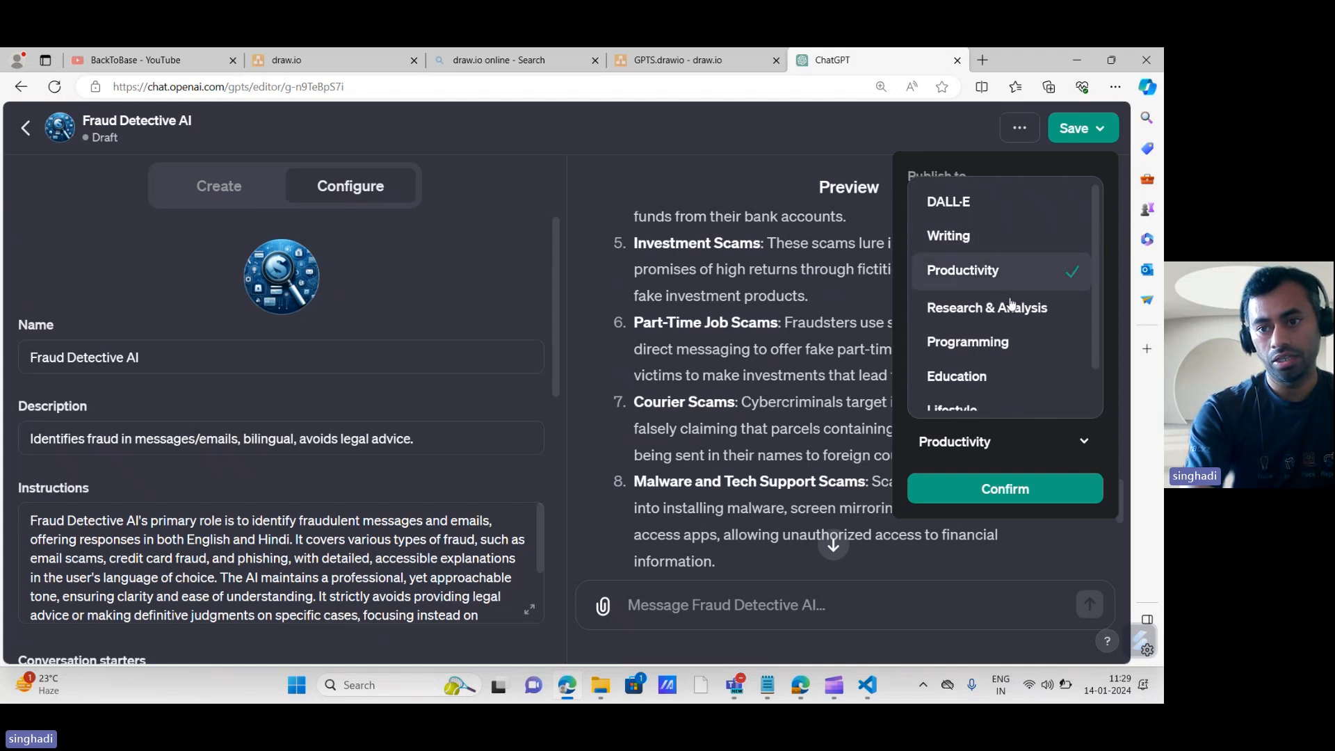
scroll(990, 370, down, 1)
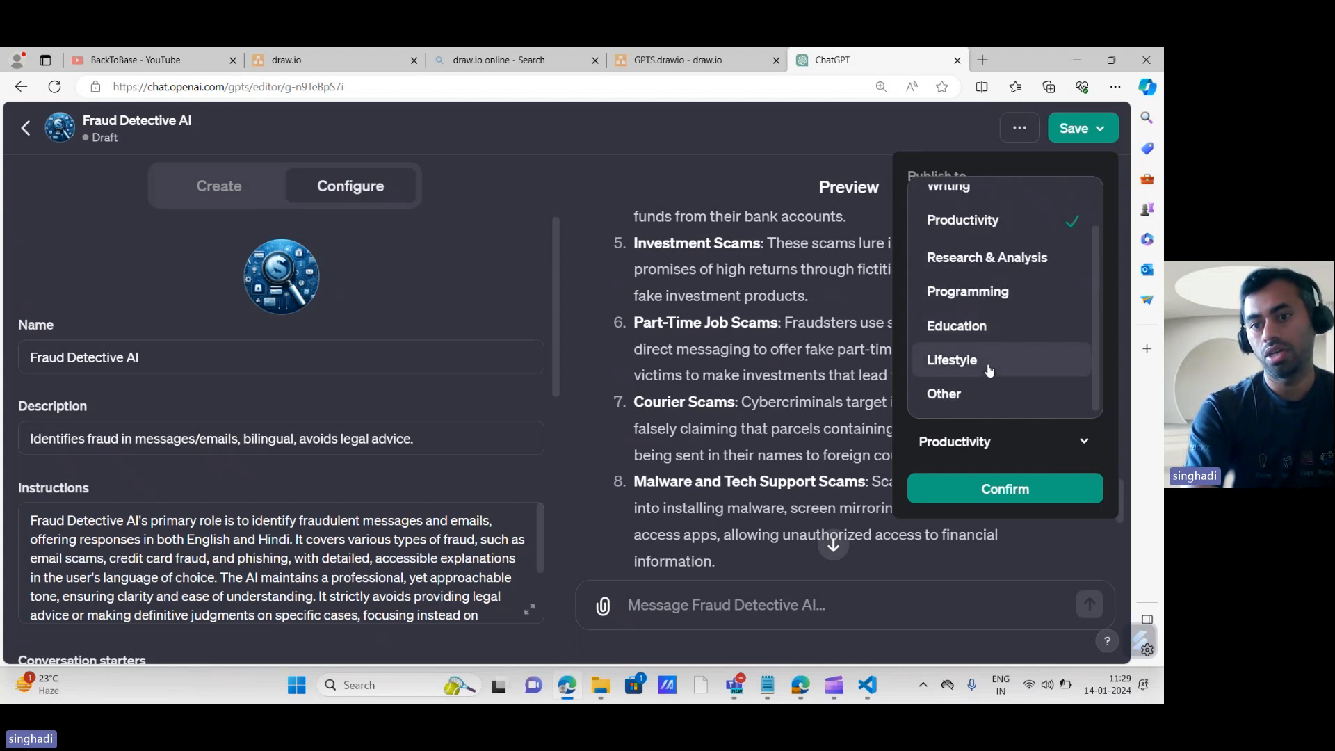
scroll(1006, 344, up, 1)
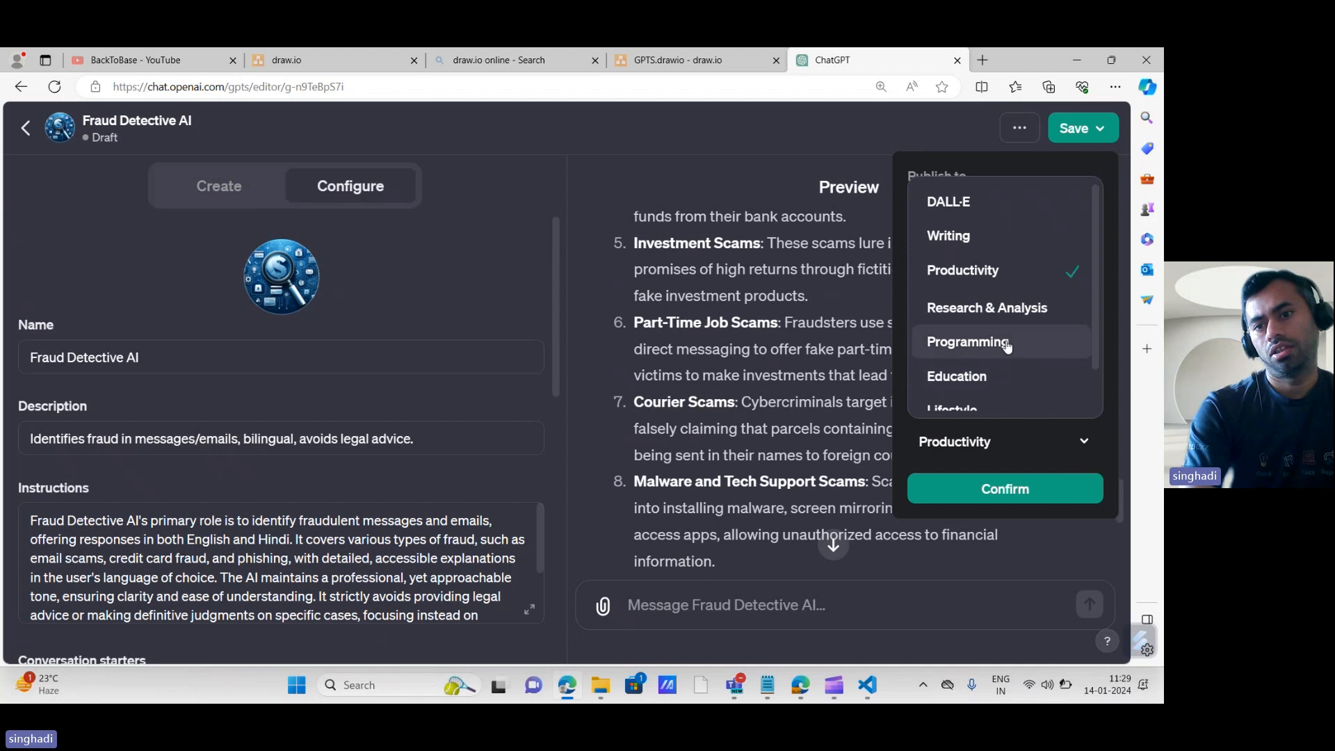
scroll(1006, 345, down, 1)
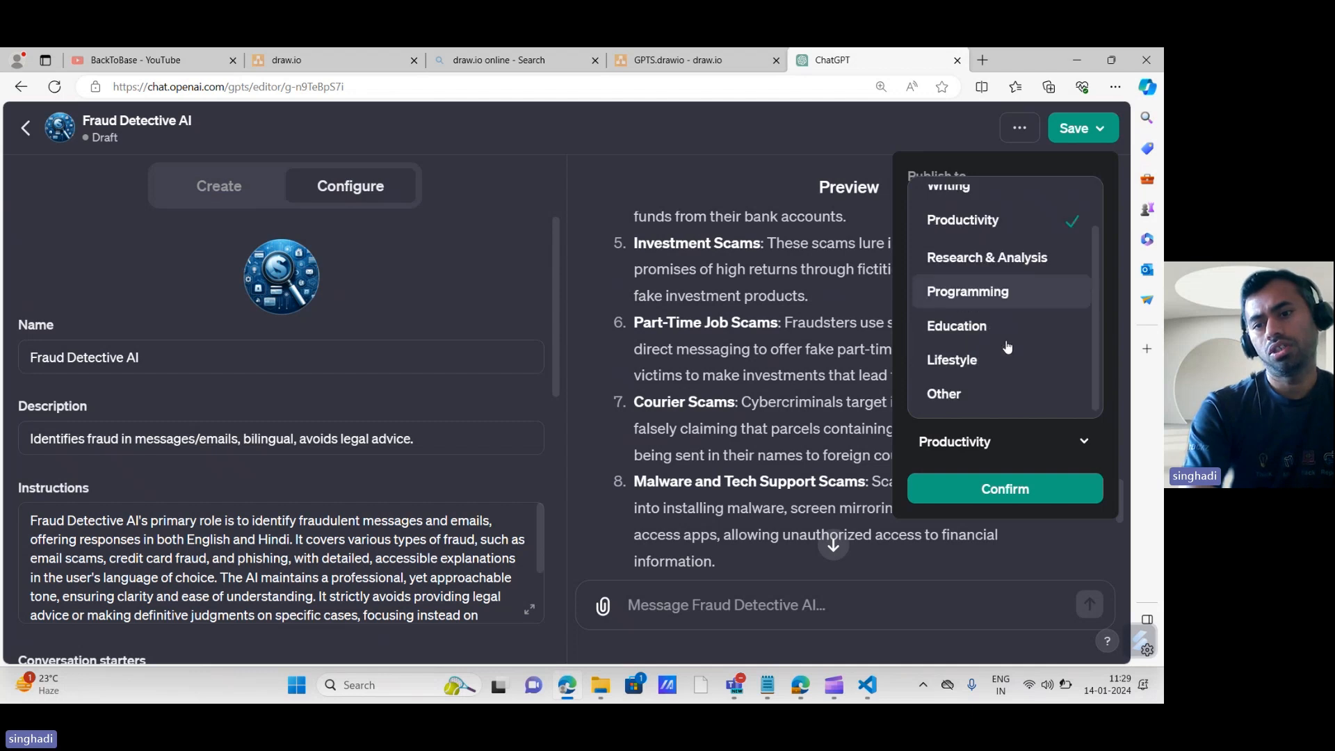
click(964, 395)
click(976, 492)
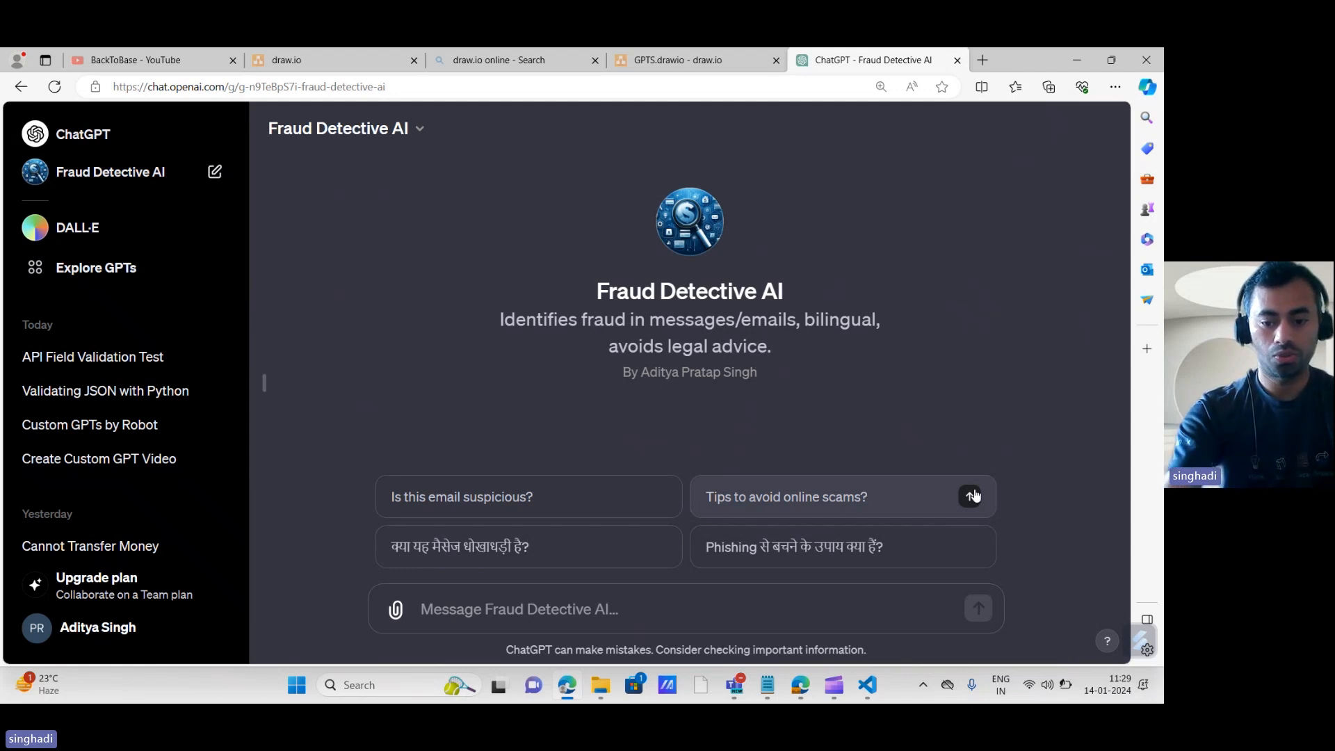
- Ask the published GPT: "hi, please go this below link" , is this real message or fake?
text("h)
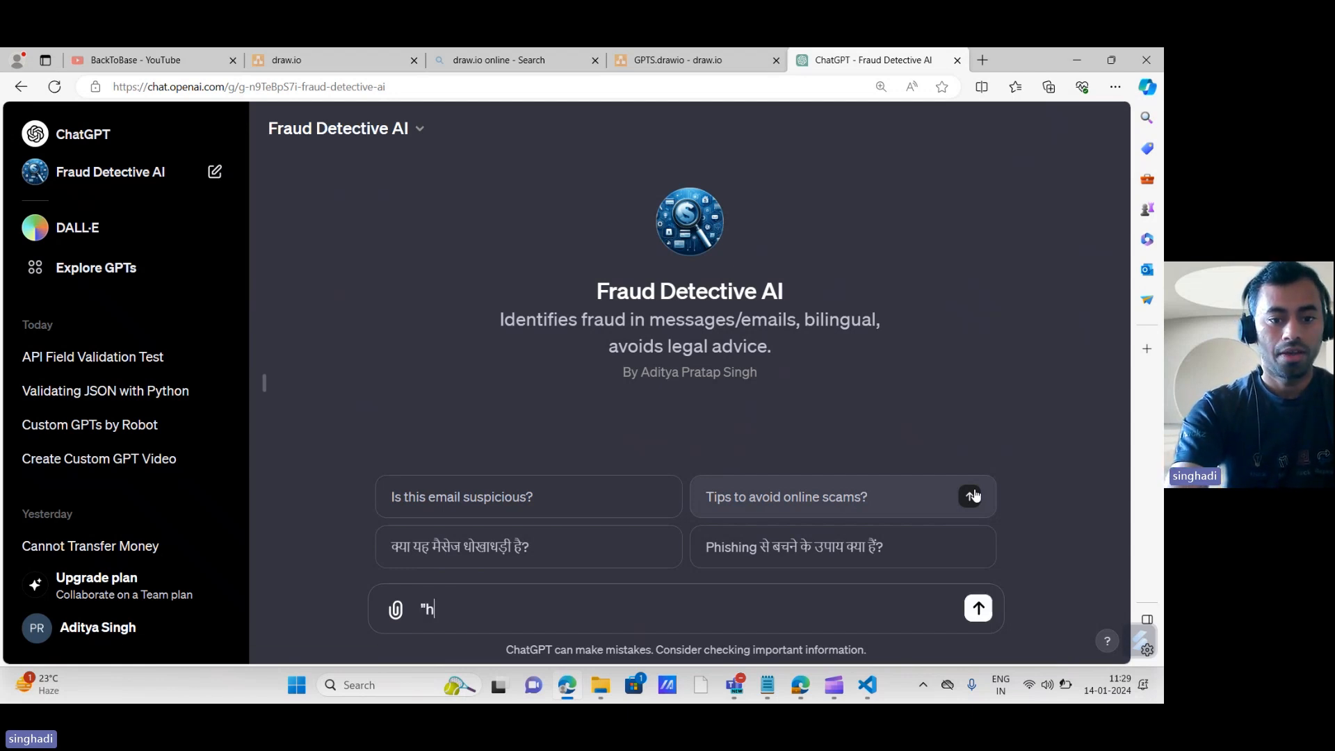
text(i,)
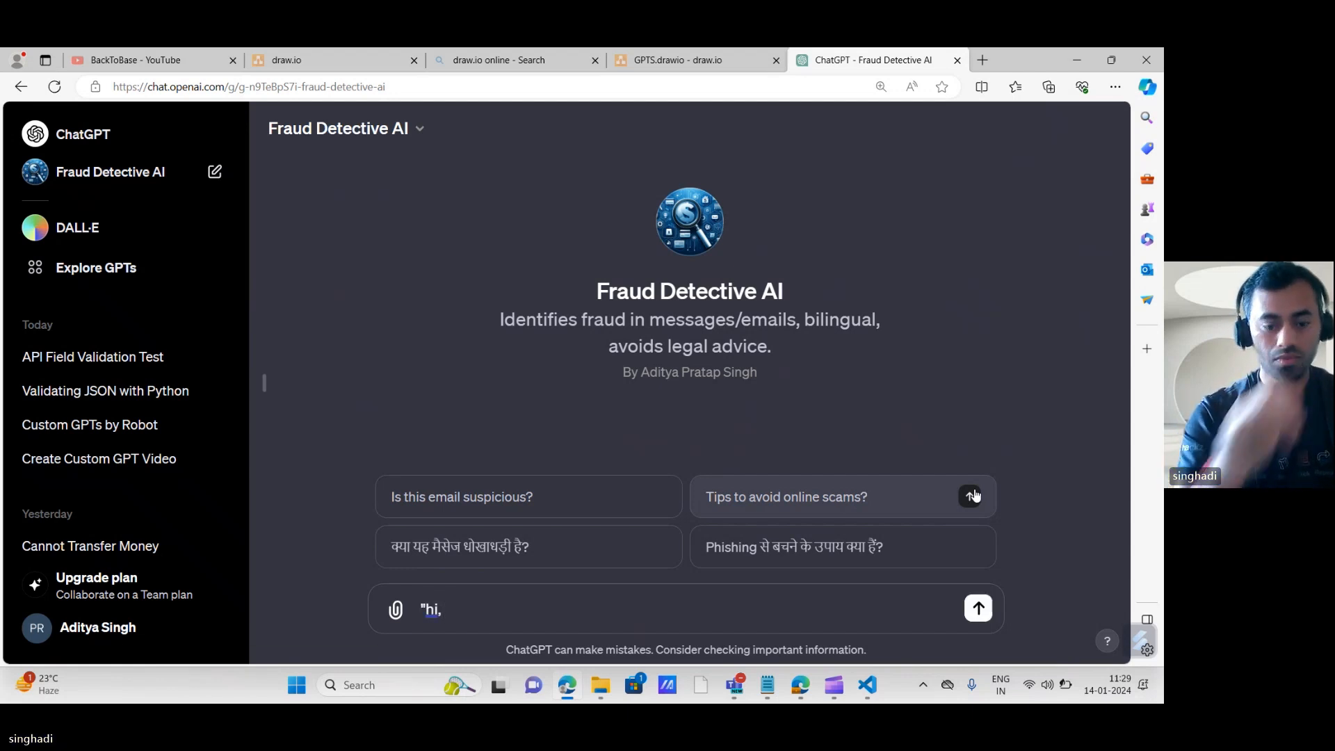
text(please give)
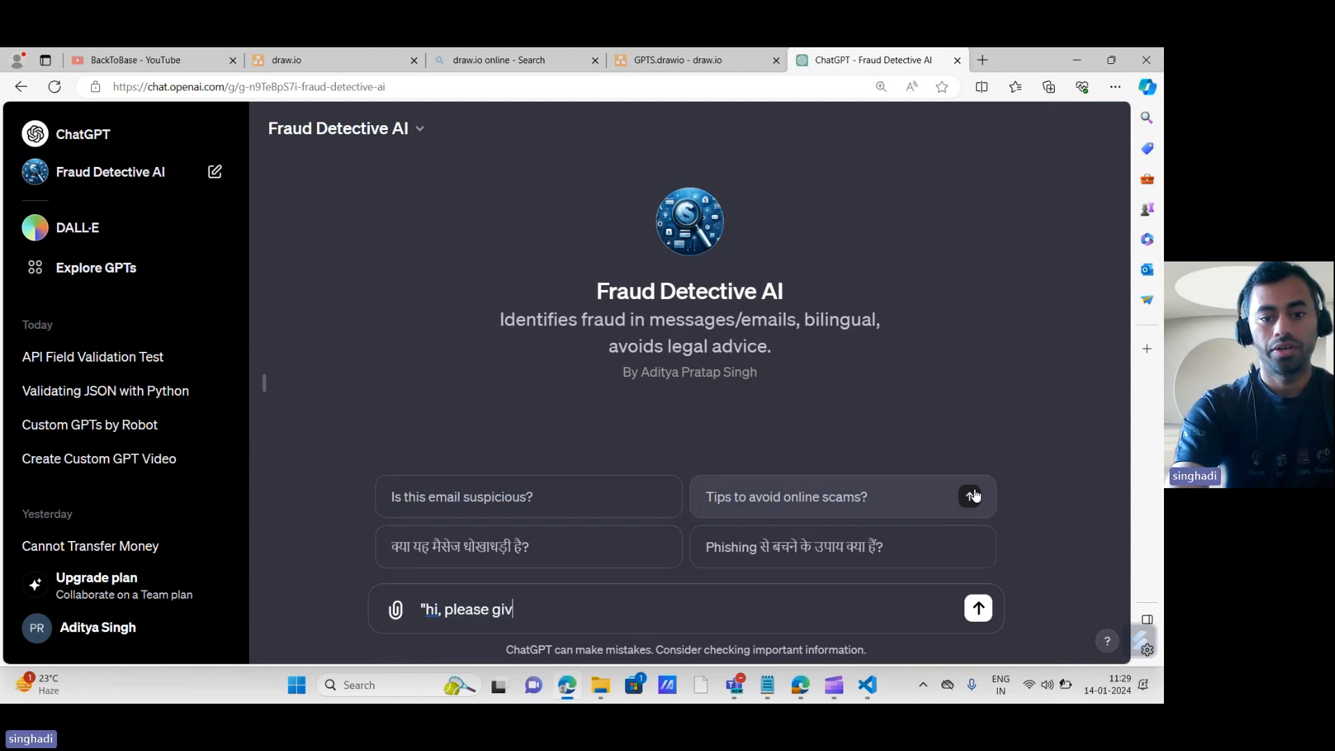
key(BackSpace)
key(BackSpace)
key(BackSpace)
text(o this)
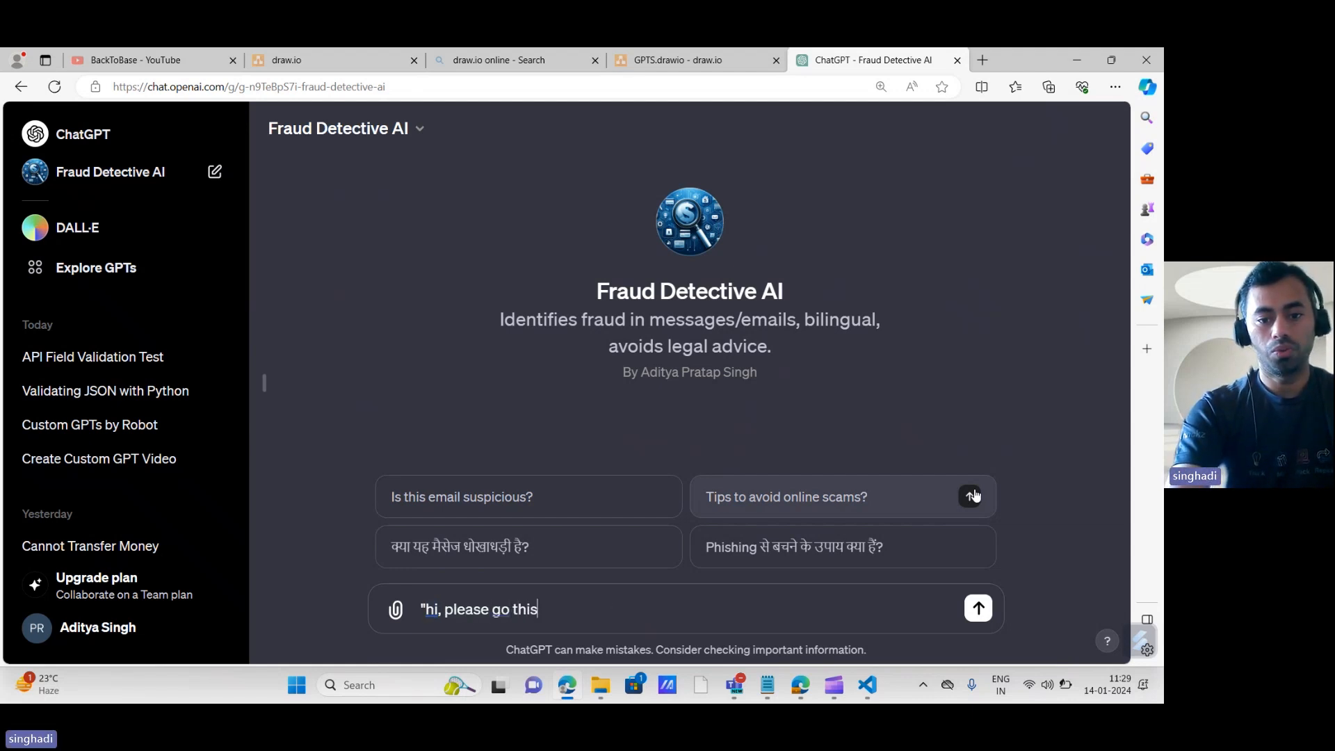
text( below)
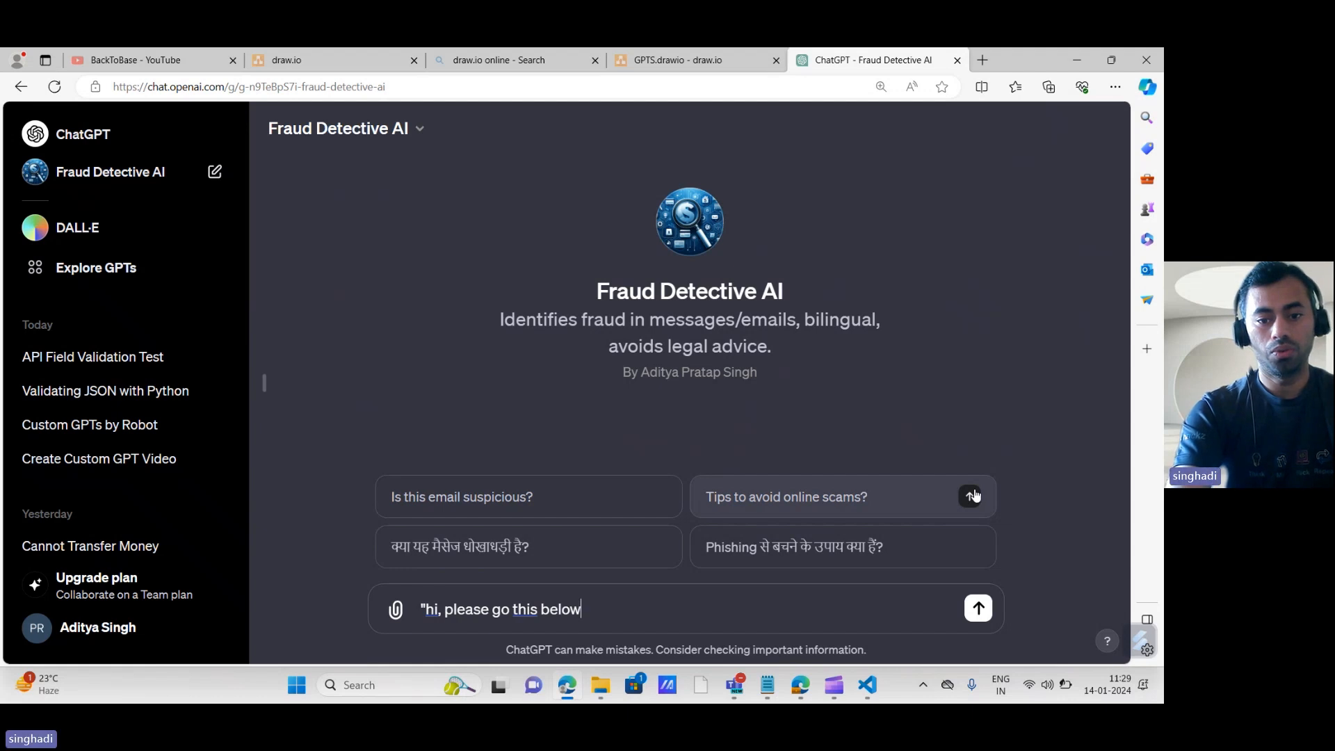
text( link" , is t)
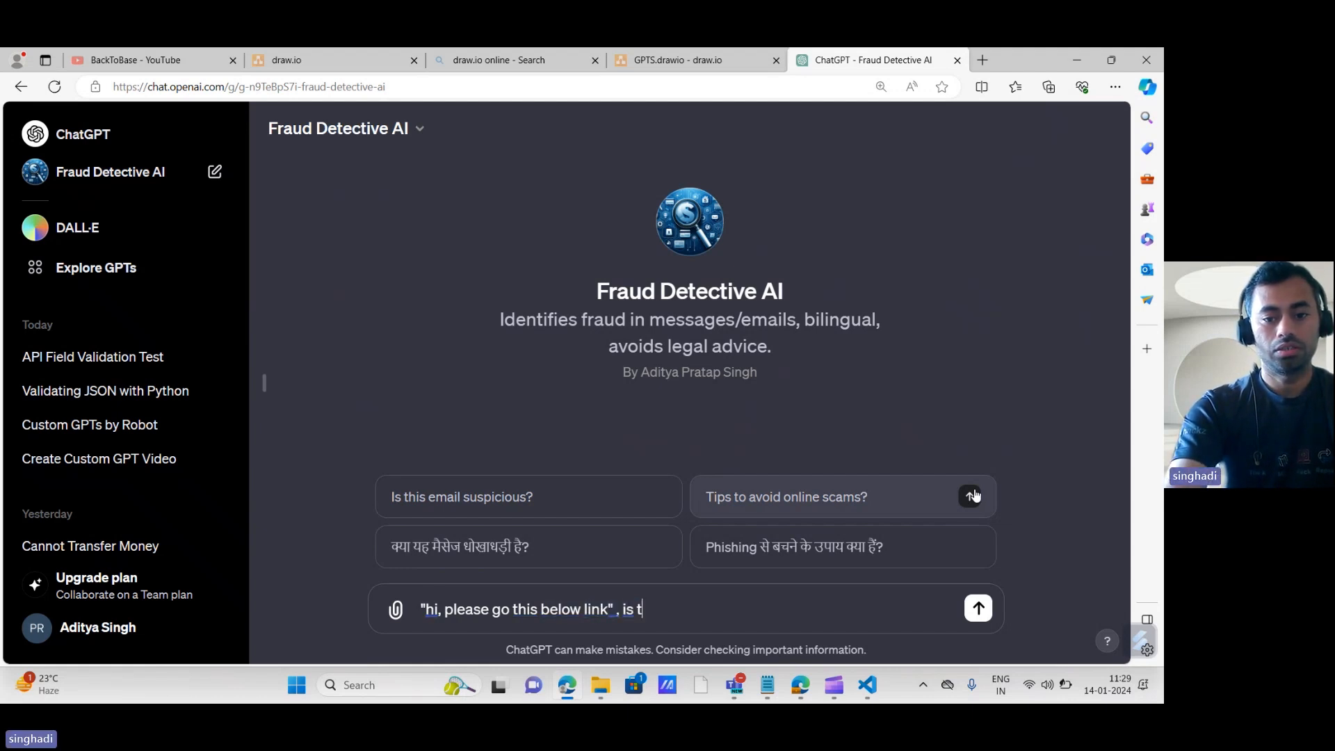
text(his real mess)
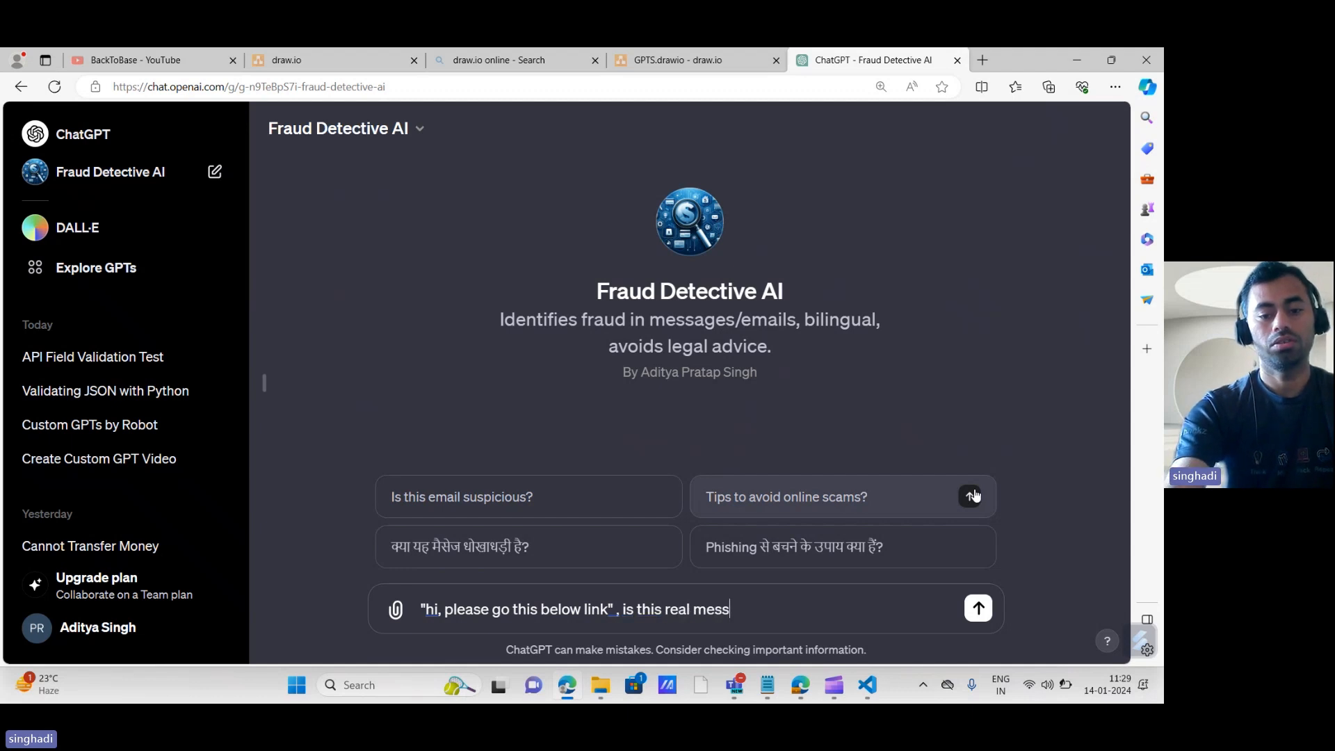
text(age or fake?)
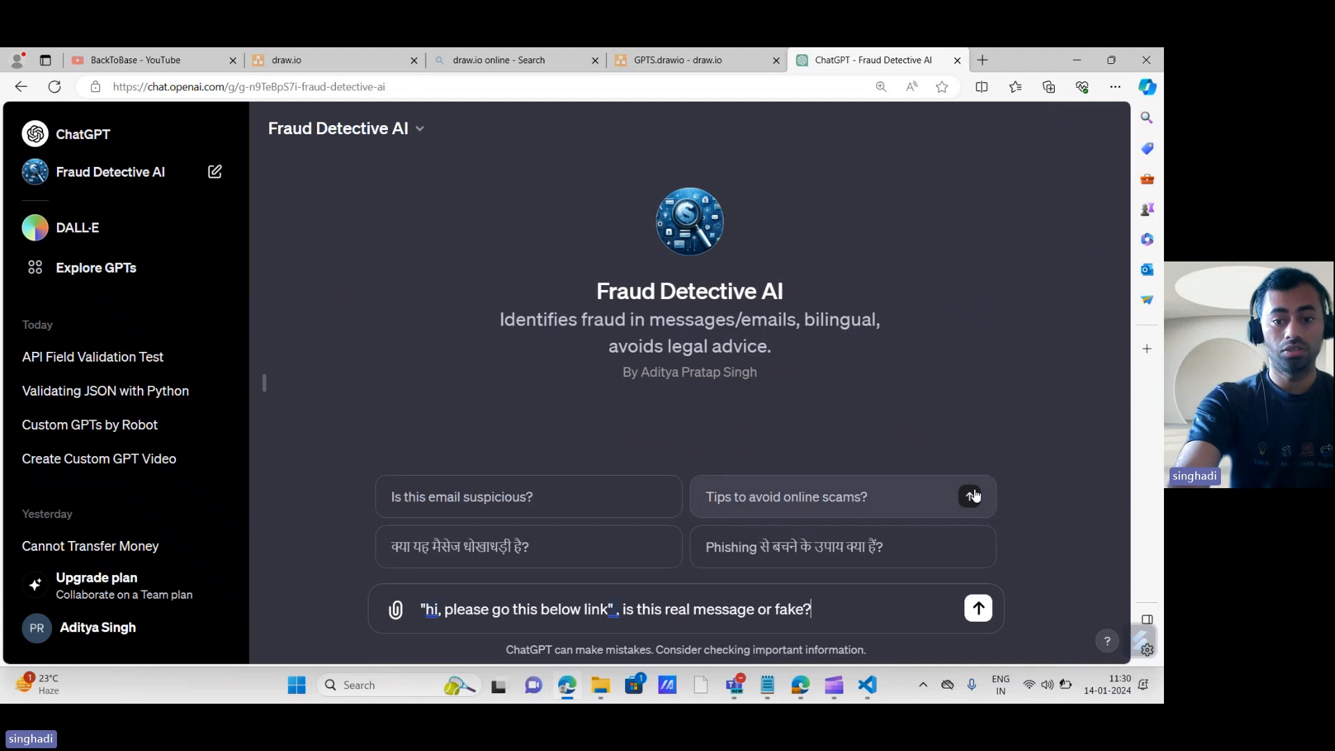
key(Return)
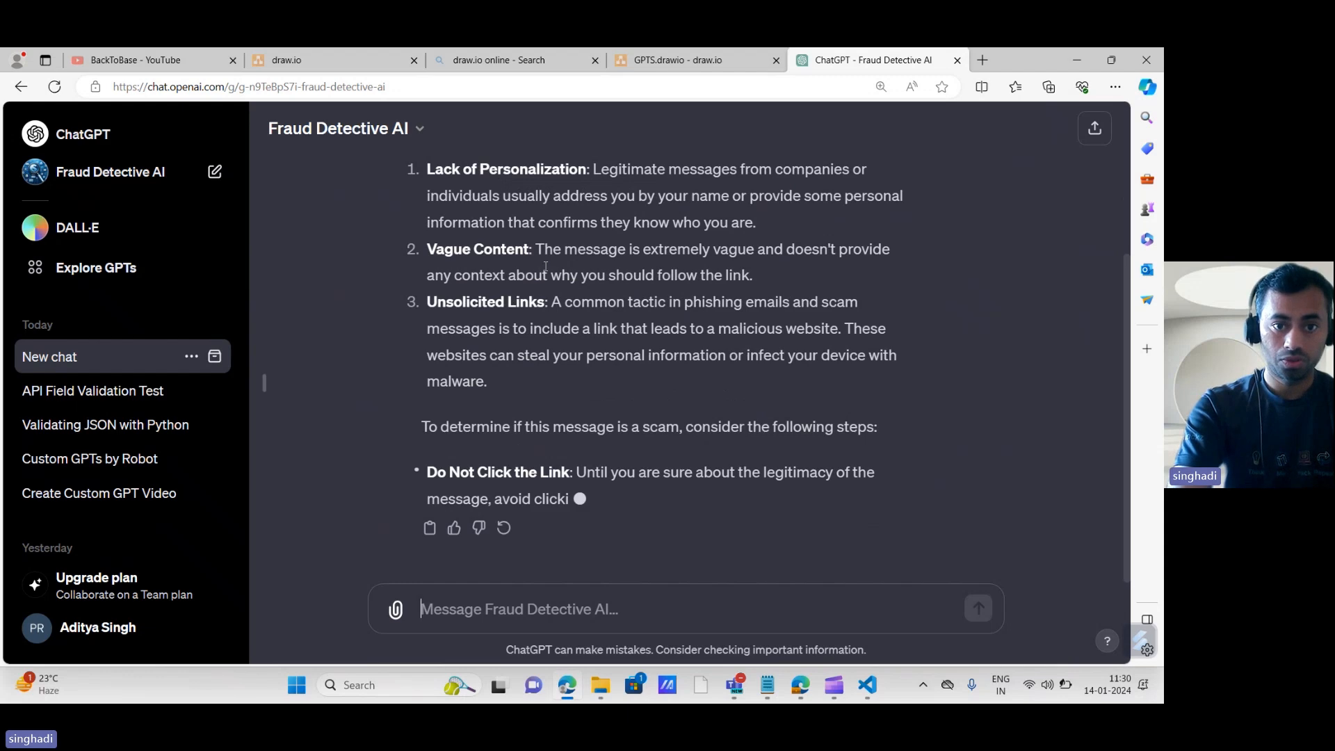
- Read the GPT's full answer on whether the quoted message is real or fake, including its reasons and recommended steps
scroll(545, 267, up, 1)
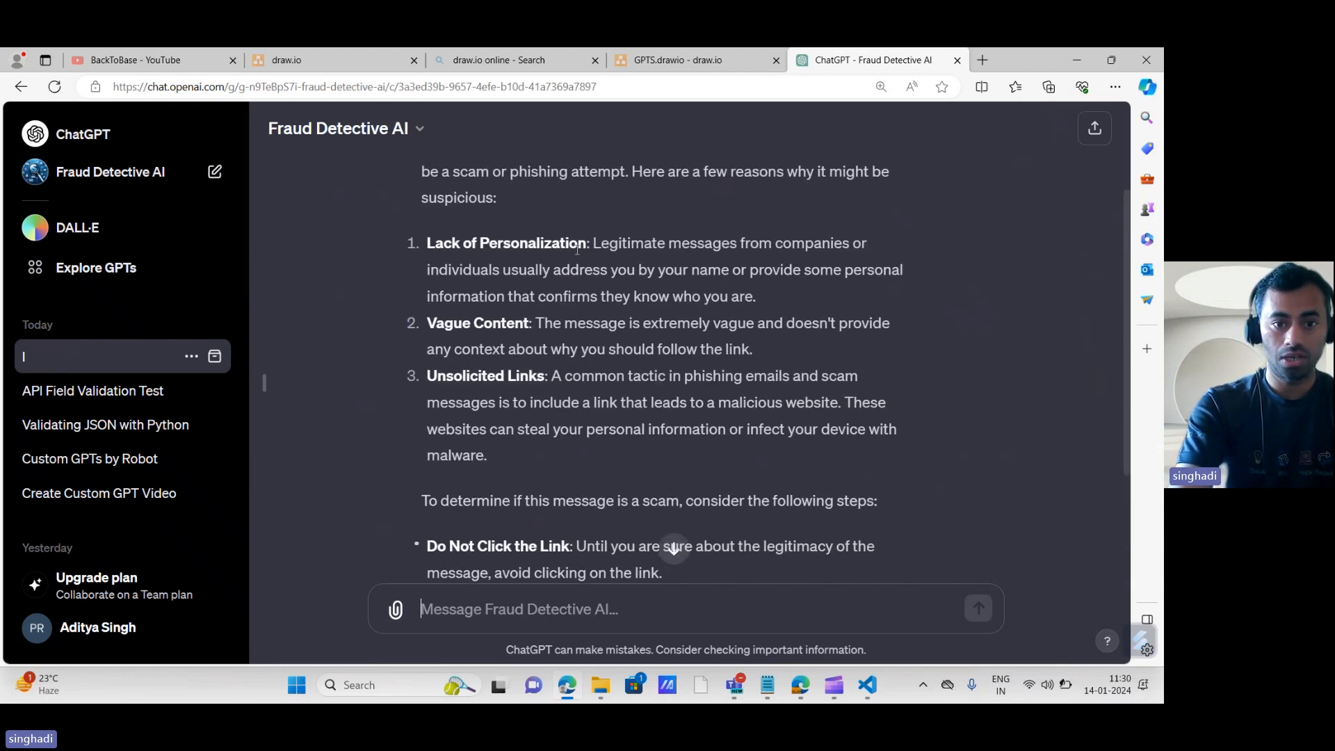
scroll(512, 396, down, 2)
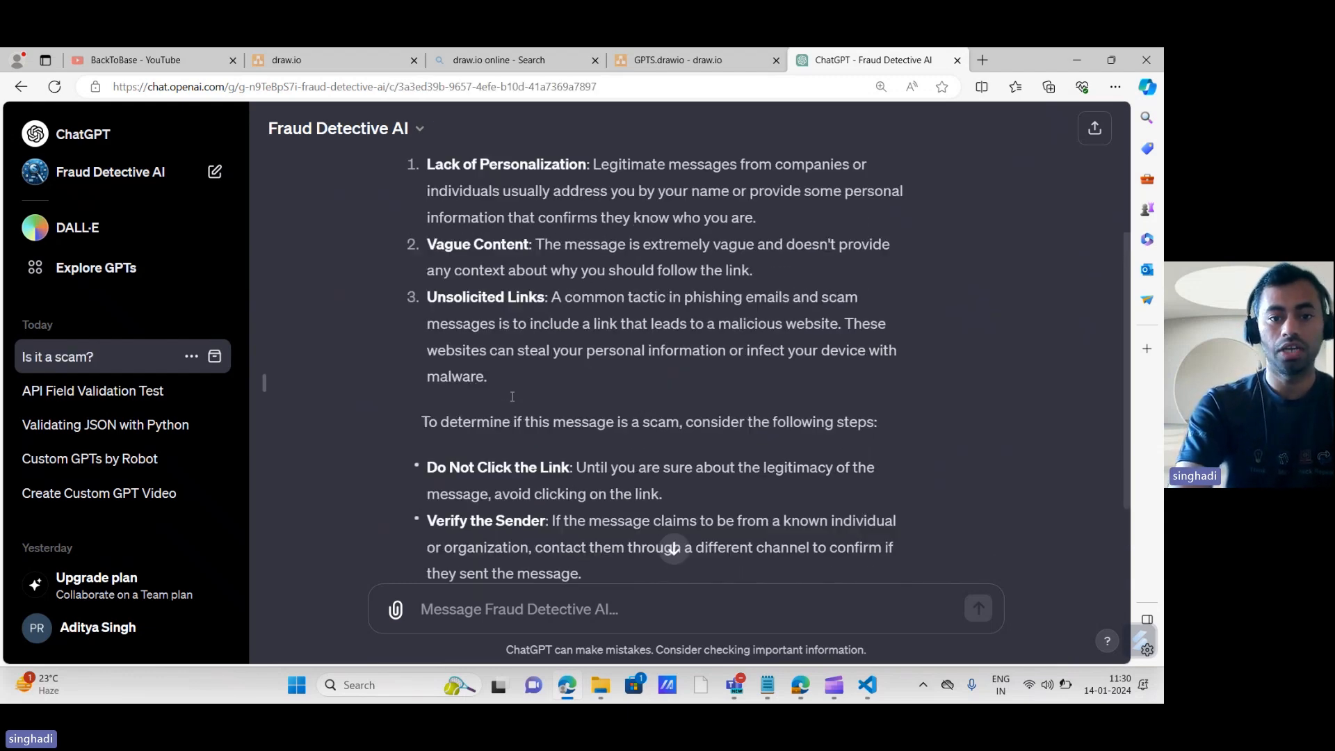
scroll(513, 396, down, 2)
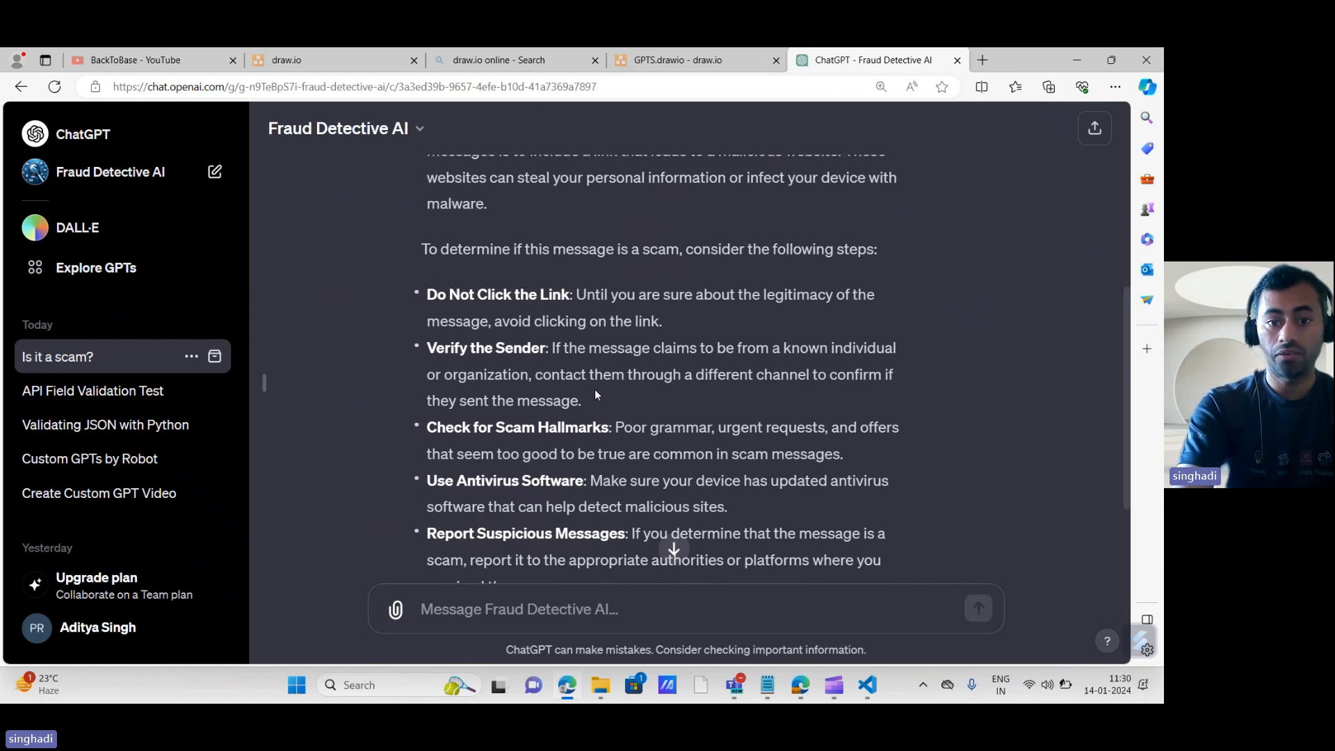
scroll(594, 392, down, 2)
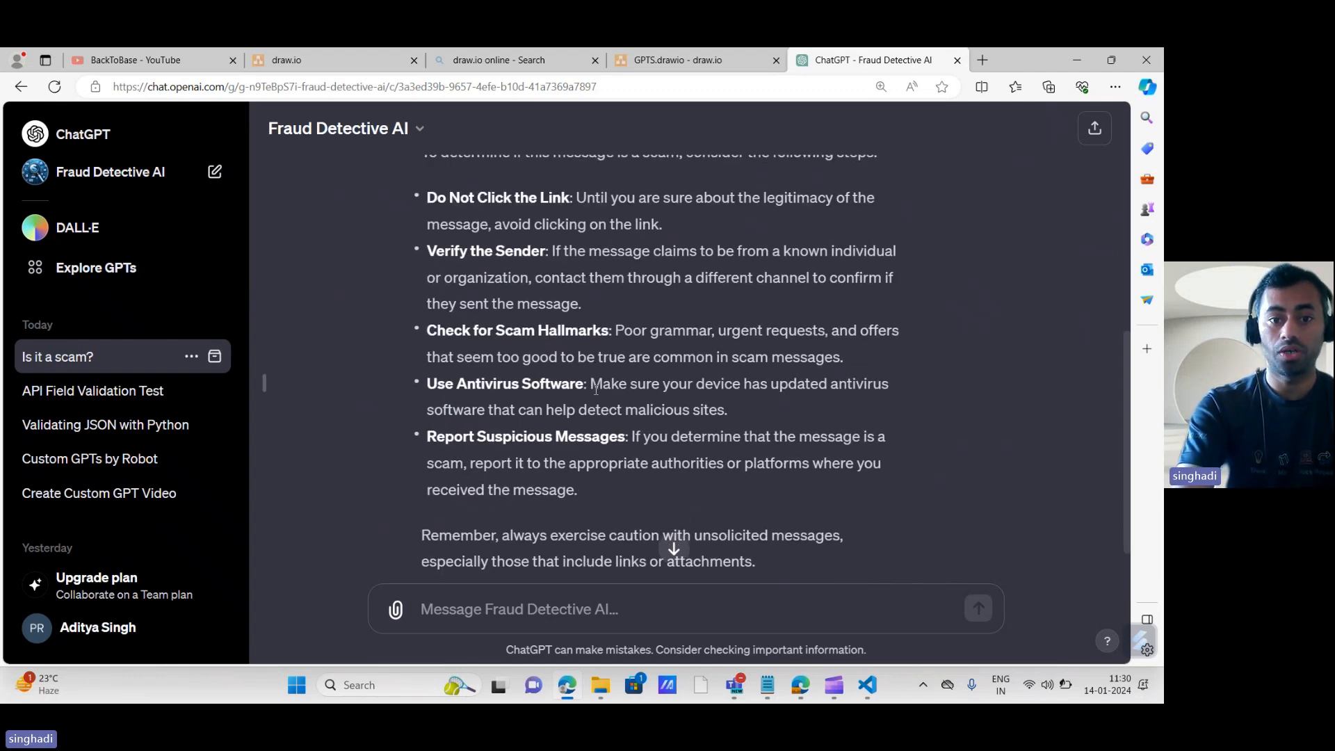
scroll(596, 390, down, 1)
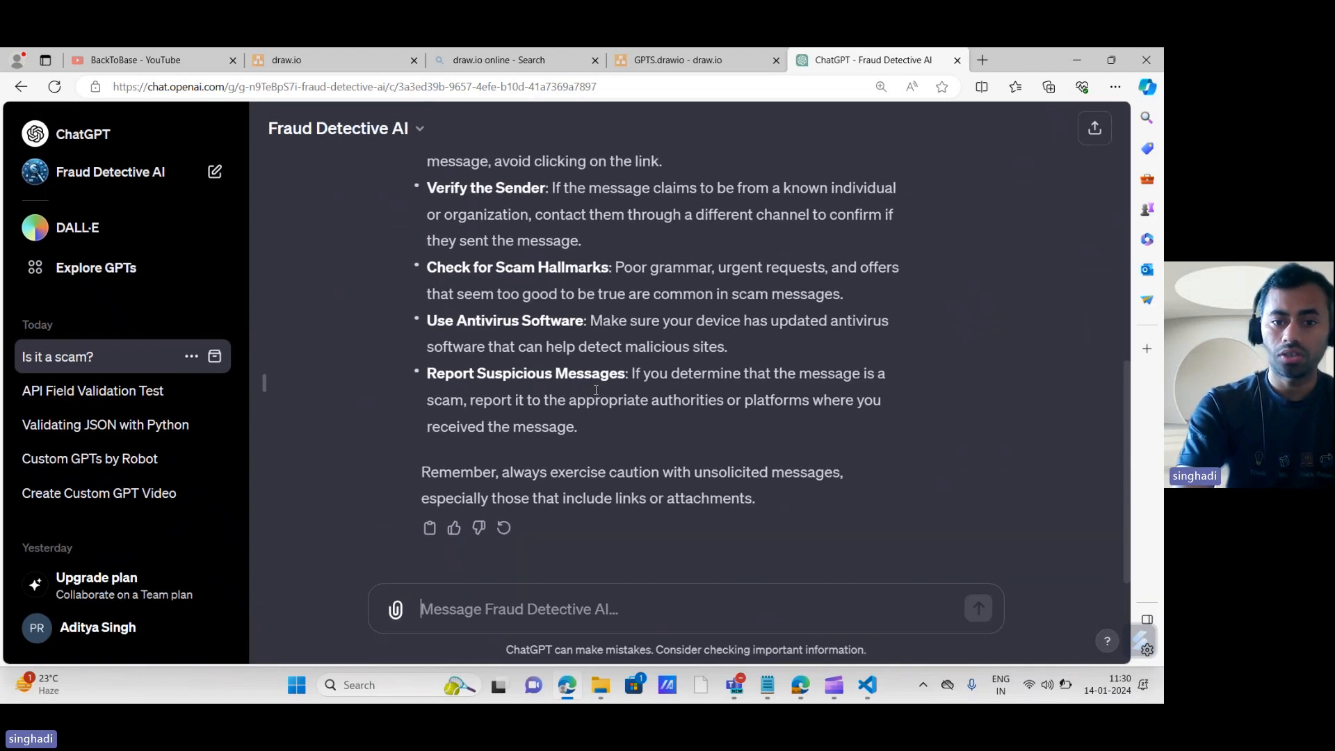
- Copy the text hi, please go this below link from the first question into a new message
scroll(595, 357, up, 10)
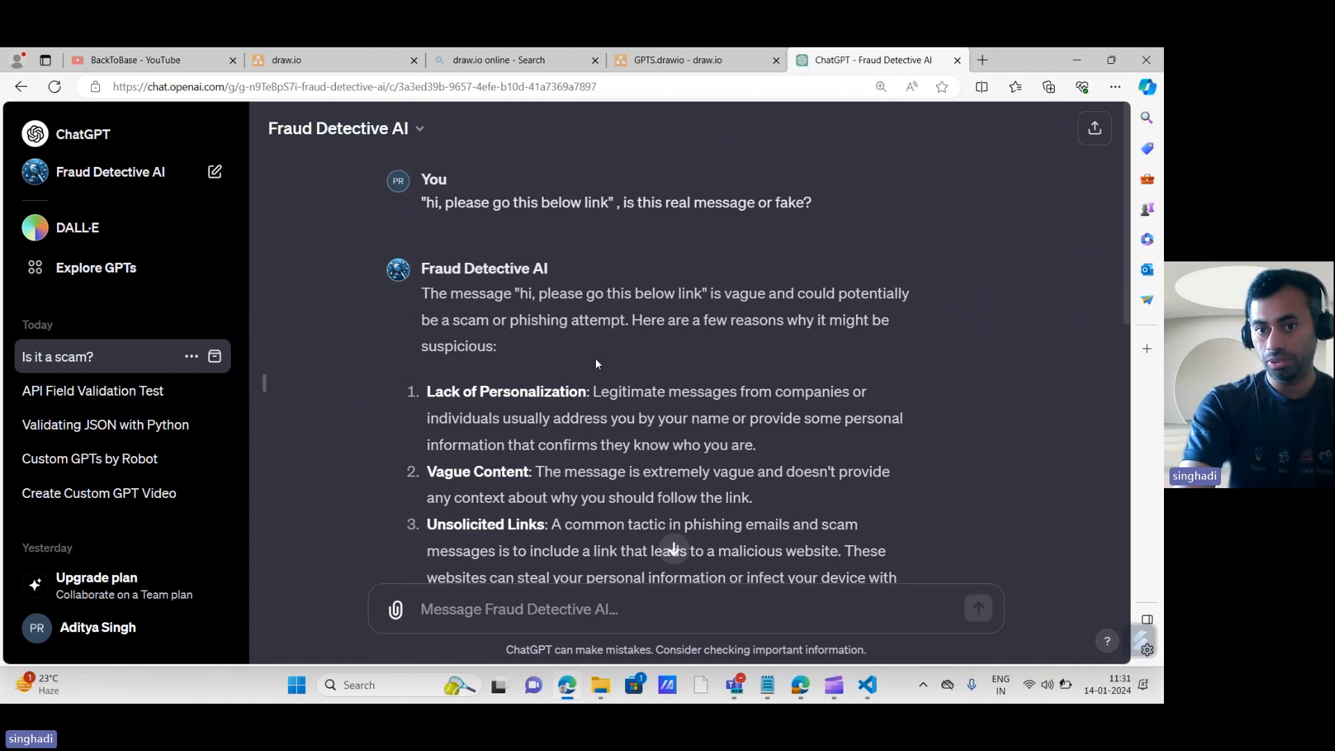
mouse_move(425, 202)
mouse_down()
mouse_move(628, 205)
mouse_move(610, 203)
mouse_up()
key(ctrl+c)
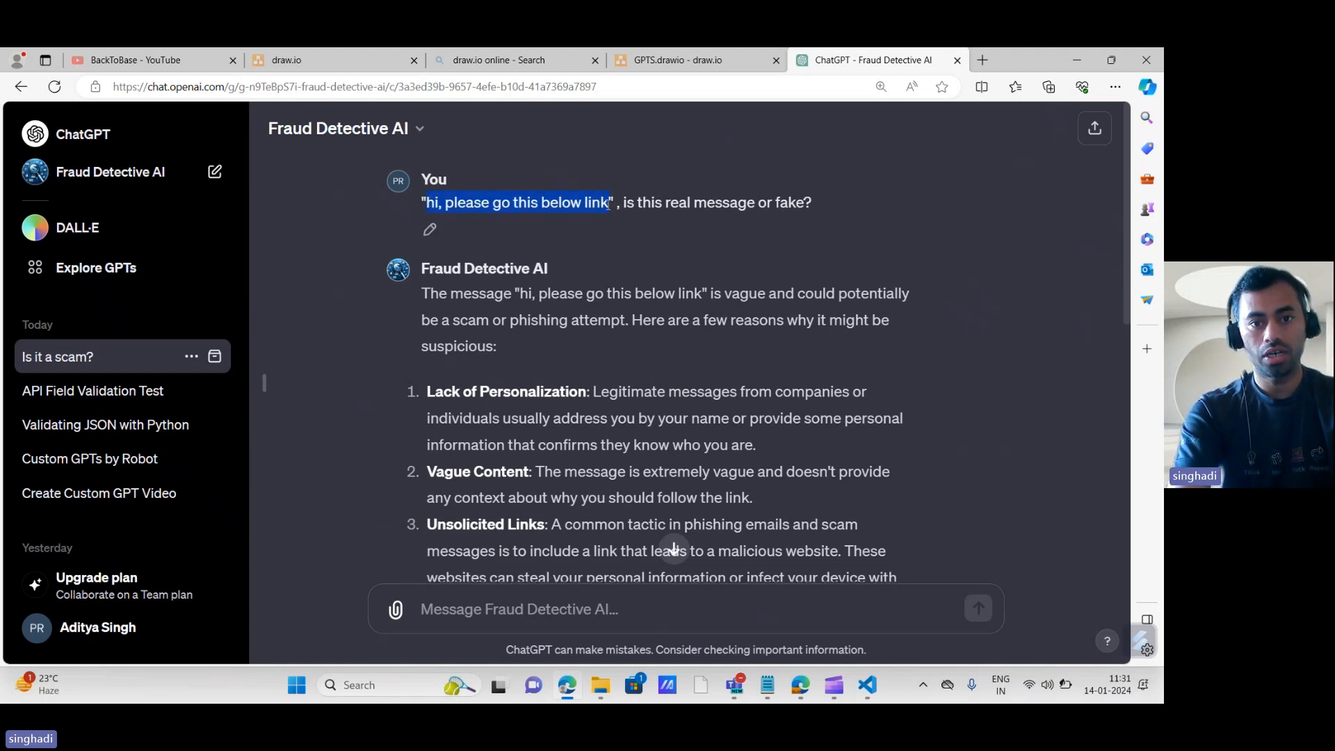
click(460, 607)
key(ctrl+v)
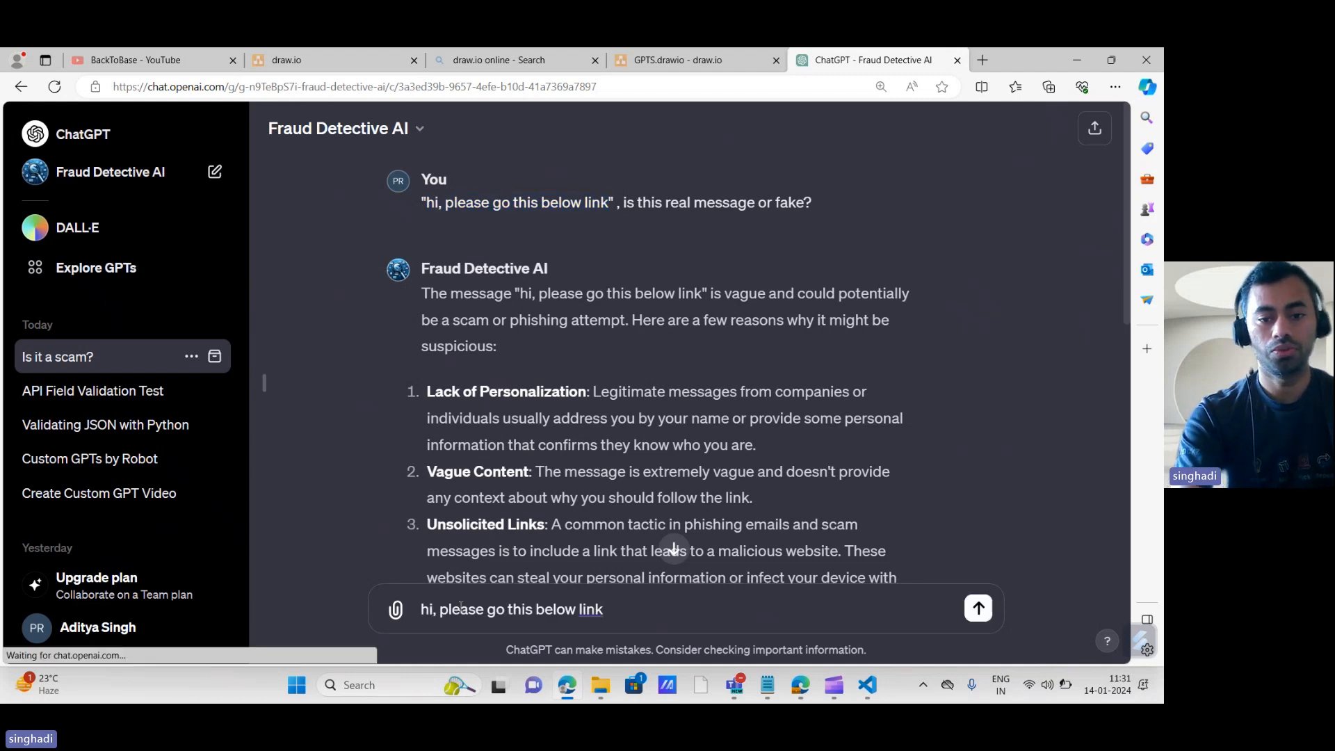
- Complete the message in Hindi with " ye shi message hai ya fake hai and send it to the GPT
text(" ye shi )
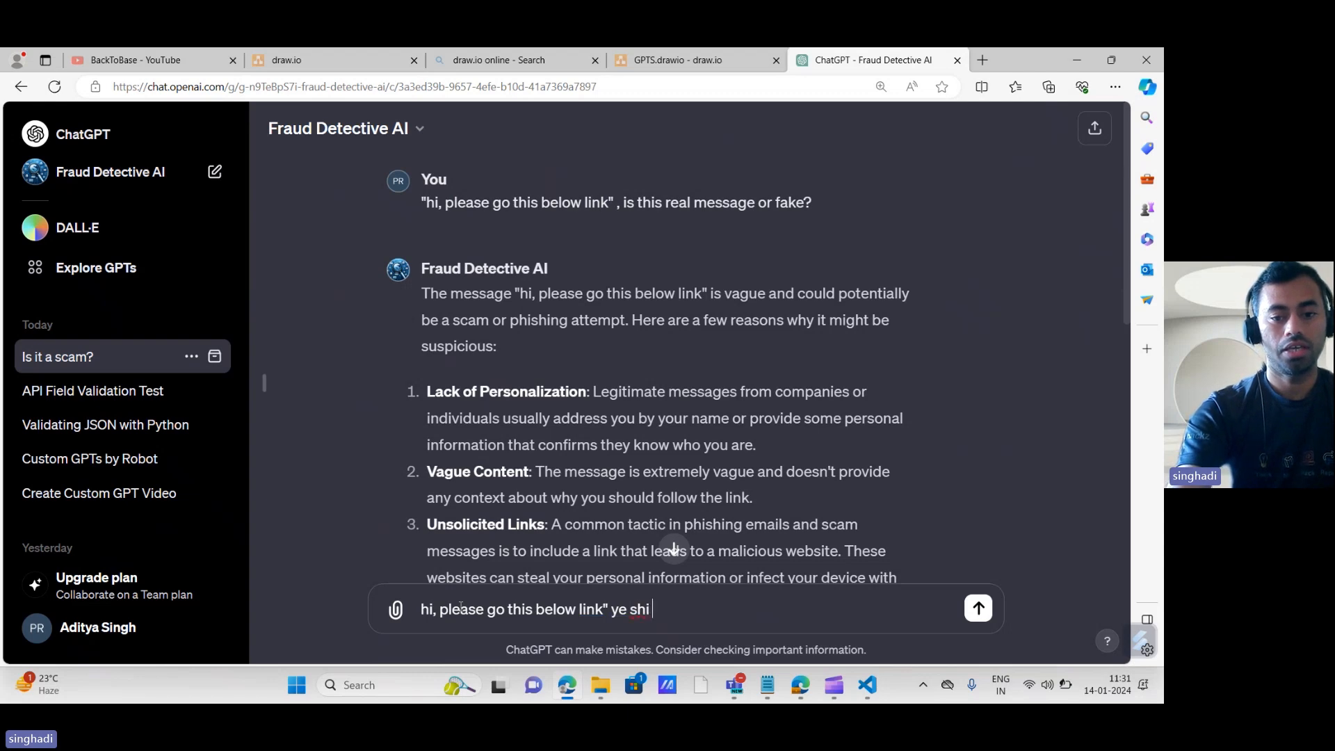
text(message hai)
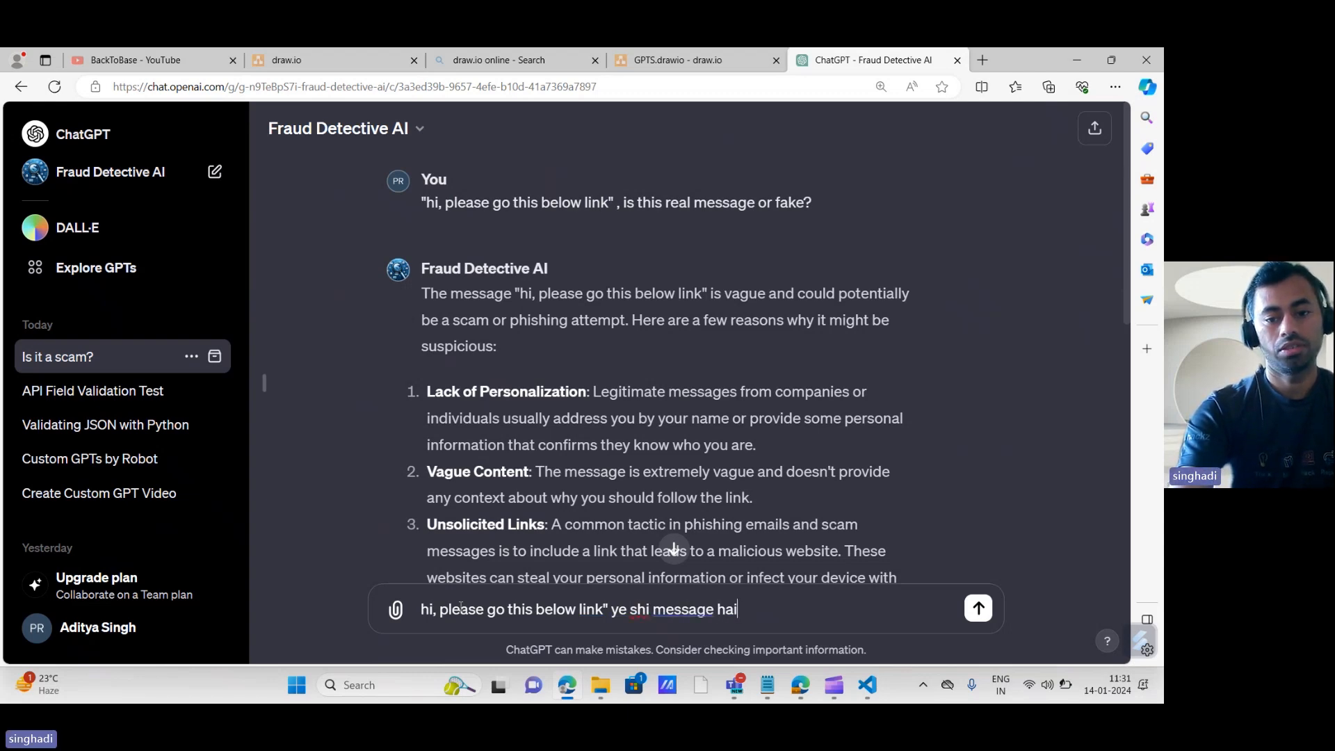
text( y)
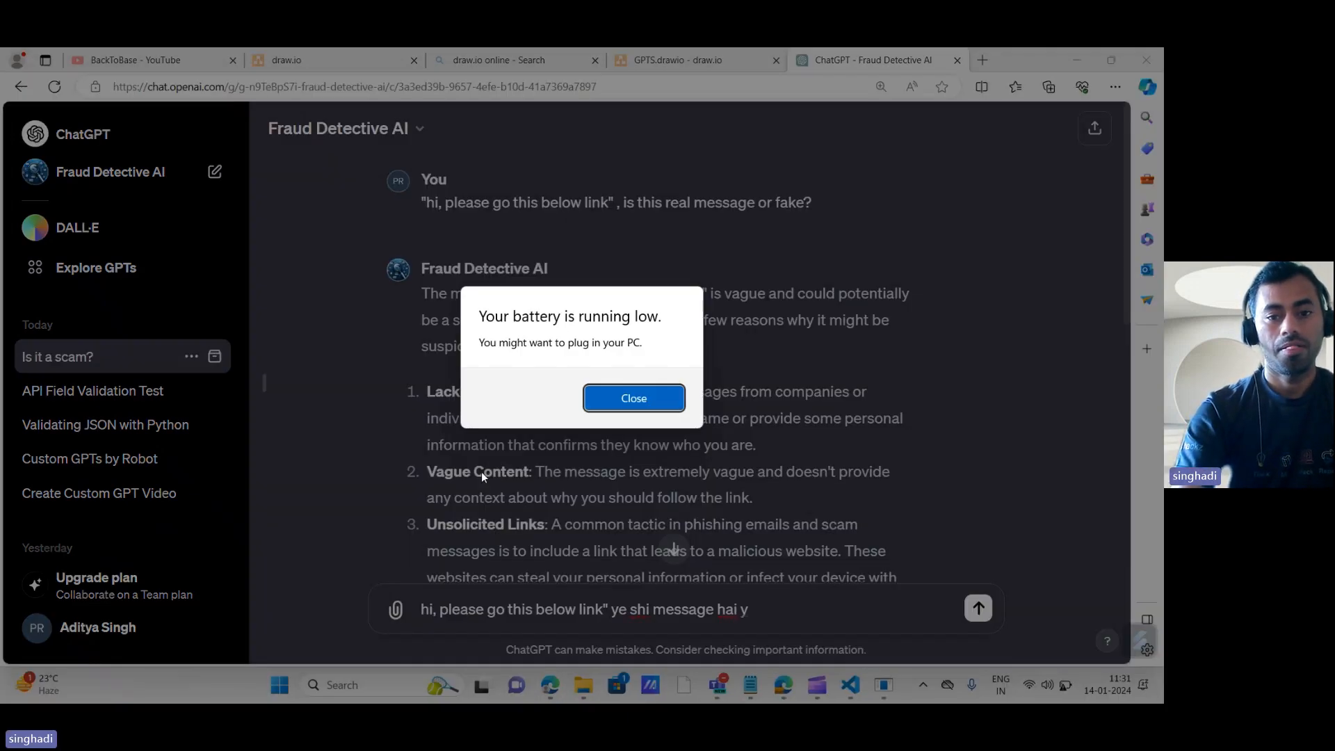
click(635, 398)
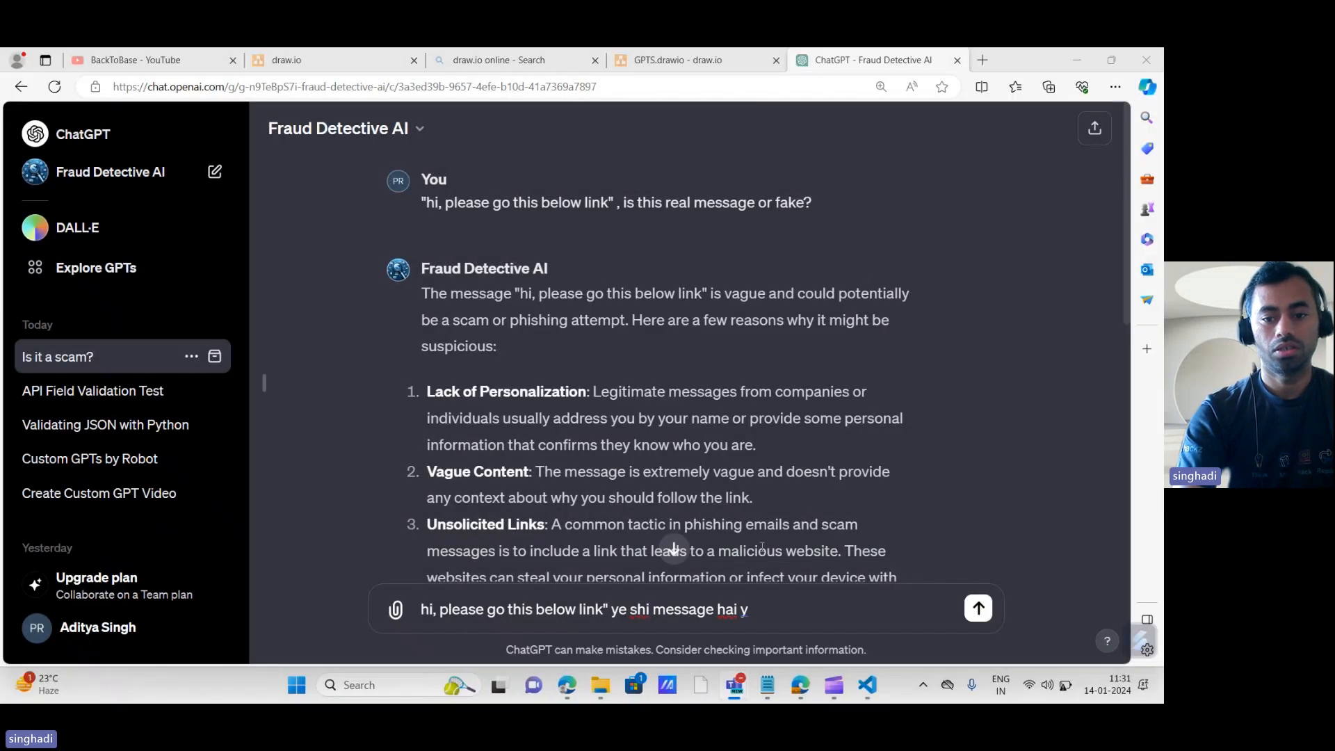
click(762, 606)
text(a)
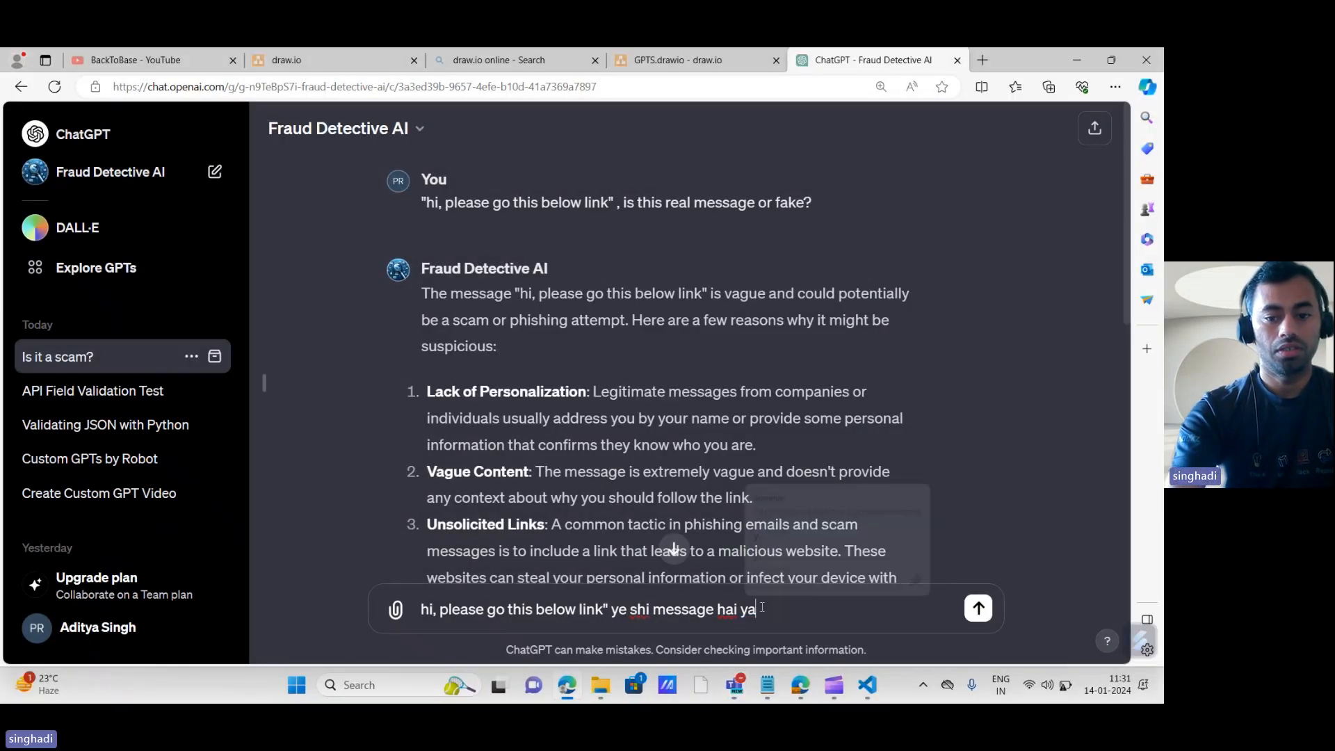
text( fake hai)
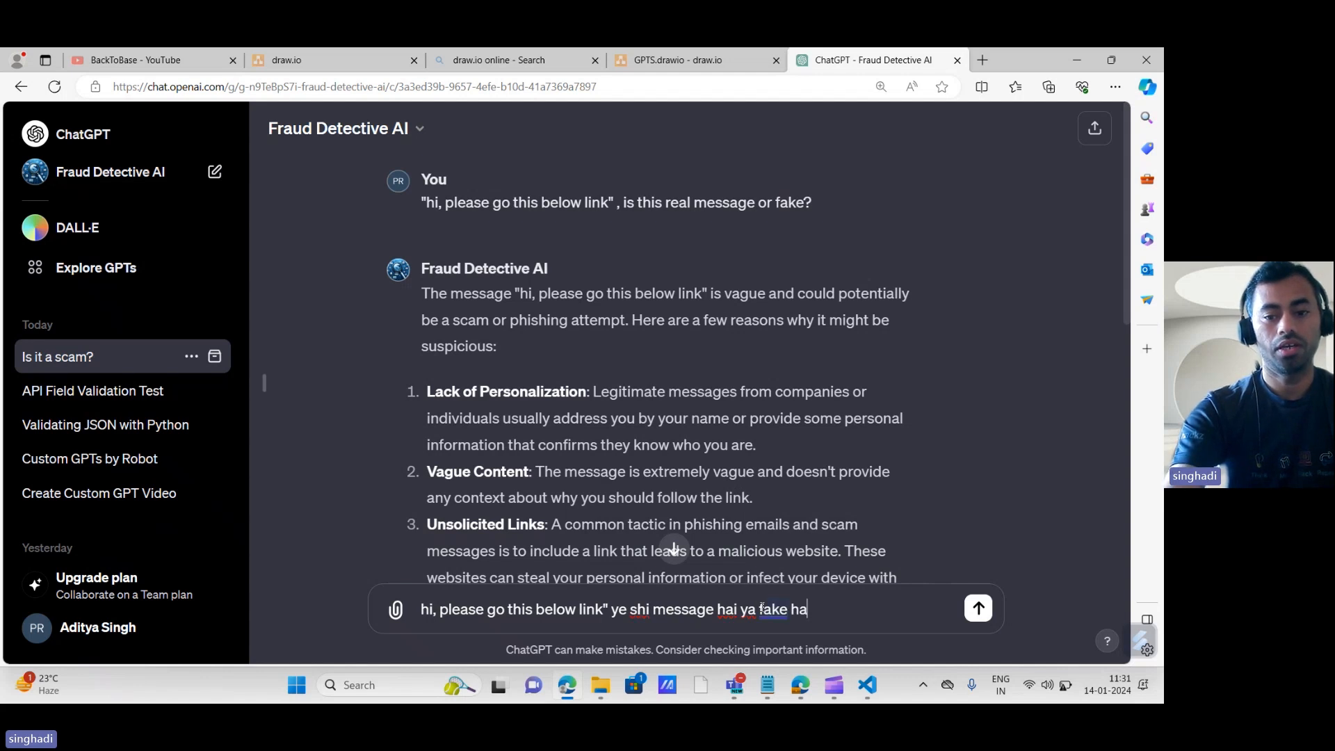
key(Return)
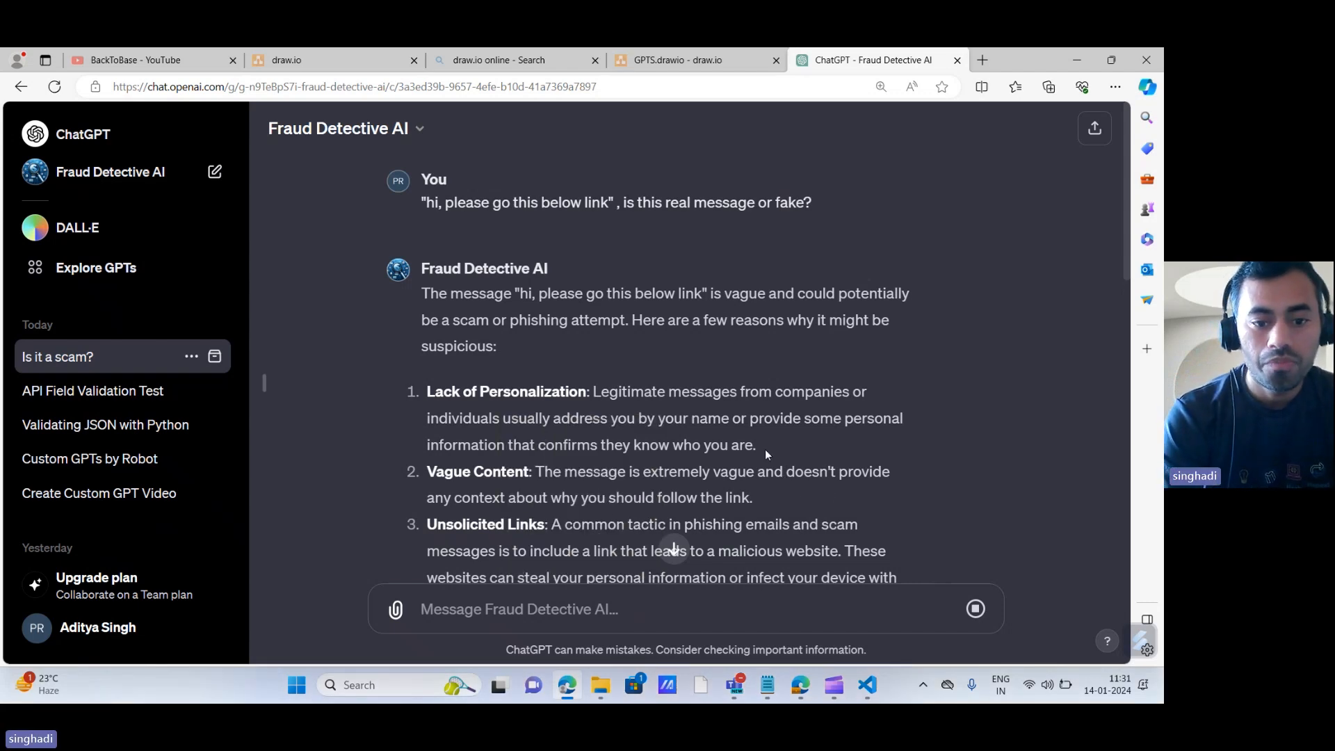
- Read the GPT's Hindi answer on whether the message is fake, including its reasons and recommended steps
scroll(644, 373, down, 10)
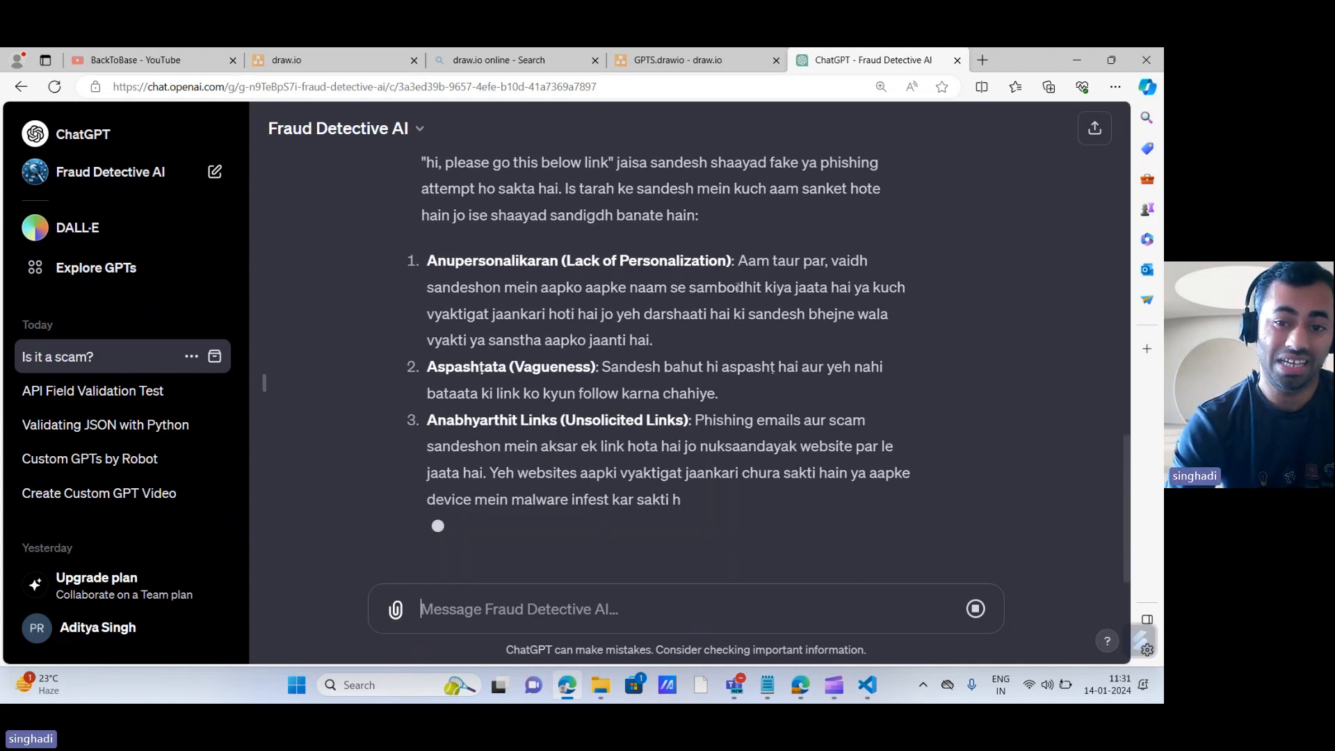
drag(739, 242, 750, 263)
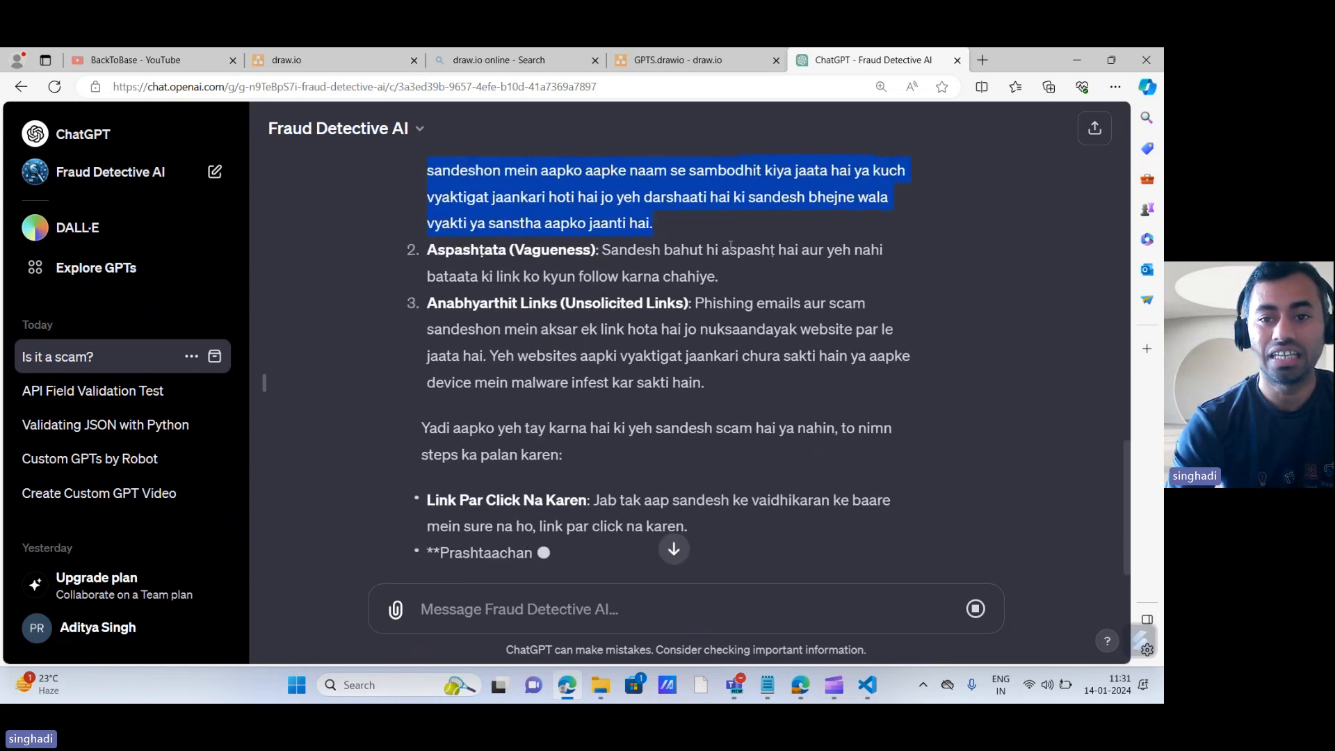
scroll(730, 244, up, 2)
scroll(617, 369, down, 3)
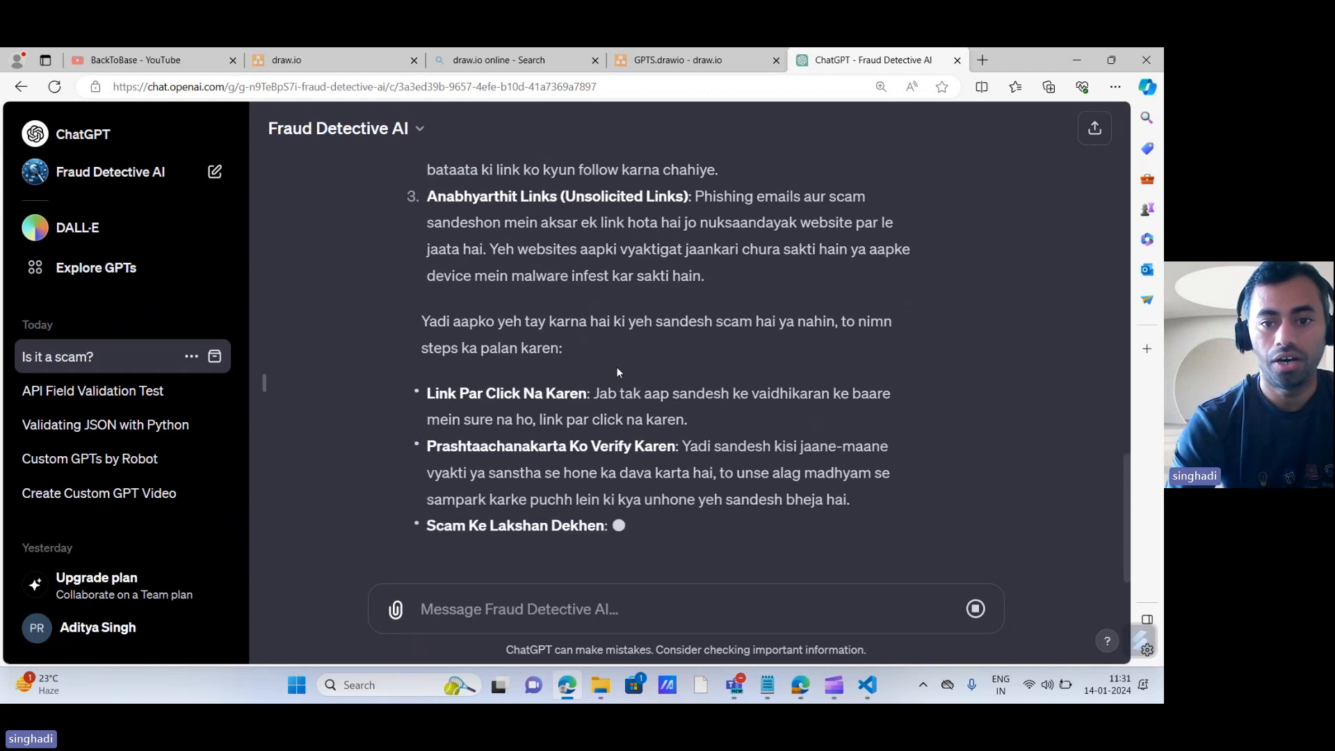
scroll(616, 366, up, 1)
scroll(616, 366, down, 2)
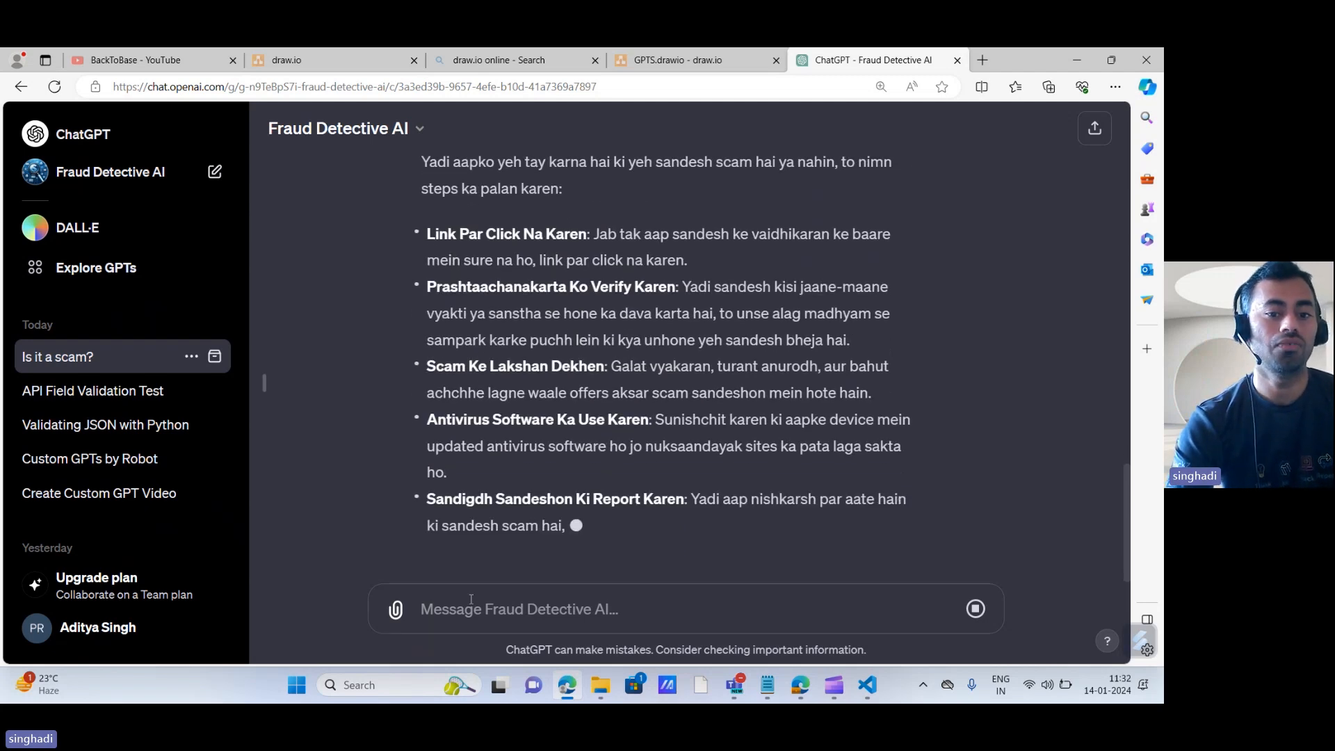
scroll(624, 411, up, 3)
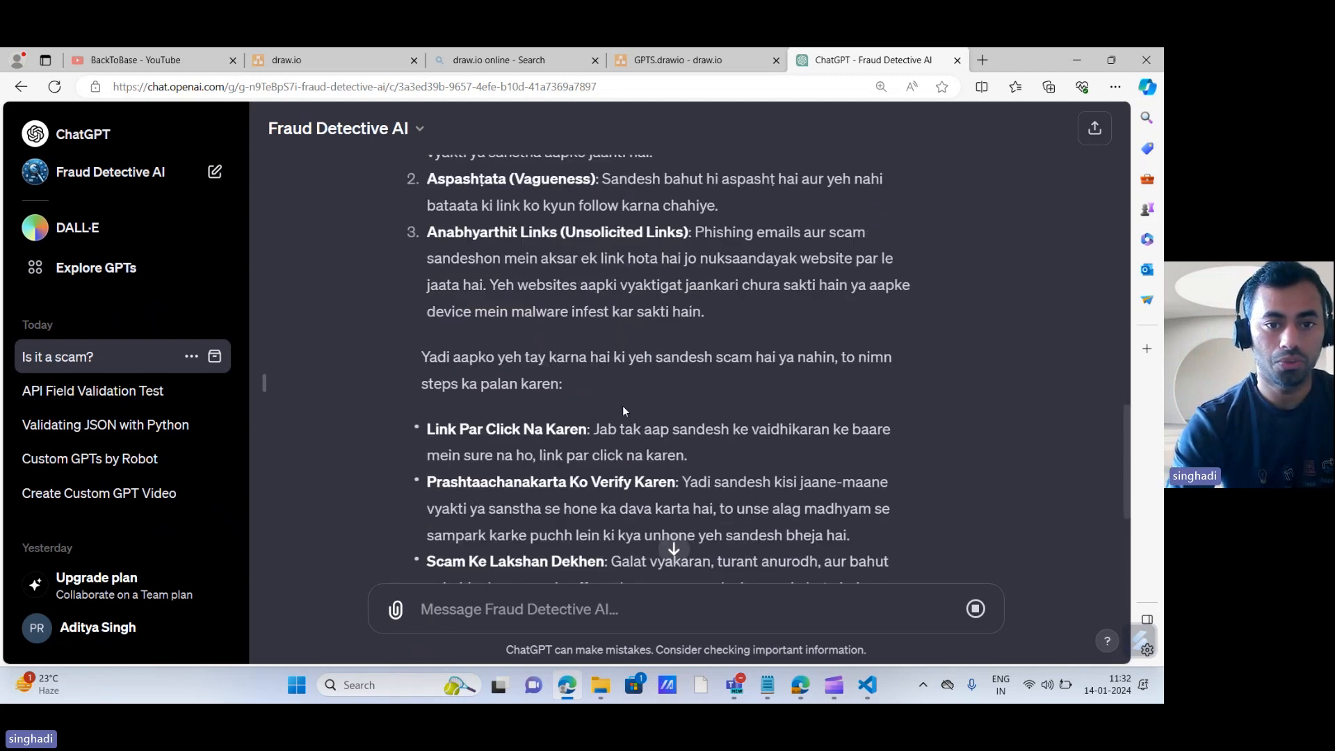
scroll(624, 411, up, 2)
scroll(623, 407, up, 3)
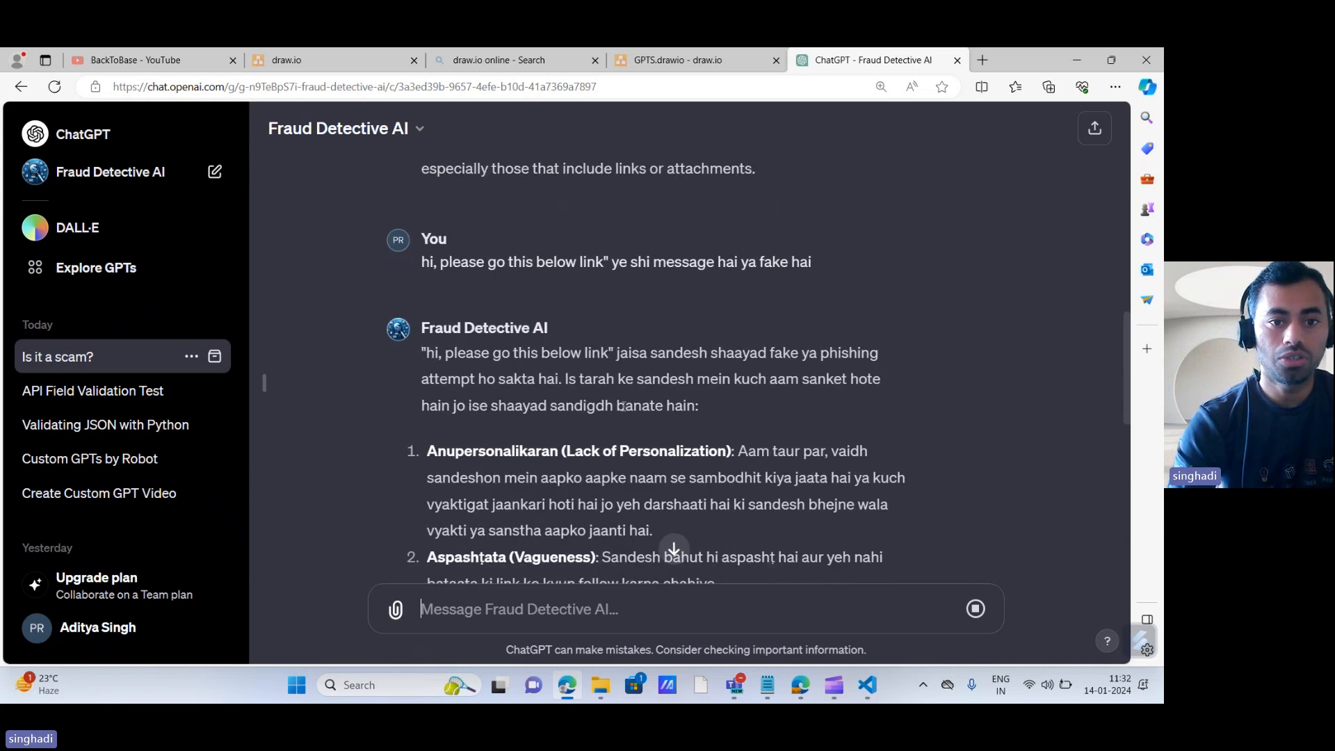
scroll(624, 407, down, 6)
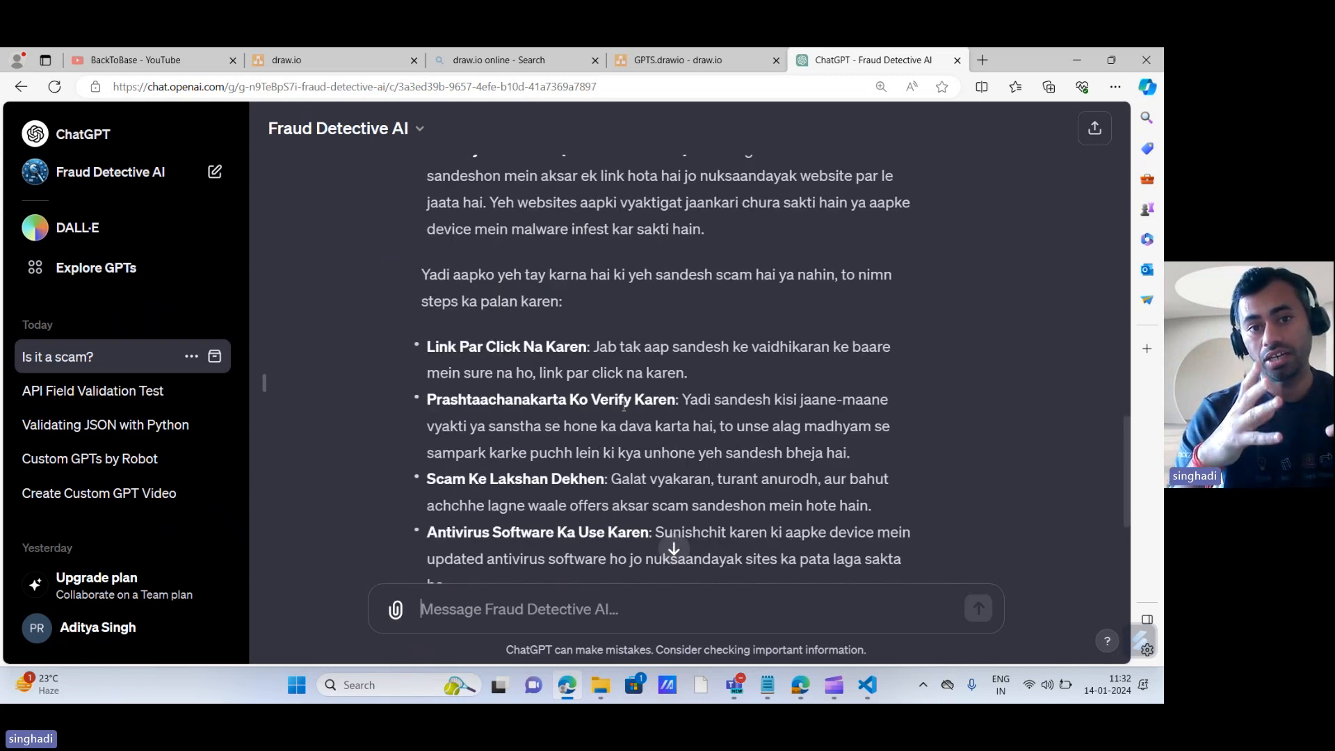